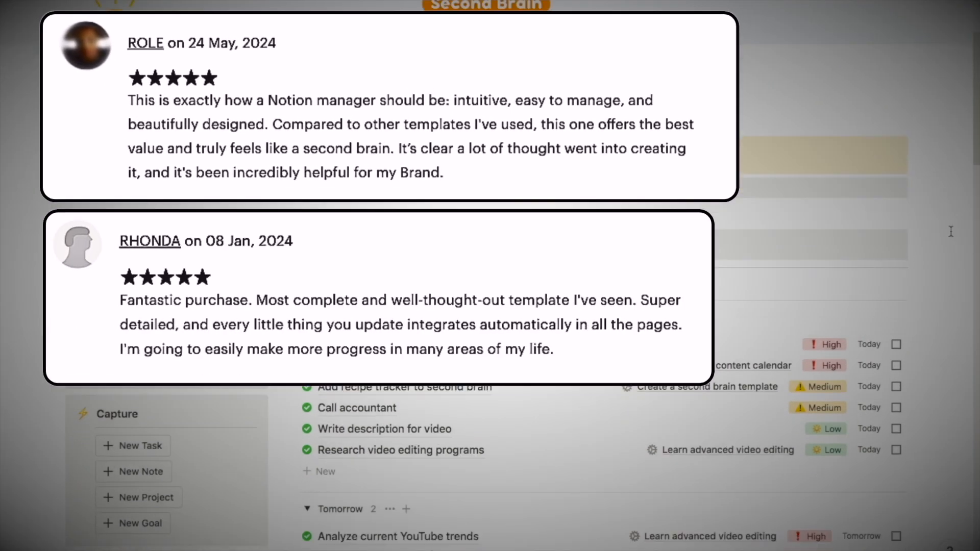
scroll(952, 231, "down", 5)
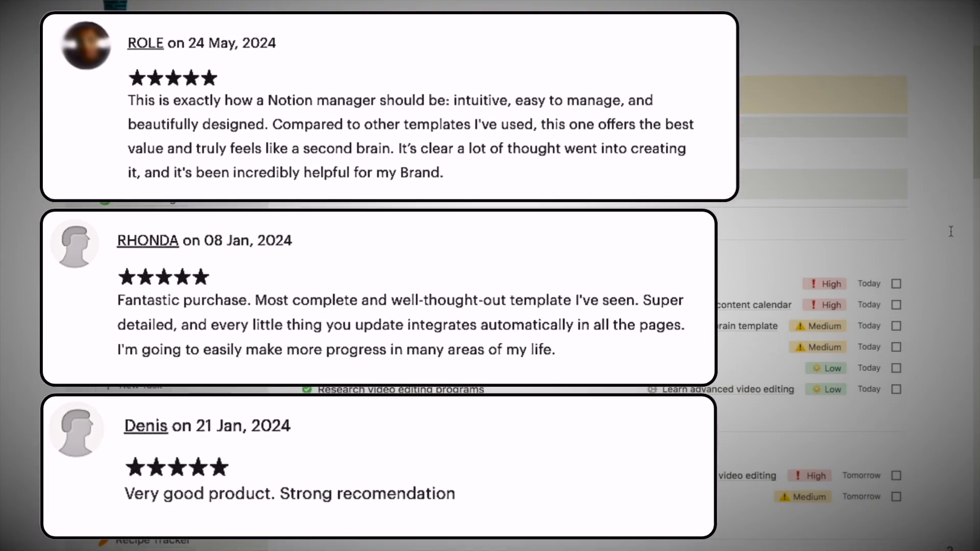
scroll(952, 231, "down", 6)
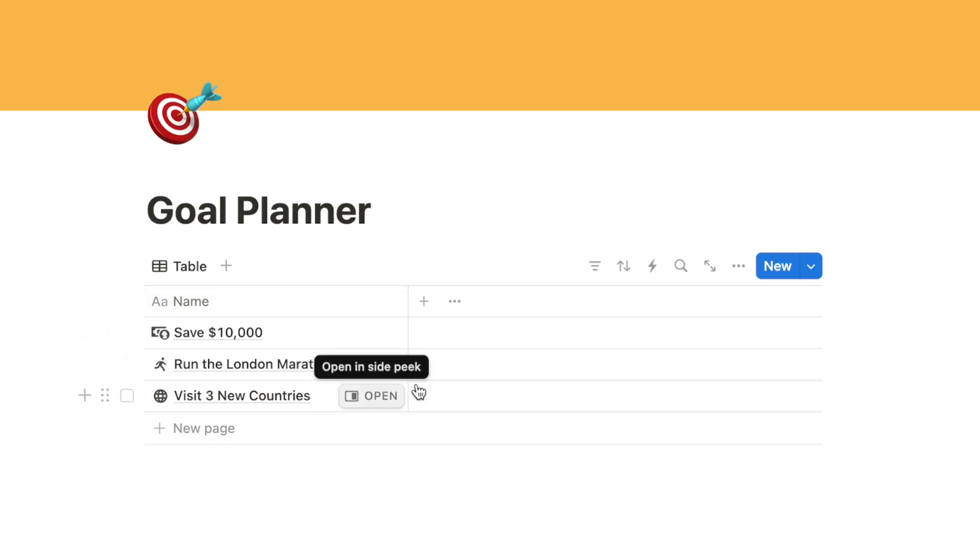
- Create a new page template for the Goal Planner database and start its empty page body
left_click(812, 267)
left_click(705, 387)
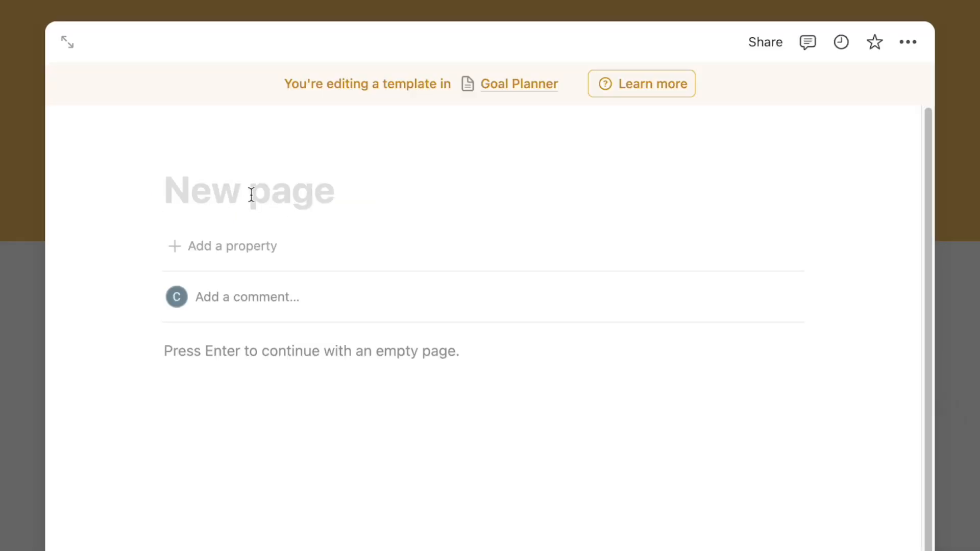
left_click(229, 351)
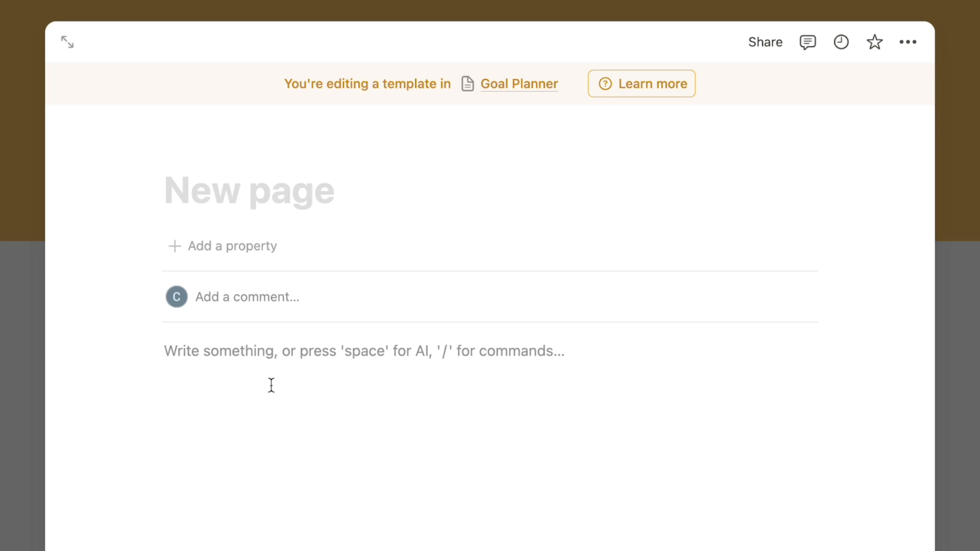
- Add a toggle list titled "SMART" to the template body and make its title bold
type(">")
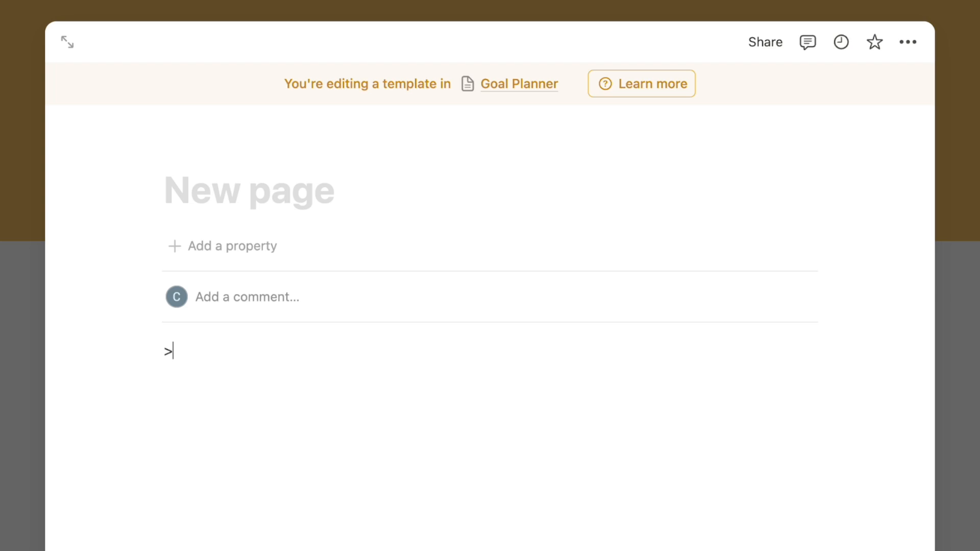
key("space")
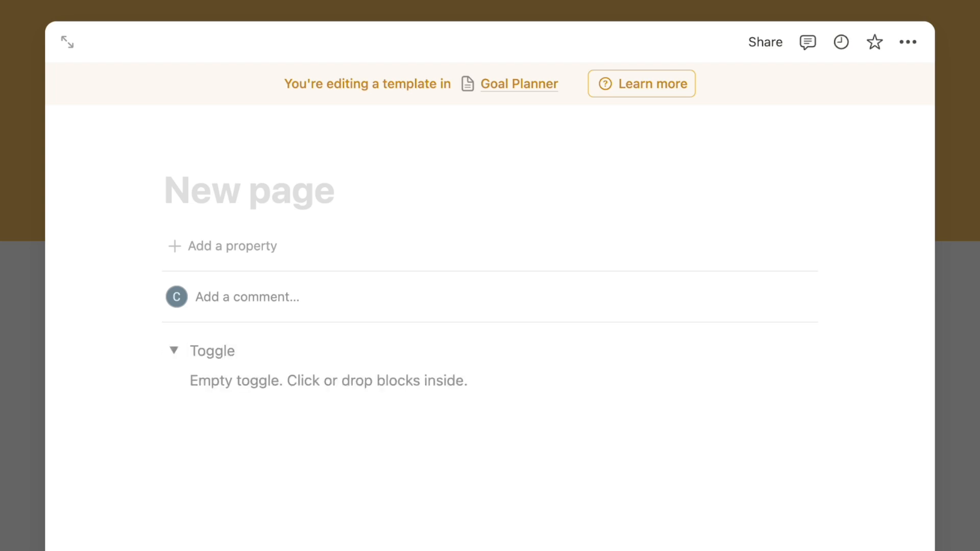
type("SMART")
left_click_drag(251, 351, 190, 352)
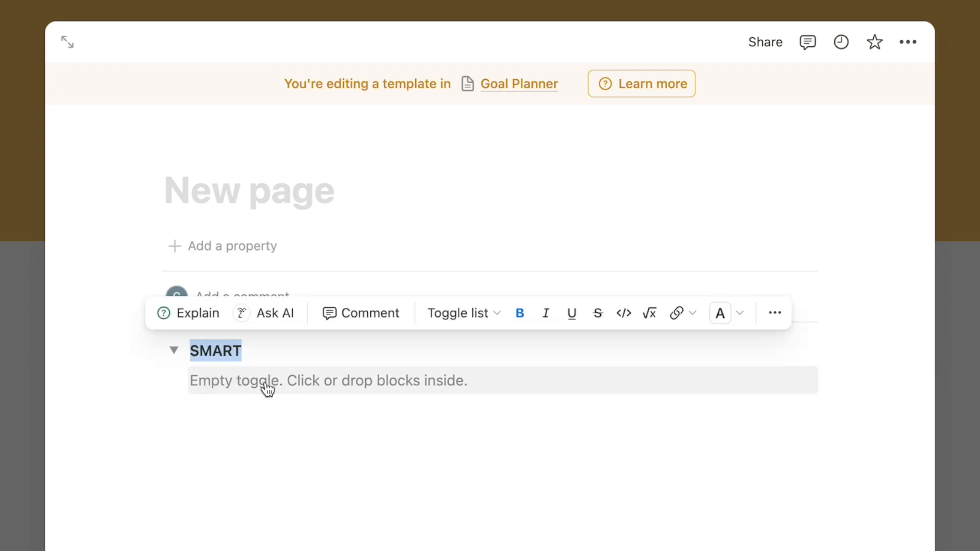
- Copy the bulleted SMART definitions, from Specific to Time-bound, into the SMART toggle and collapse it
left_click(232, 383)
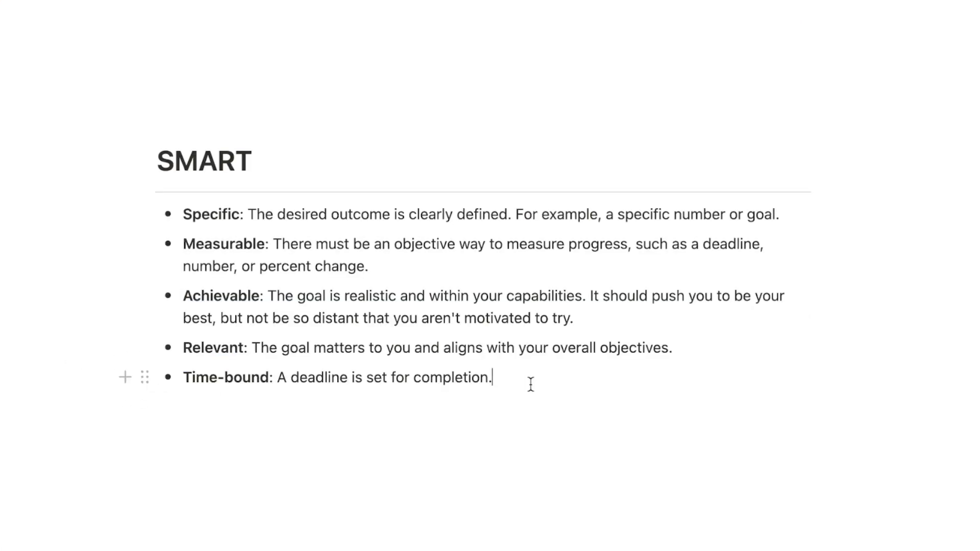
left_click_drag(530, 385, 187, 223)
key("ctrl+c")
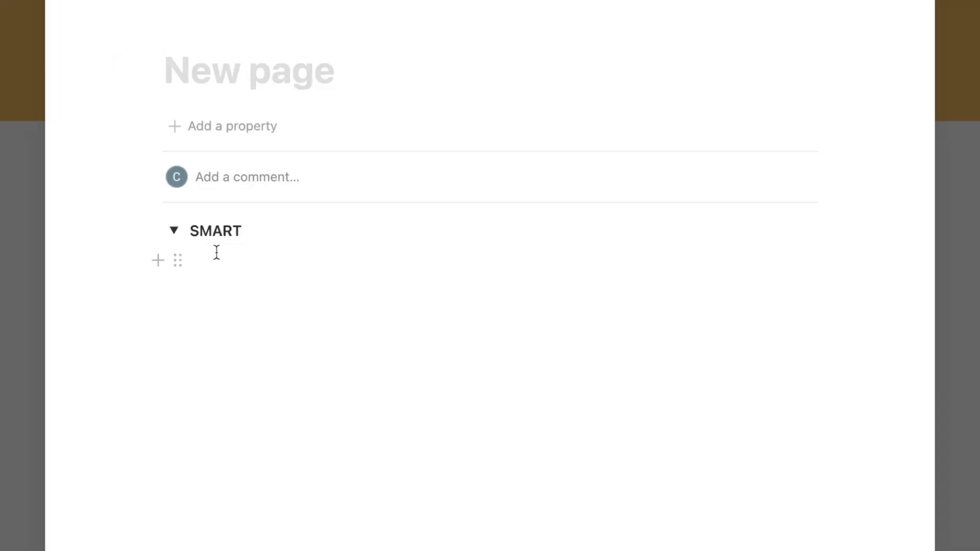
left_click(216, 253)
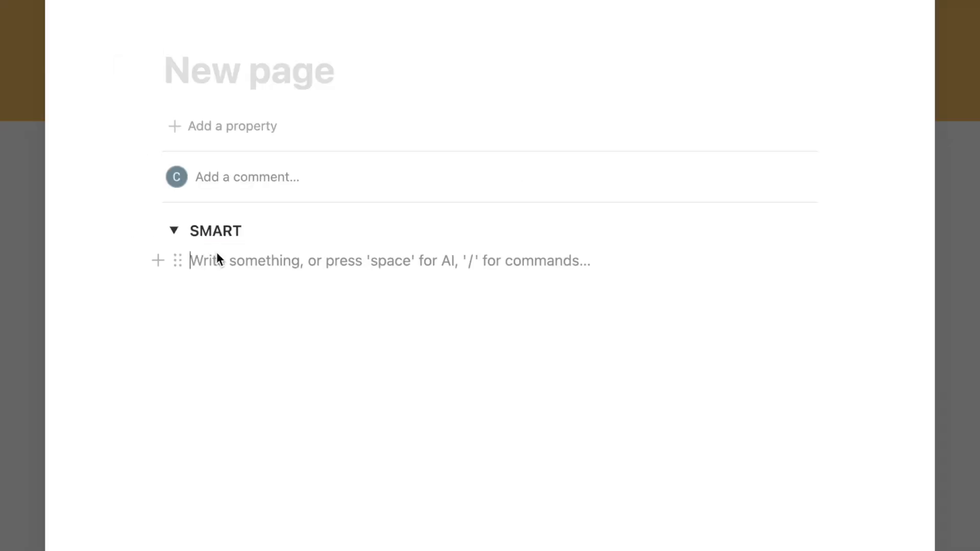
key("ctrl+v")
left_click(175, 231)
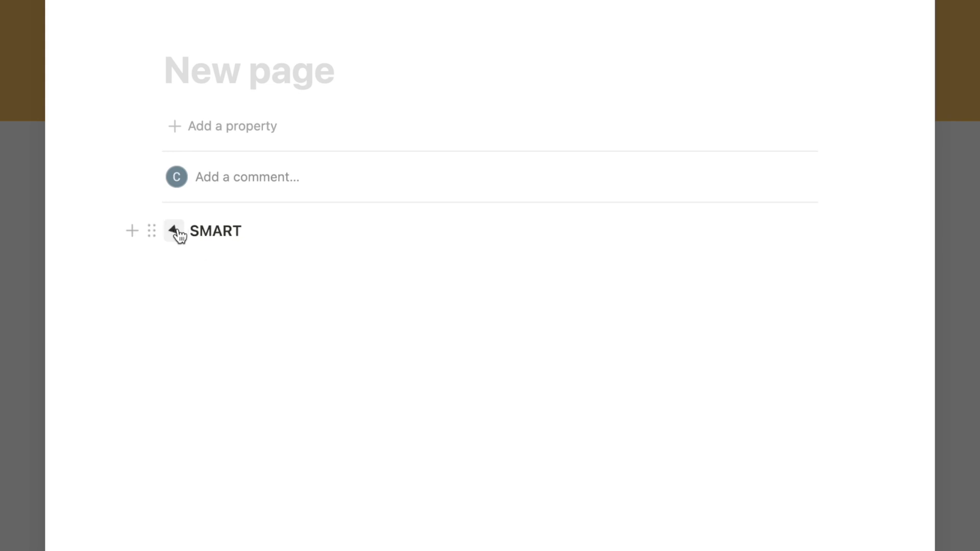
left_click(175, 231)
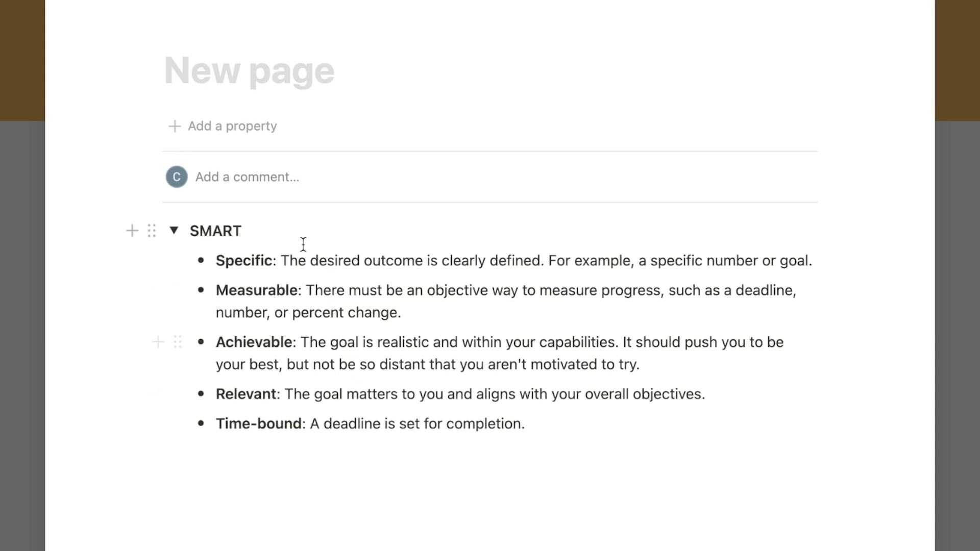
left_click(171, 236)
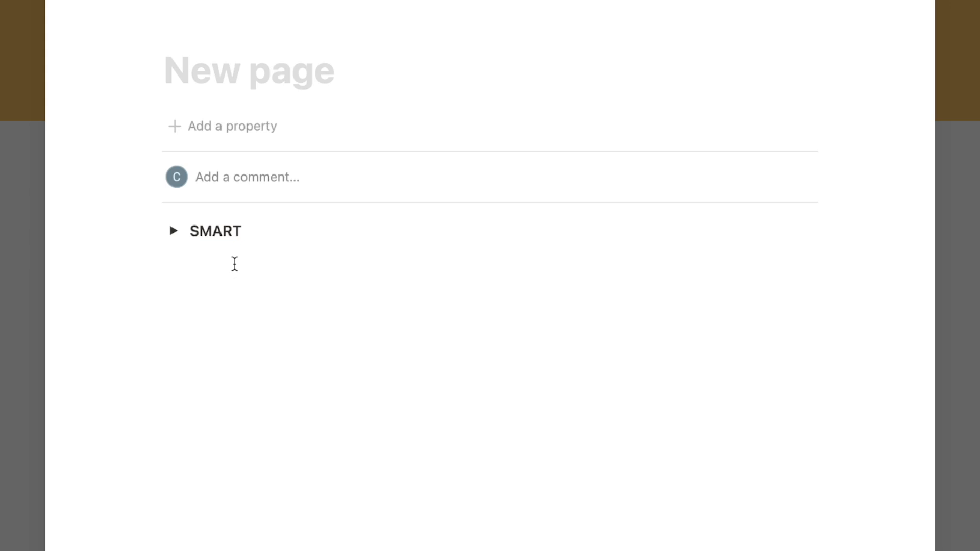
- Add a Heading 1 reading "Specific" below the SMART toggle
left_click(234, 263)
key("Return")
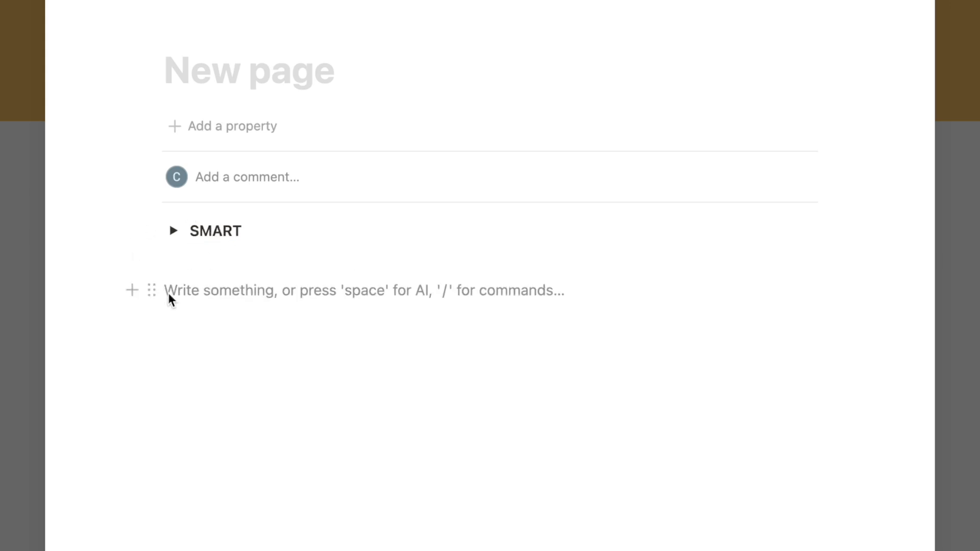
type("/h1")
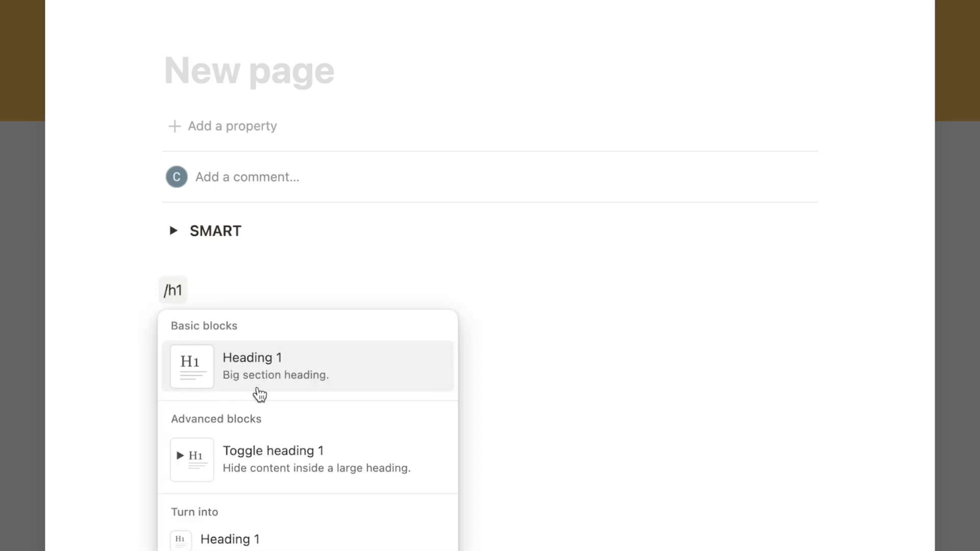
left_click(266, 364)
type("S")
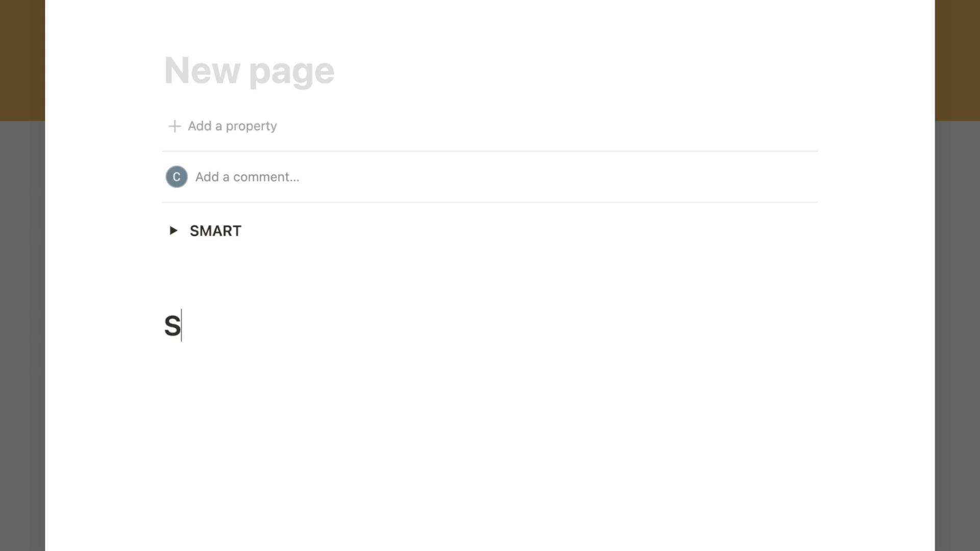
type("pecific")
key("Return")
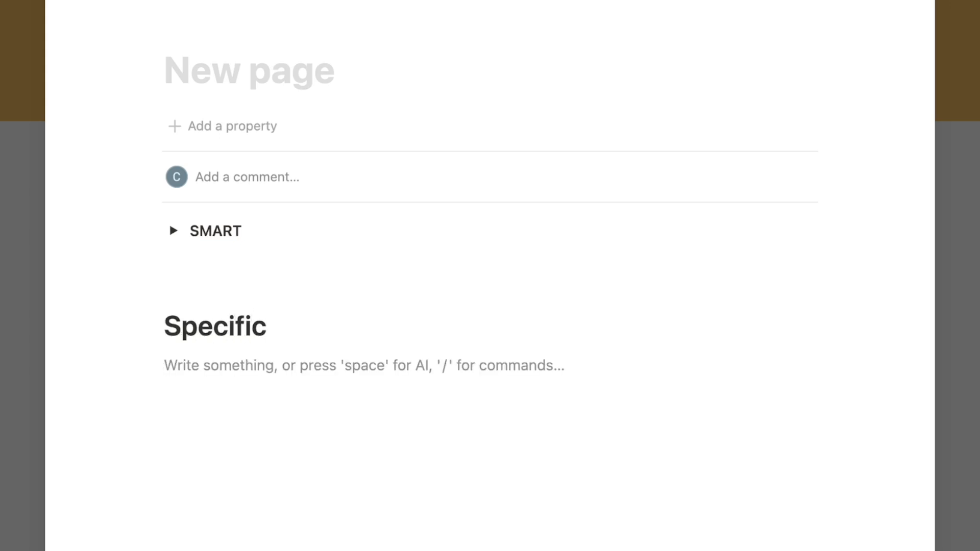
- Add Heading 1 blocks "Measurable" and "Achievable" below the Specific heading
type("/h")
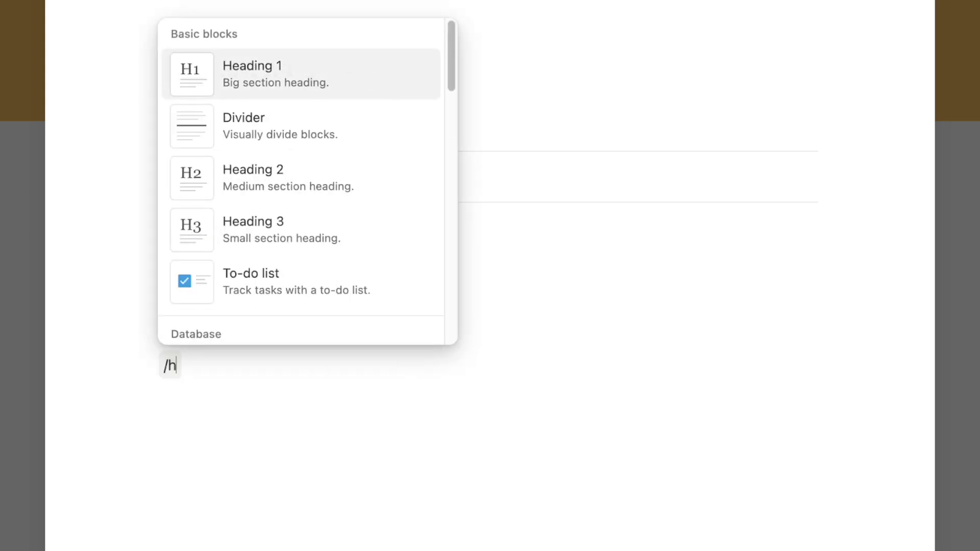
key("Return")
type("Measurable")
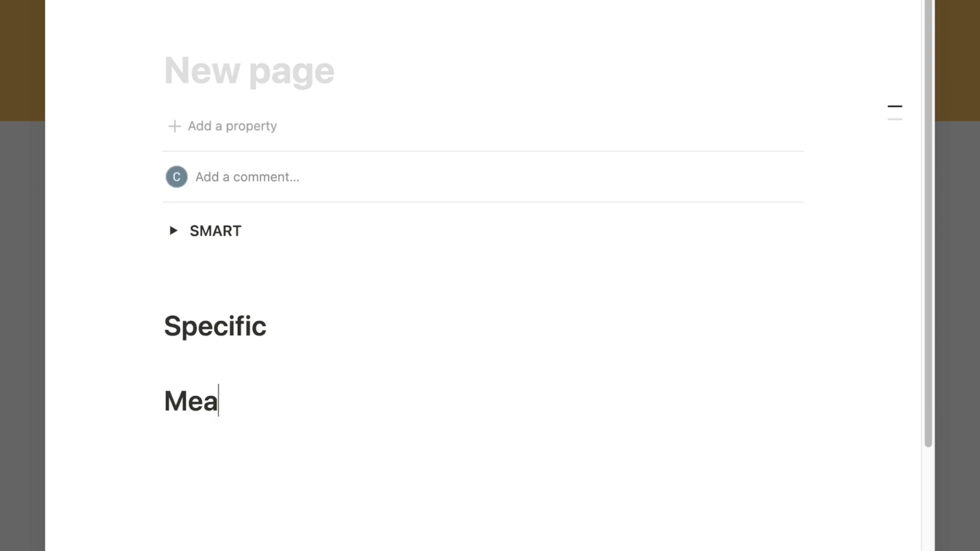
key("Return")
type("/h1")
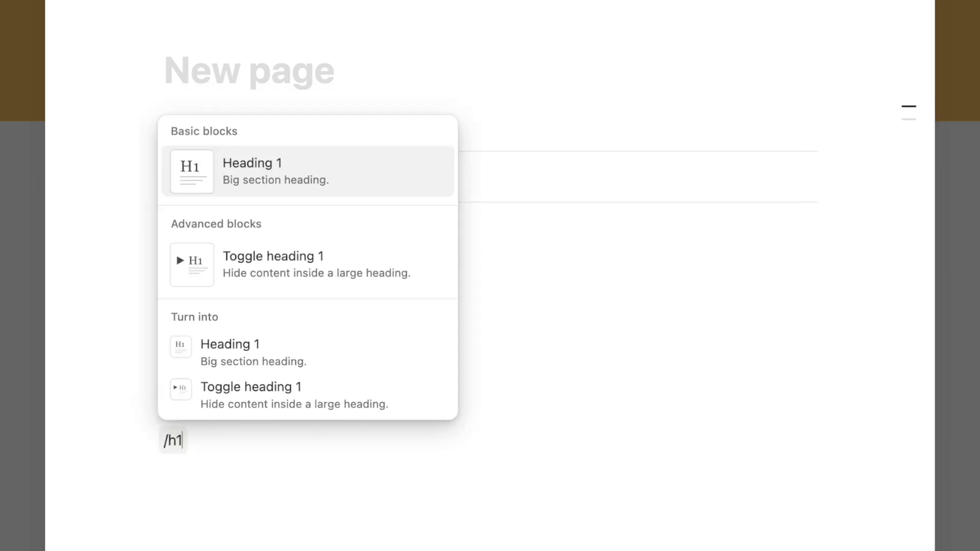
key("Return")
type("Achievable")
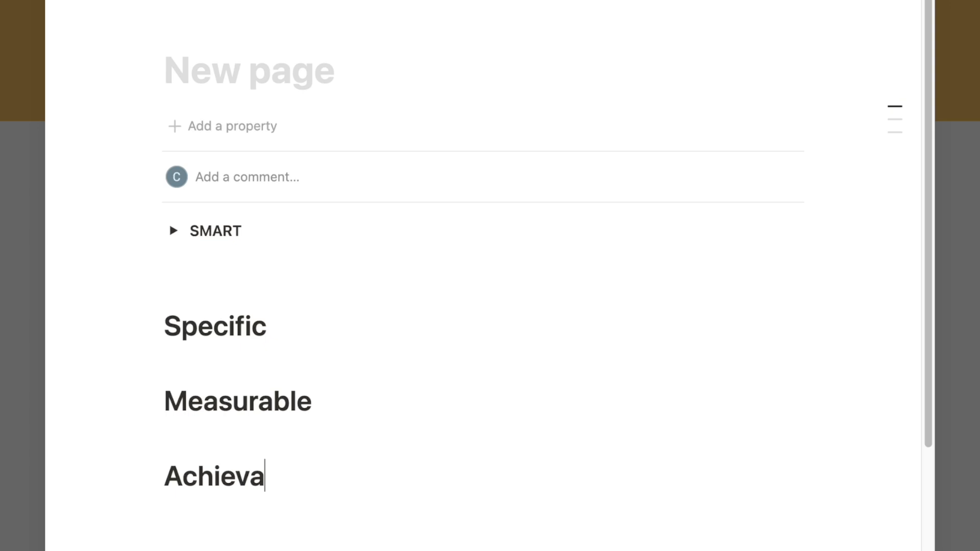
- Add Heading 1 blocks "Relevant" and "Time-bound" below the Achievable heading
key("Return")
type("/h1")
key("Return")
type("Relevant")
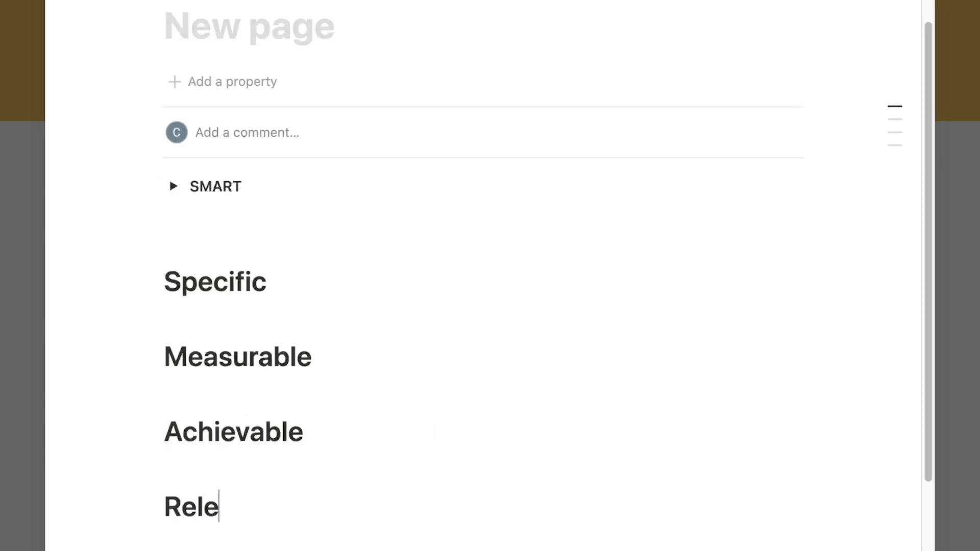
key("Return")
type("/h1")
key("Return")
type("Time-b")
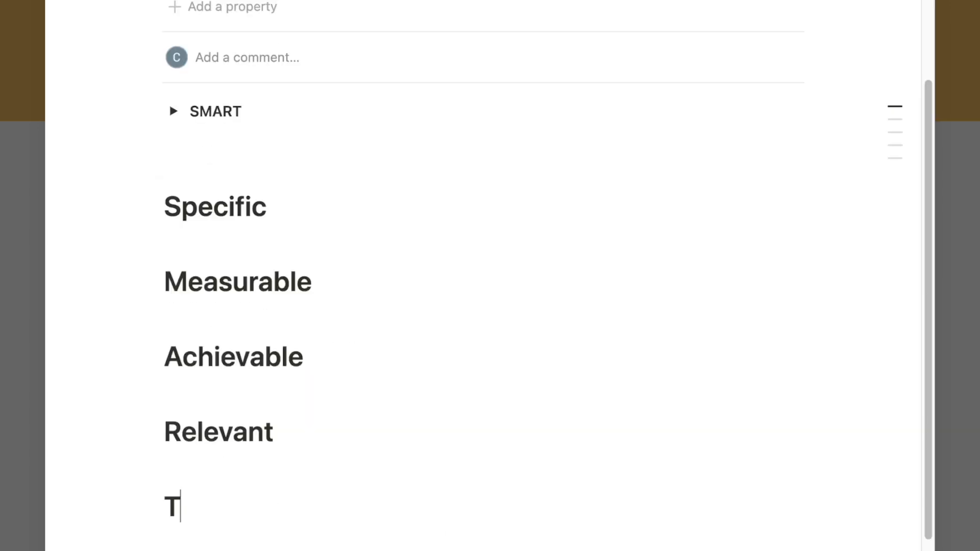
type("ound")
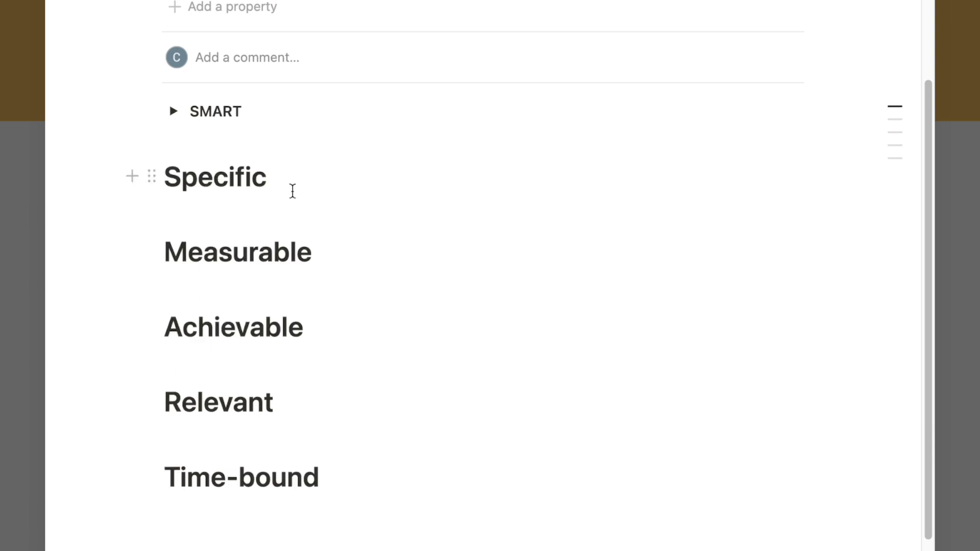
- Insert a divider line under each of the Specific, Measurable and Achievable headings
left_click(293, 190)
key("Return")
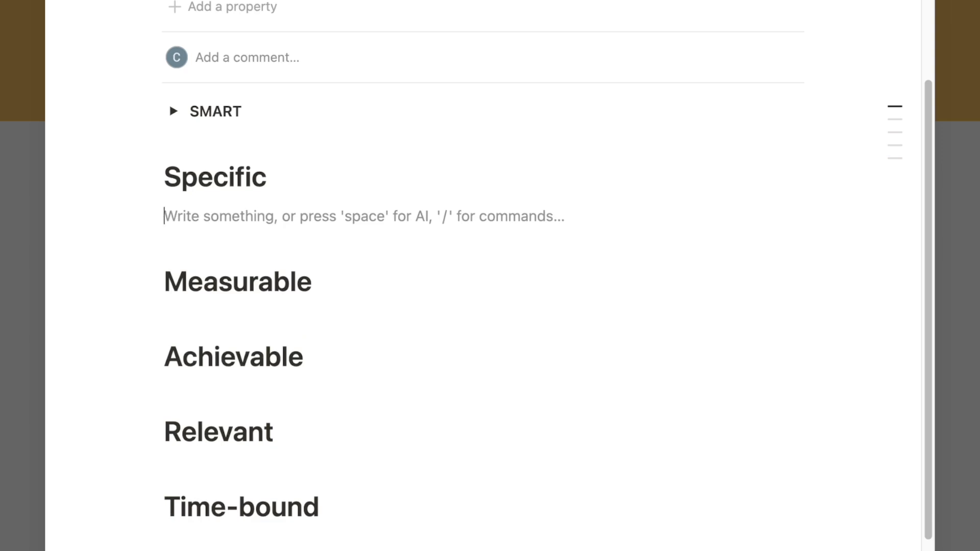
type("---")
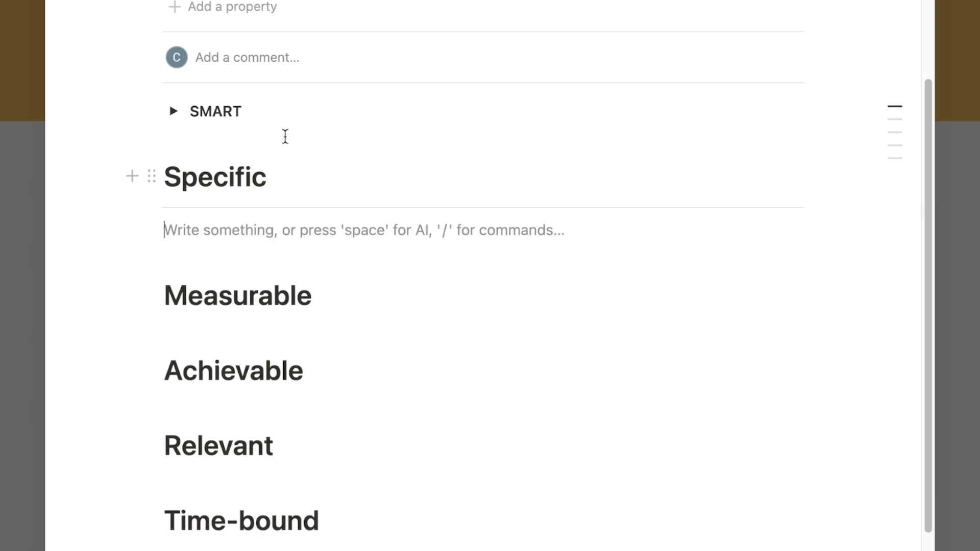
left_click(326, 302)
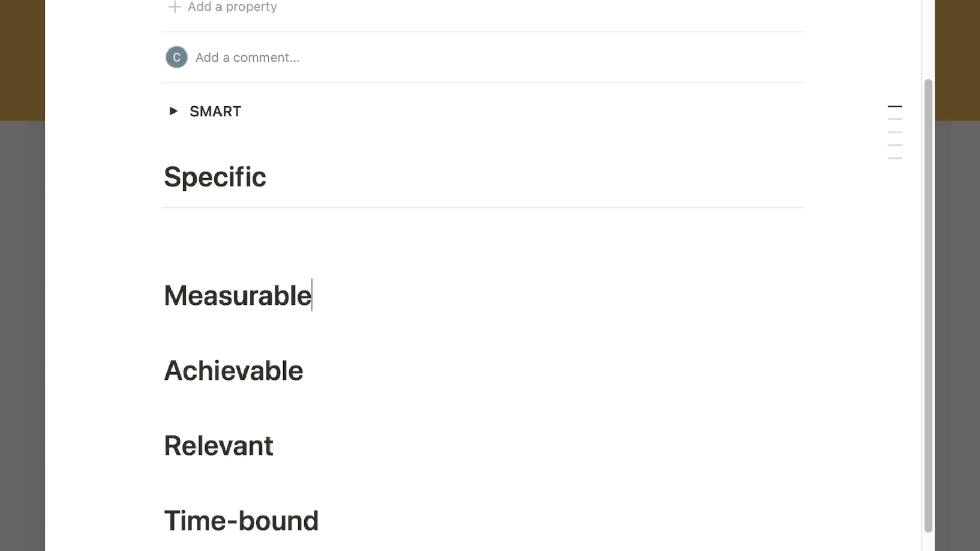
key("Return")
type("-")
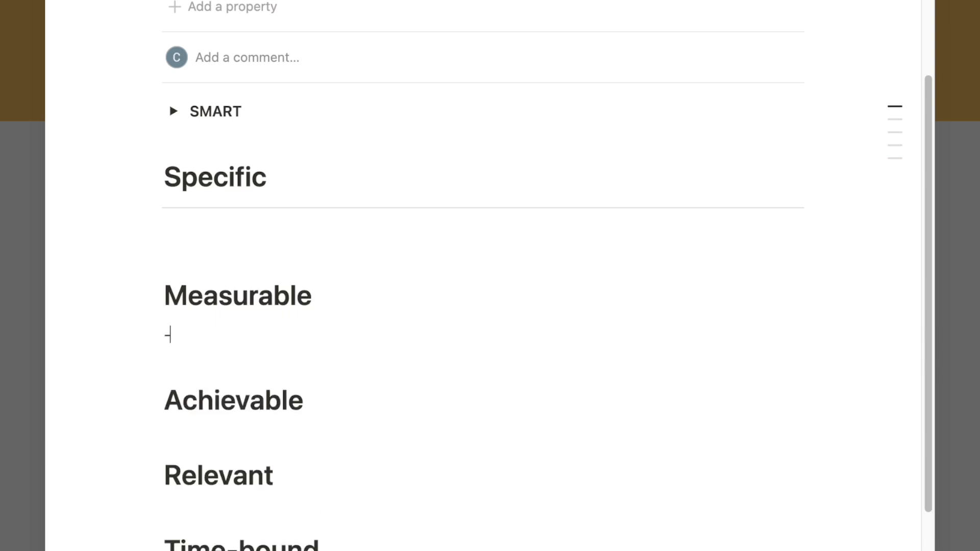
type("--")
left_click(313, 411)
key("Return")
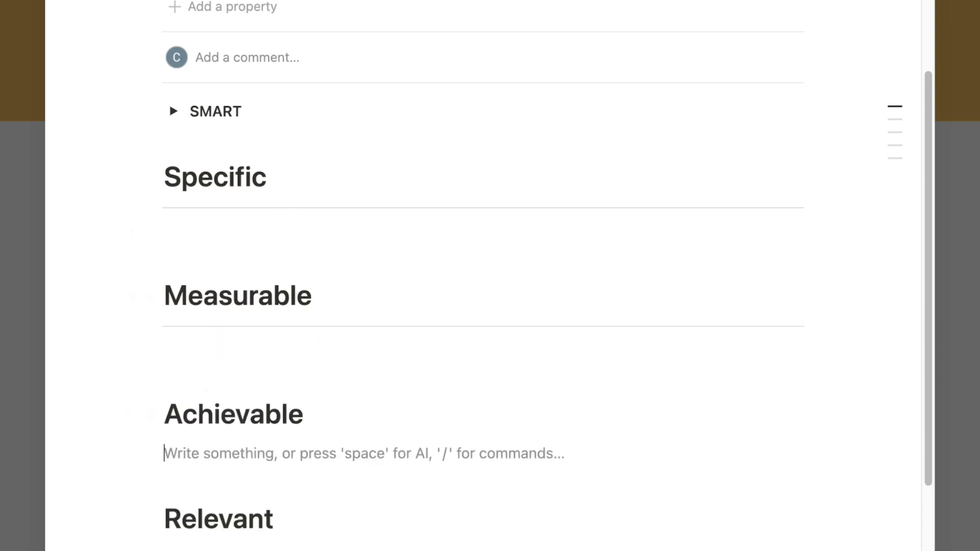
type("---")
- Write the prompt "Outline your goal here and be as specific as possible." beneath the Specific divider
left_click(201, 230)
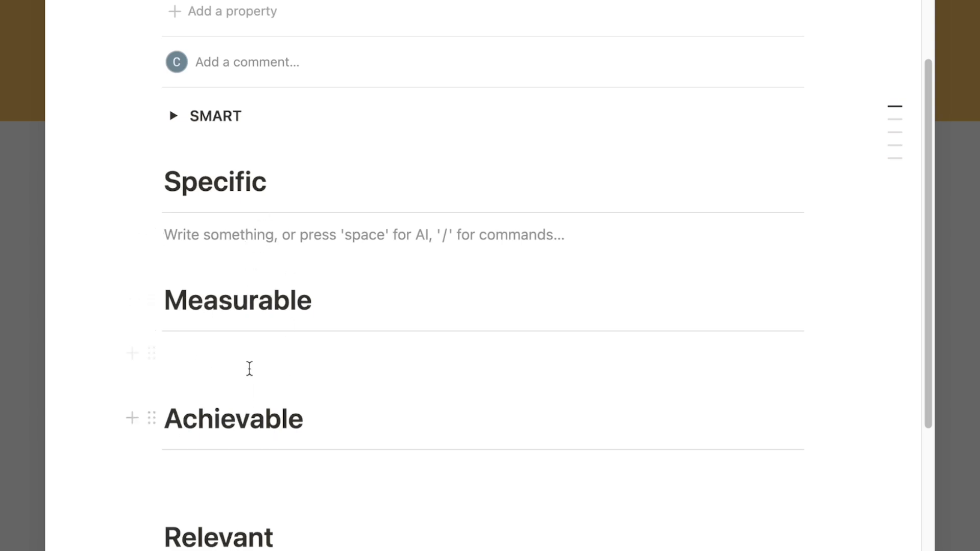
scroll(248, 367, "down", 3)
scroll(249, 369, "up", 3)
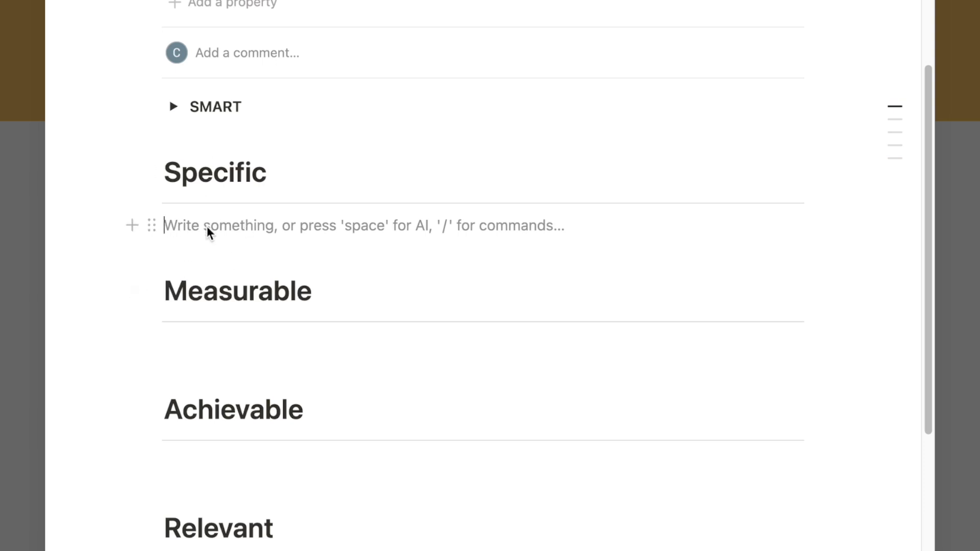
type("Outline your goal here and be as specific as possible.")
- Format the prompt sentence under Specific as italic with gray text
left_click_drag(528, 227, 167, 231)
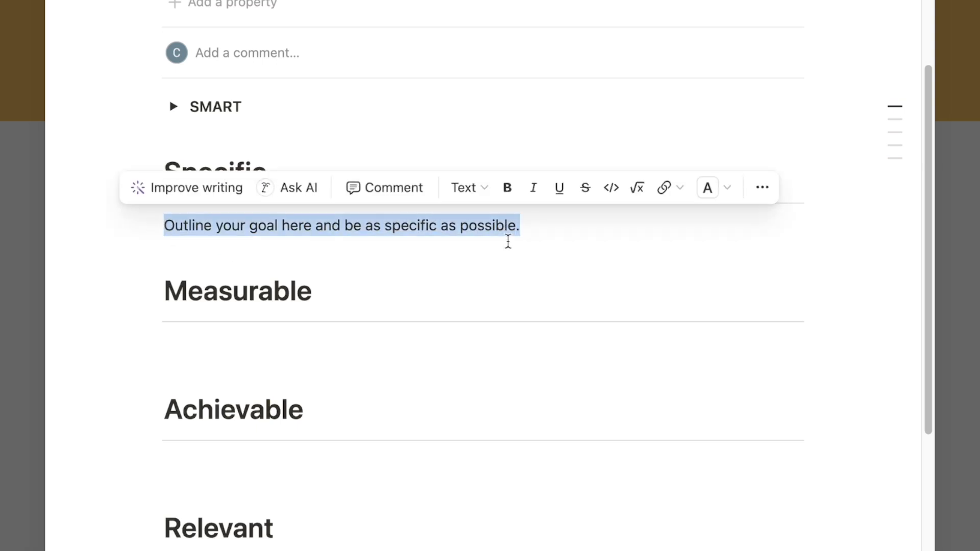
left_click(534, 189)
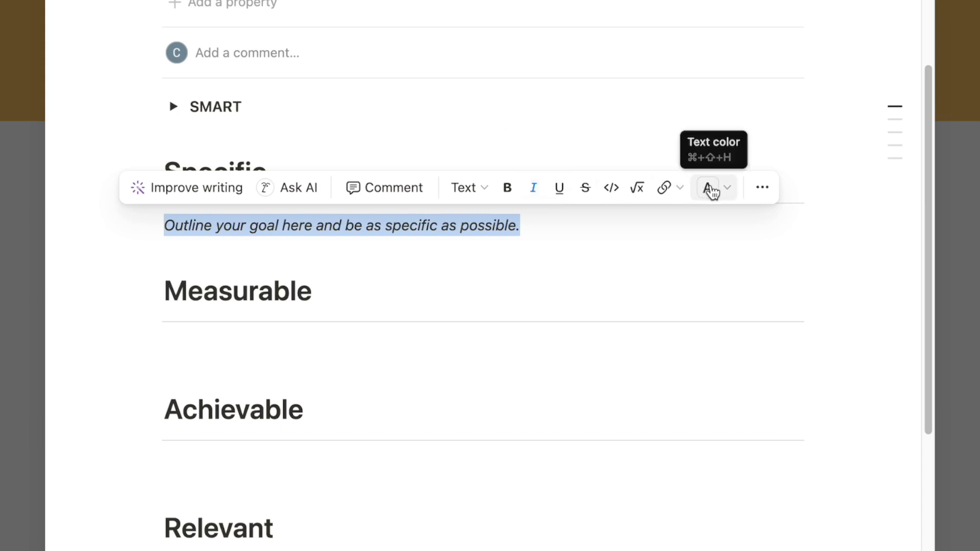
left_click(710, 189)
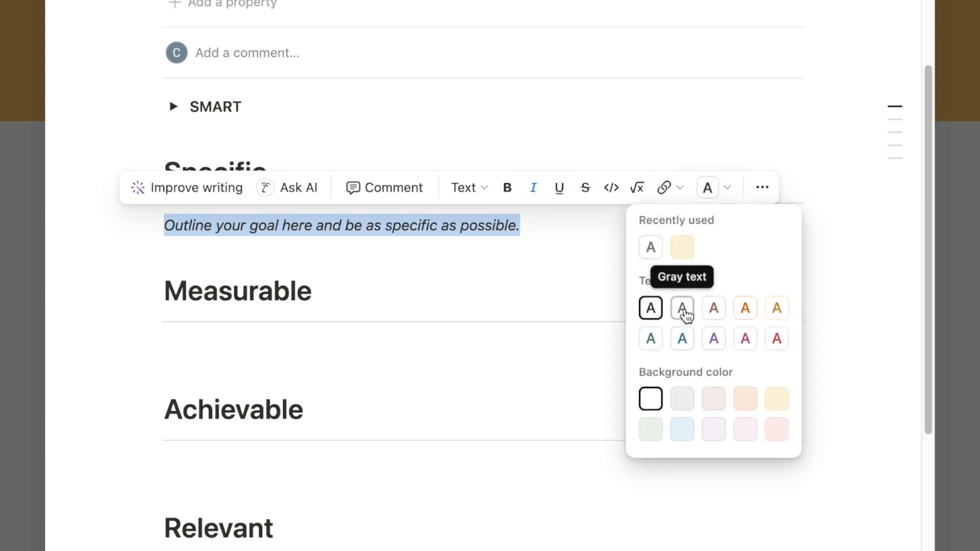
left_click(683, 309)
left_click(538, 223)
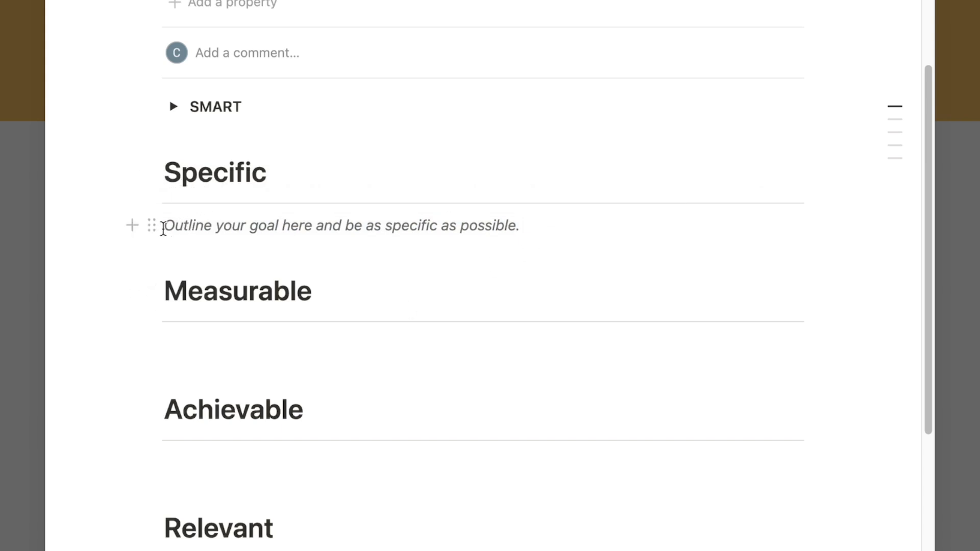
left_click_drag(556, 232, 145, 205)
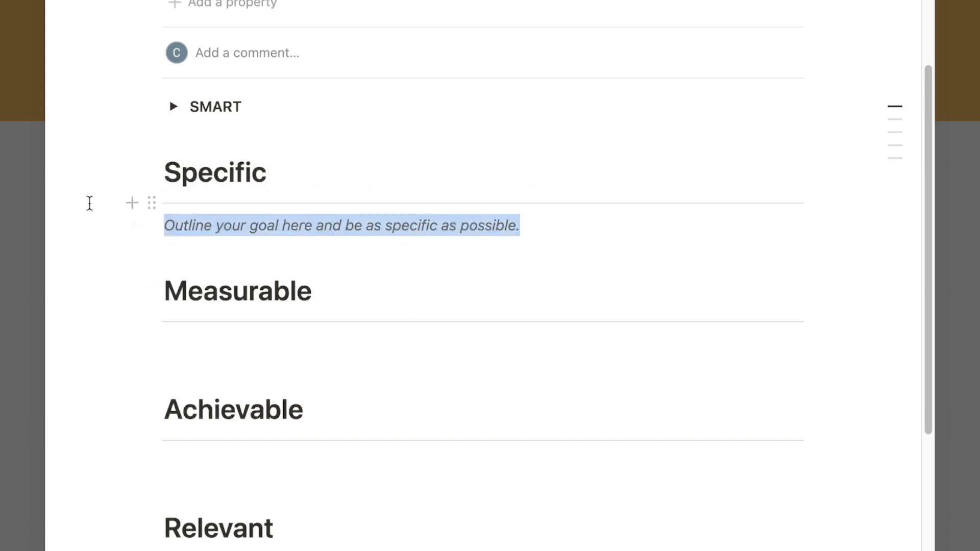
left_click(541, 216)
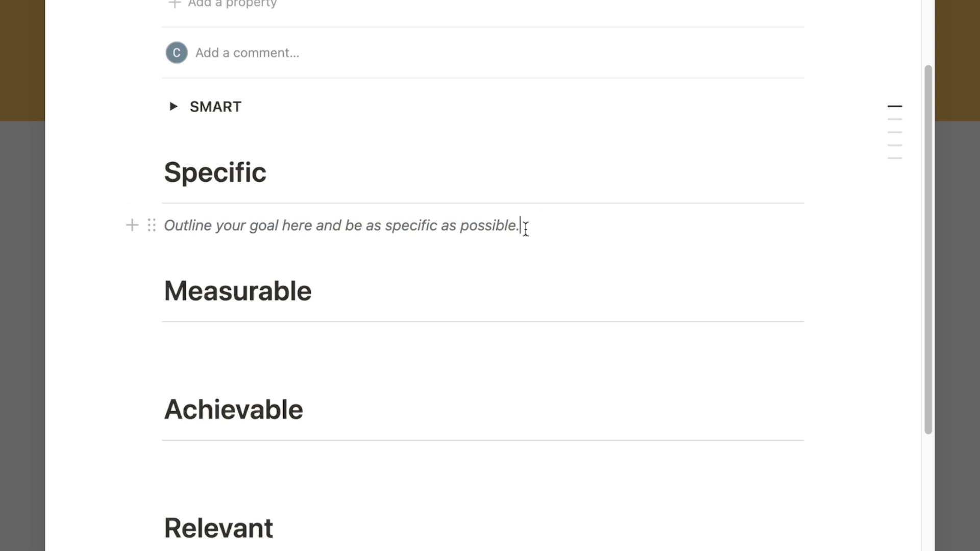
- Write the prompt "Outline how you're going to measure your goal." beneath the Measurable divider
scroll(236, 321, "down", 1)
left_click(187, 321)
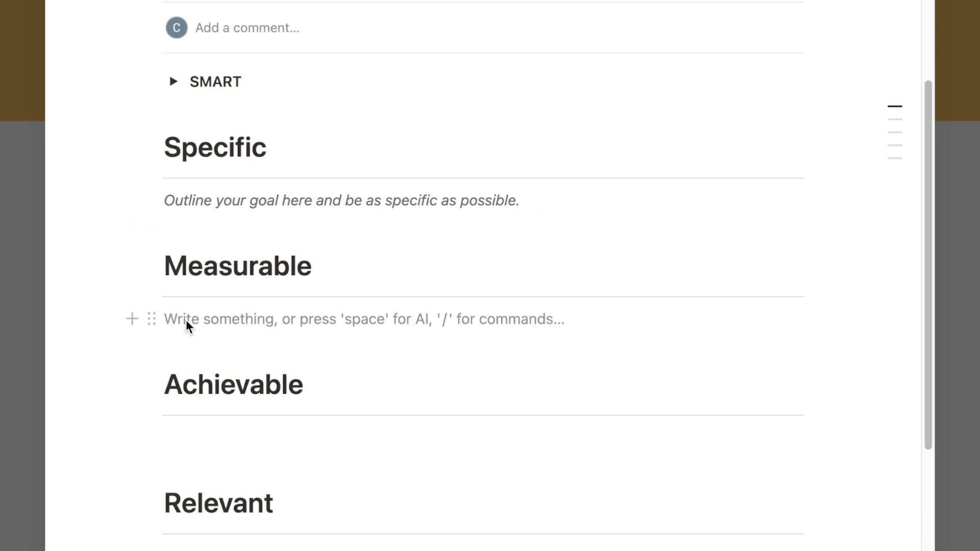
type("Outline how you'r")
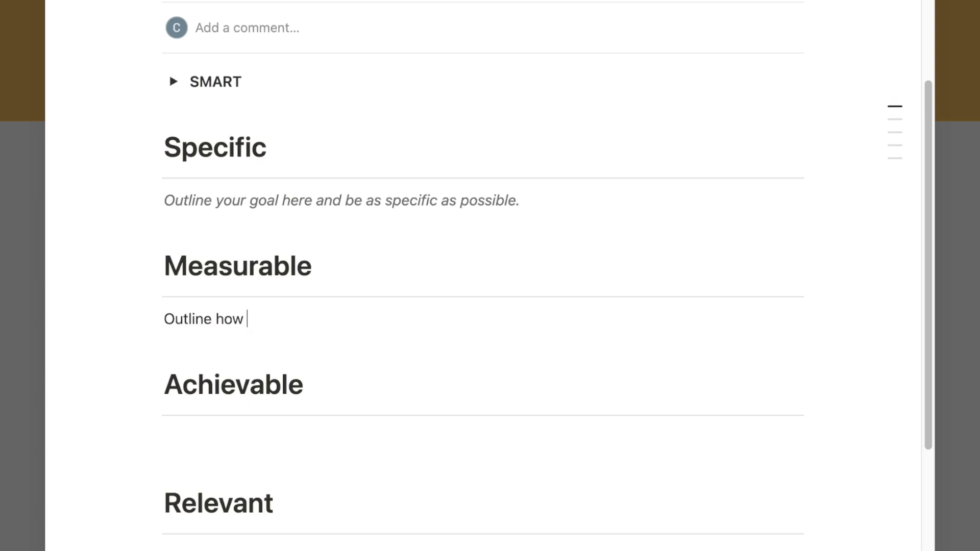
- Format the prompt sentence under Measurable as italic with gray text
left_click_drag(480, 320, 167, 320)
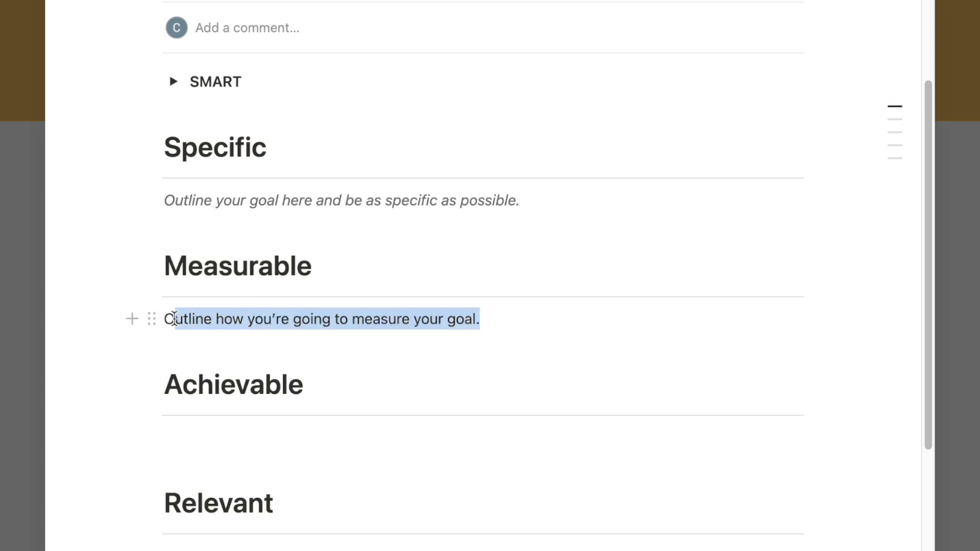
key("super+i")
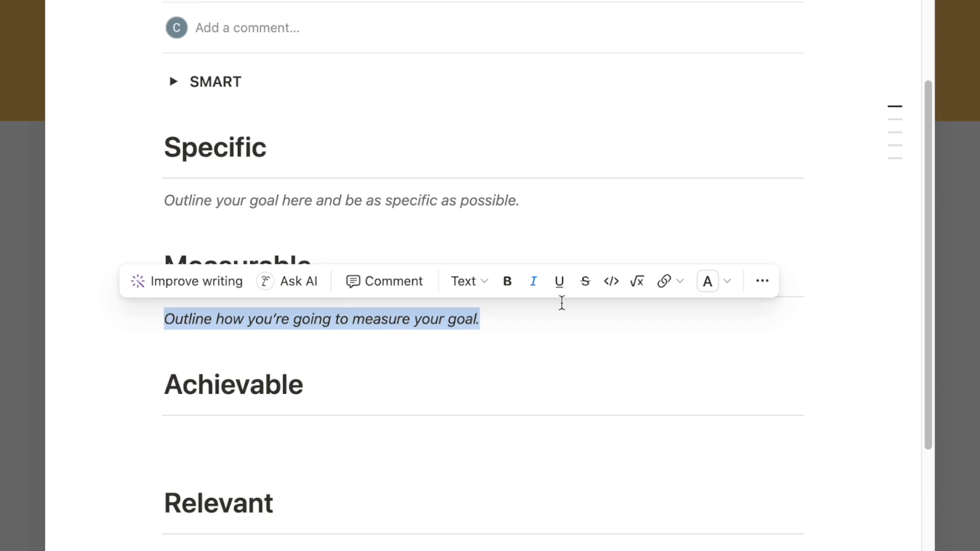
left_click(711, 284)
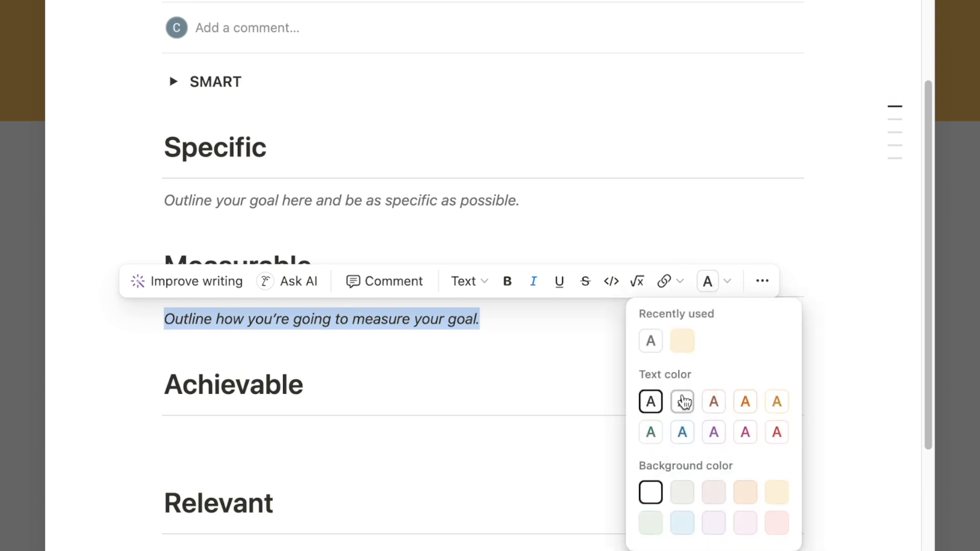
left_click(683, 402)
left_click(485, 321)
- Add the prompt "Is this goal achievable within the given timeframe?" beneath the Achievable divider in italic gray text
scroll(255, 232, "down", 2)
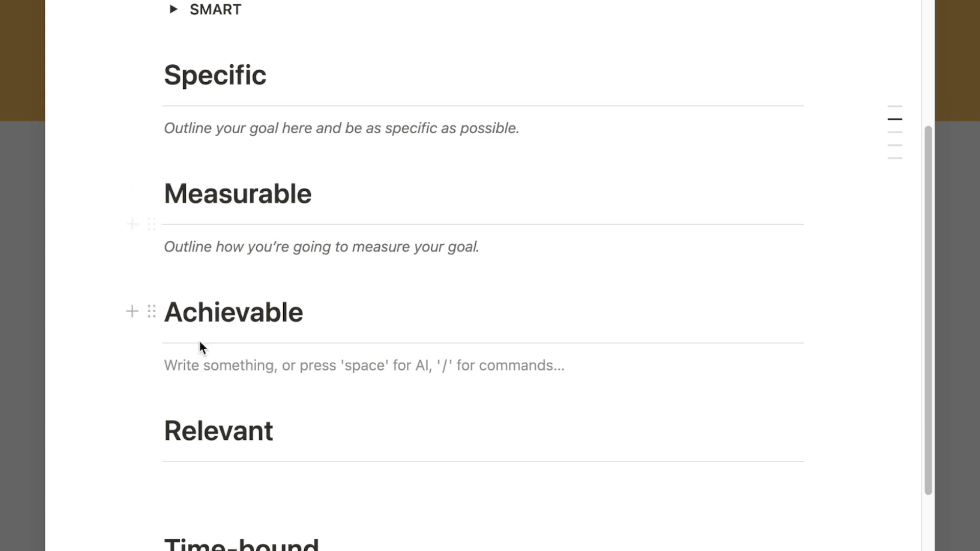
scroll(196, 358, "down", 1)
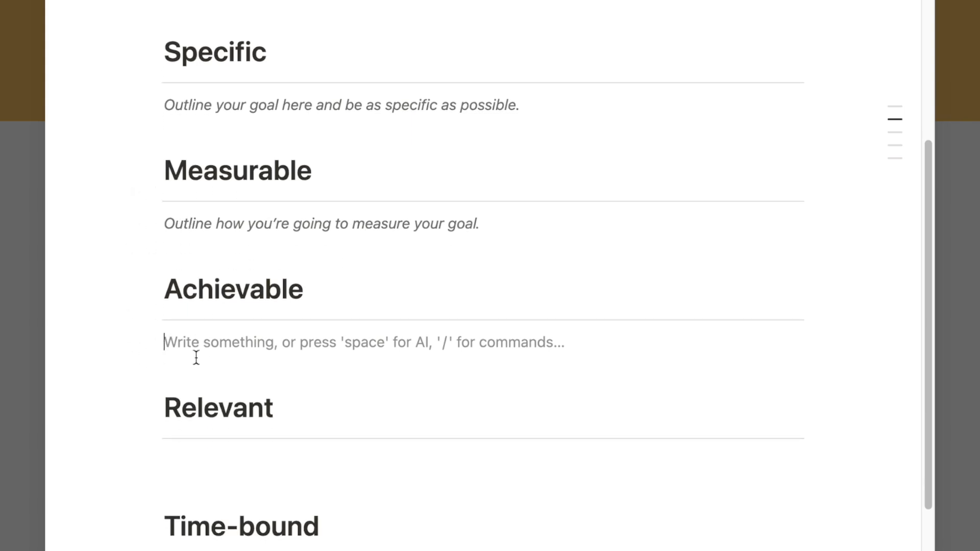
type("Is this go")
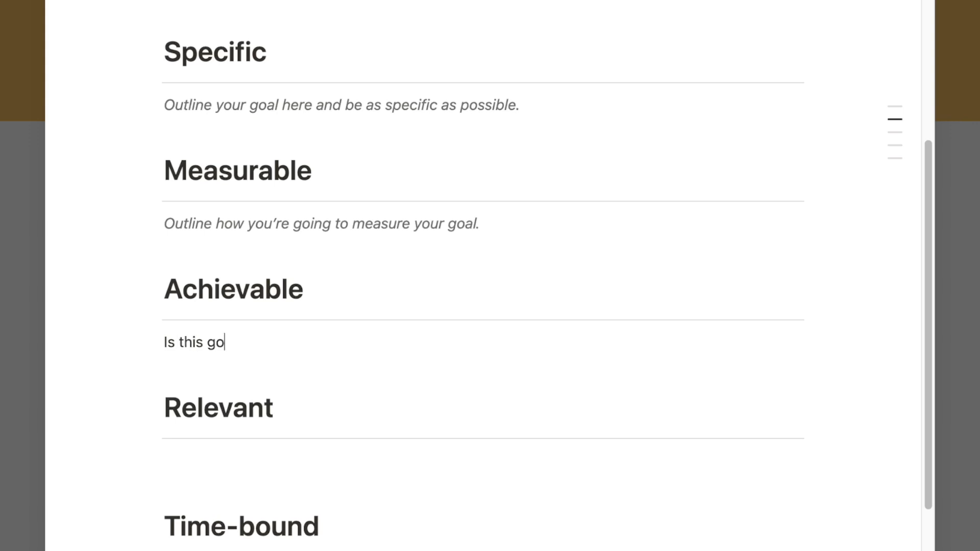
type("al achievable within the given timeframe?")
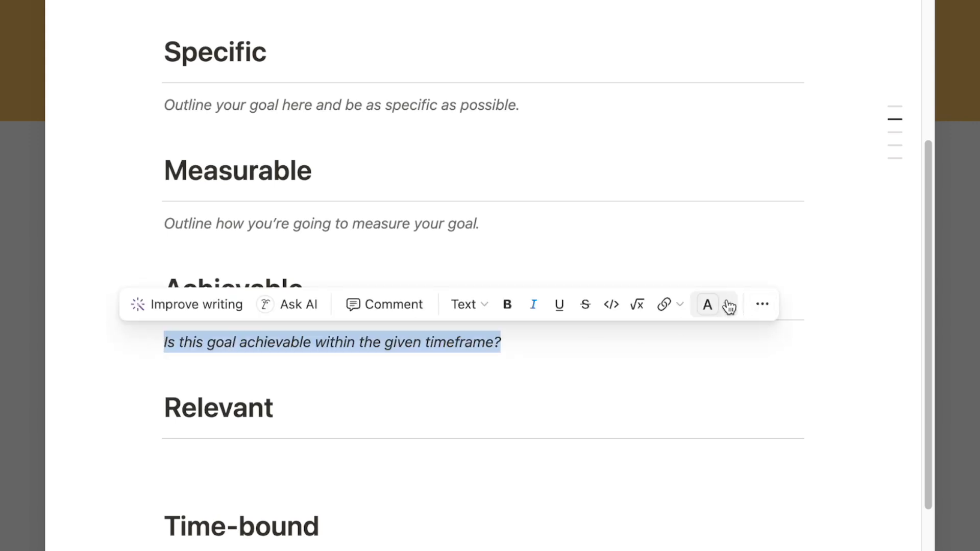
left_click(727, 304)
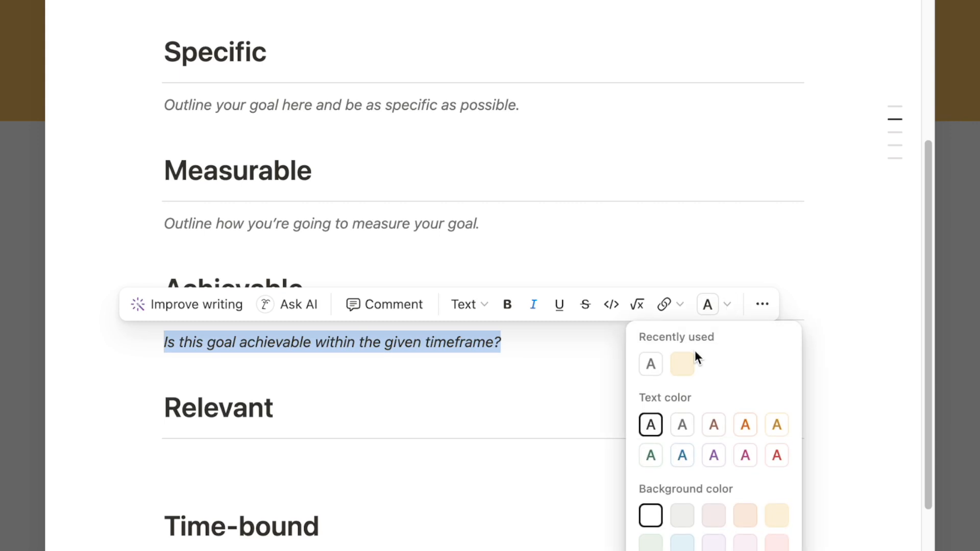
left_click(683, 427)
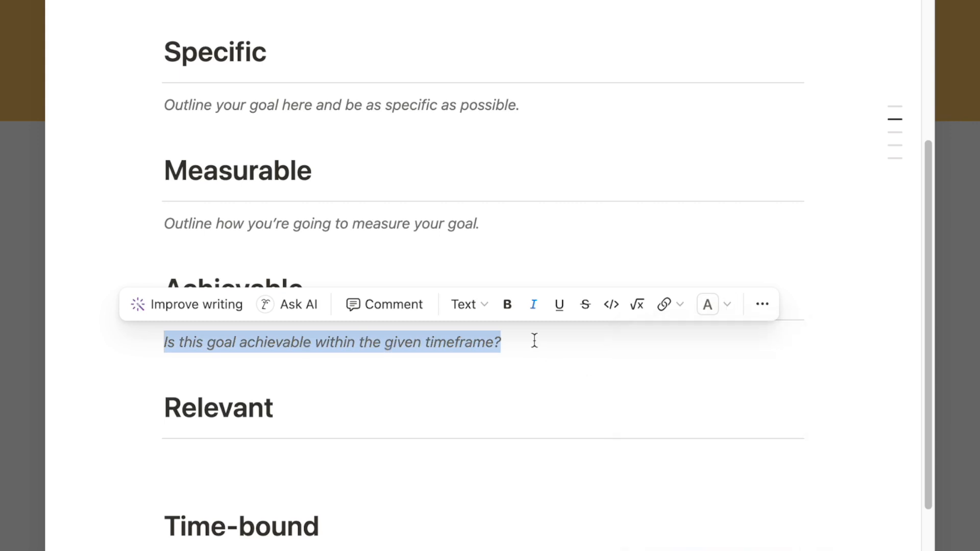
left_click(534, 341)
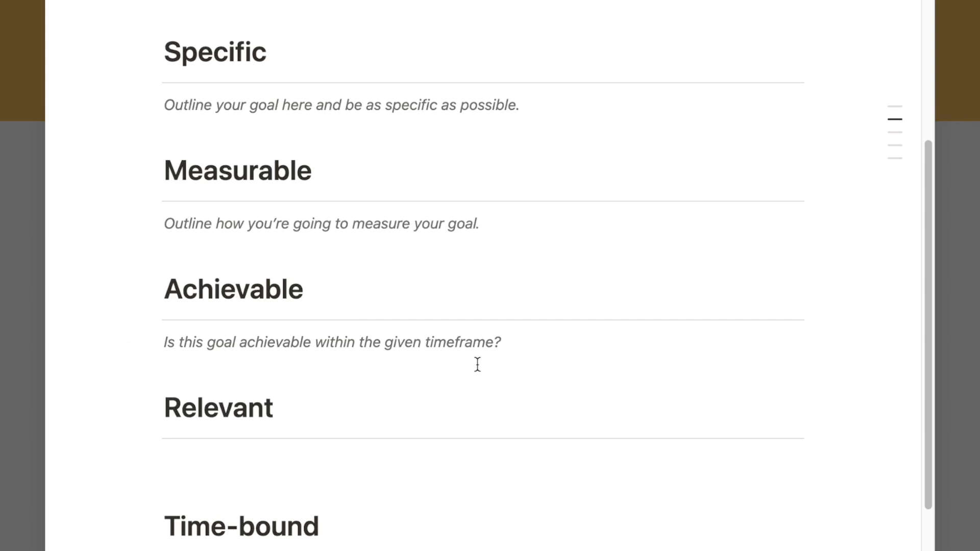
- Add the prompt "Is this goal relevant to your overall objectives?" beneath the Relevant divider in italic gray text
scroll(477, 364, "down", 3)
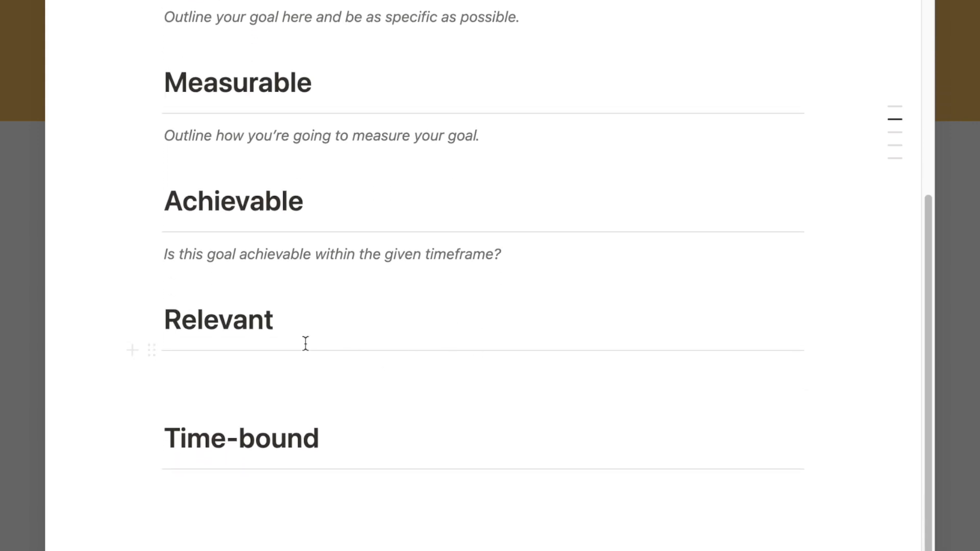
left_click(197, 376)
type("Is this goal relevant to your ")
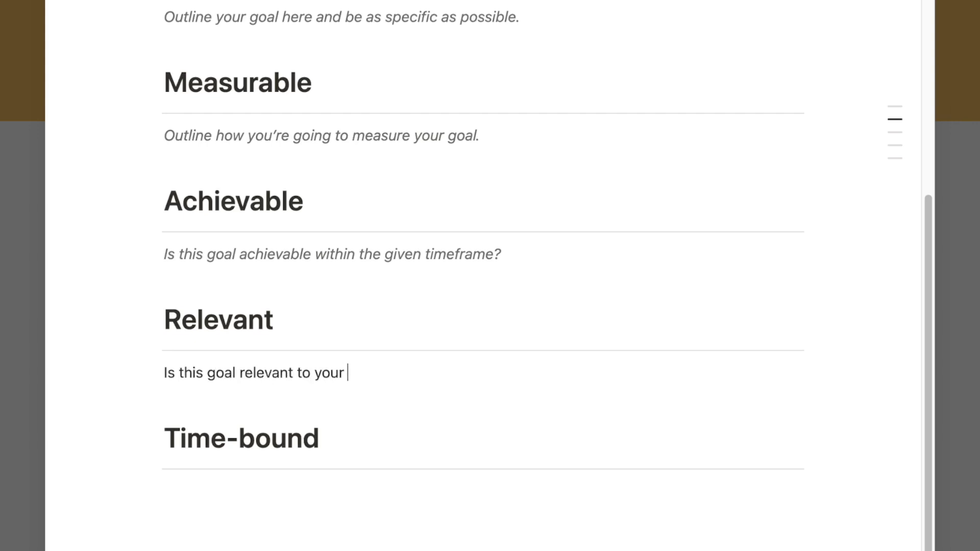
type("oberall objectives?")
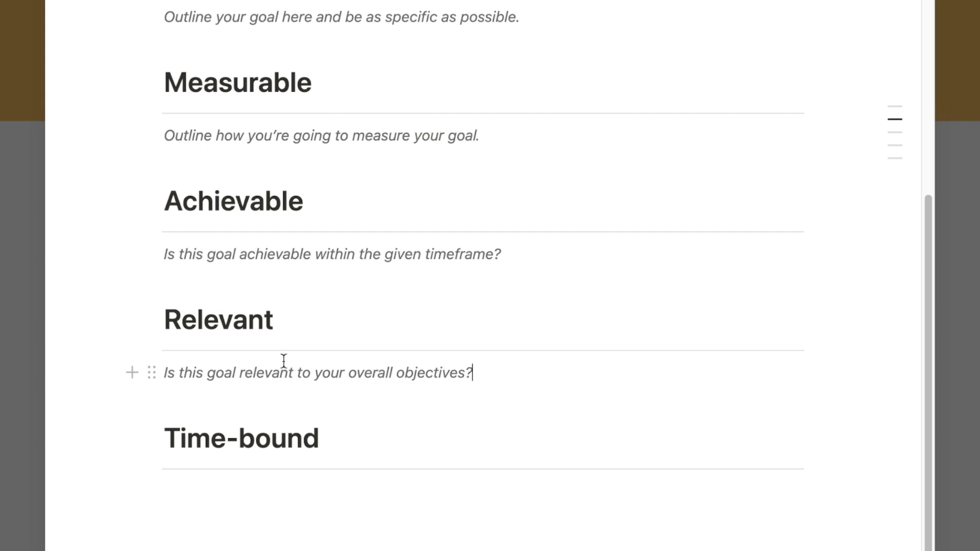
- Write the prompt "When do you want to complete this goal by? Provide a specific date." beneath the Time-bound divider
scroll(283, 361, "down", 1)
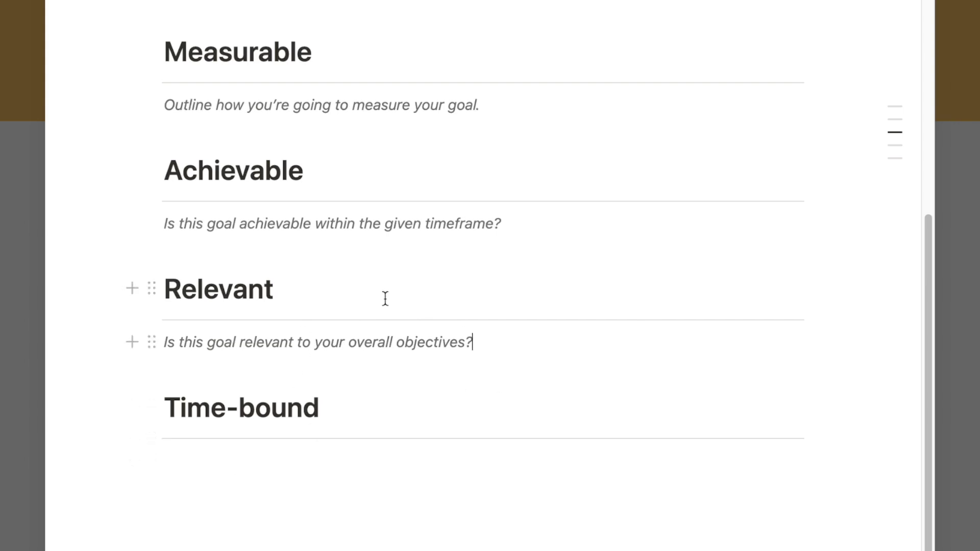
left_click(200, 475)
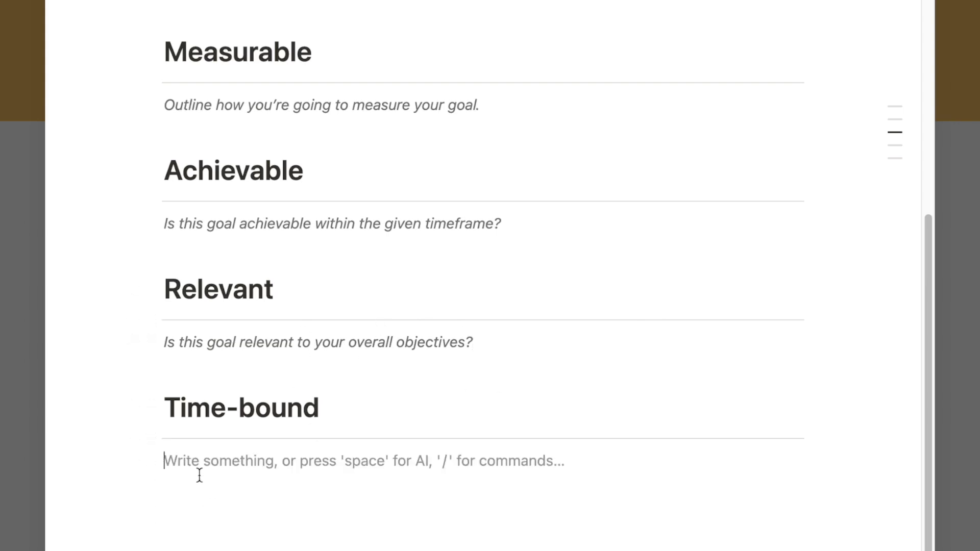
type("When do you")
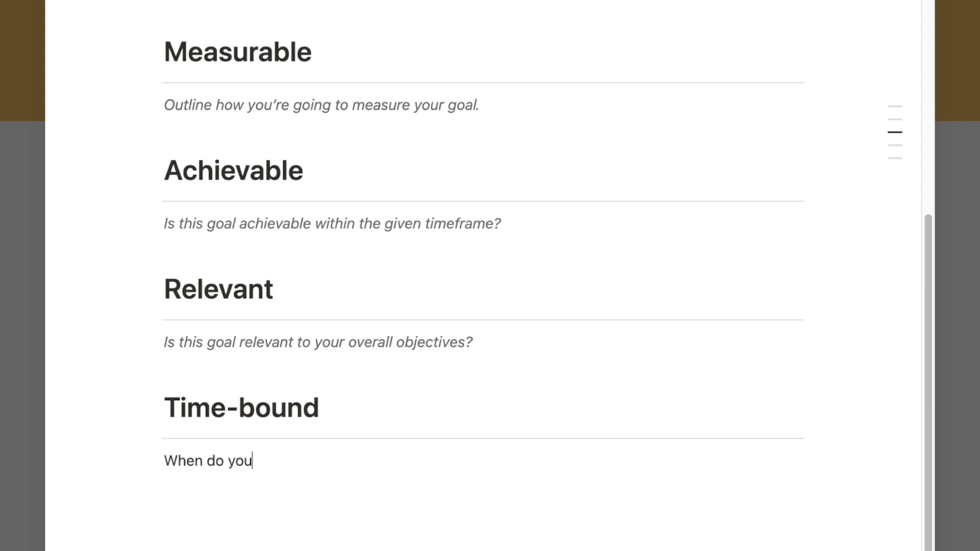
type(" want to complete this goal by? Provid")
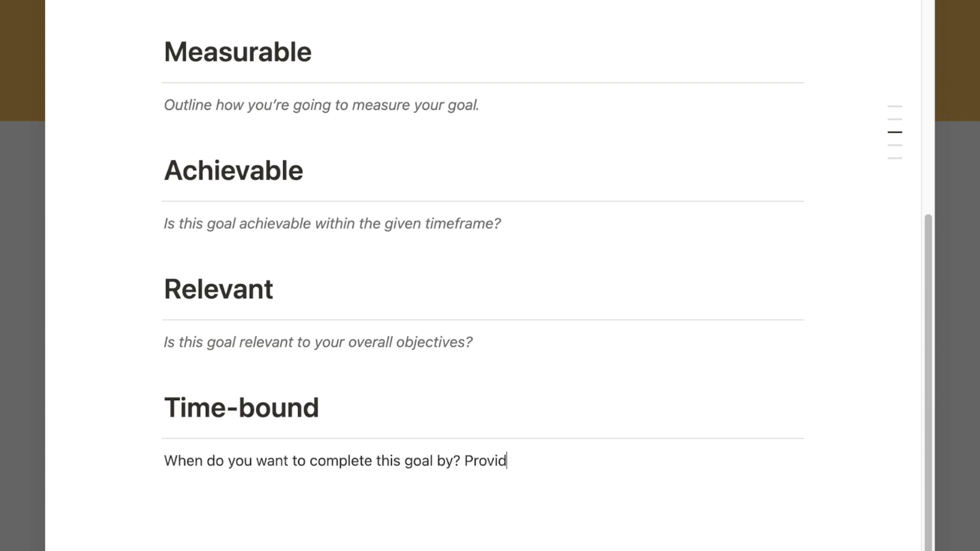
type("e a sp")
type("ecific date.")
- Format the prompt text under Time-bound as italic with gray text
left_click_drag(621, 461, 164, 461)
left_click(534, 422)
left_click(712, 423)
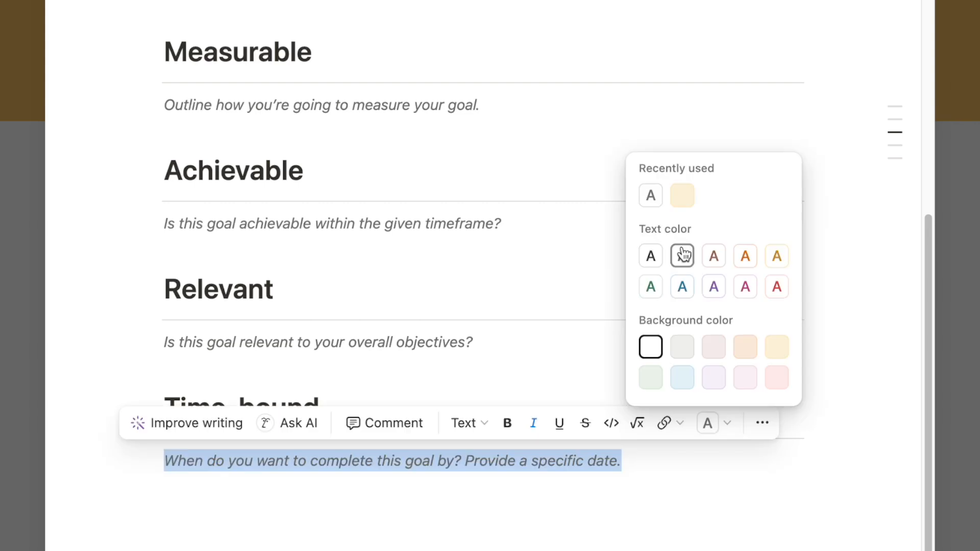
left_click(642, 467)
left_click(648, 469)
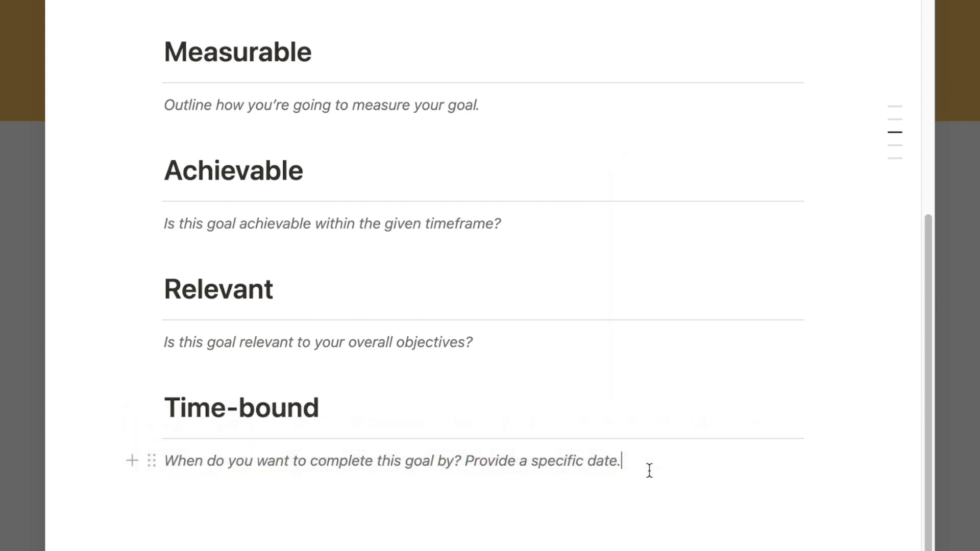
- Review the whole template page, checking the SMART toggle and the headings and prompts from Specific through Time-bound
scroll(650, 471, "up", 2)
scroll(650, 471, "up", 2)
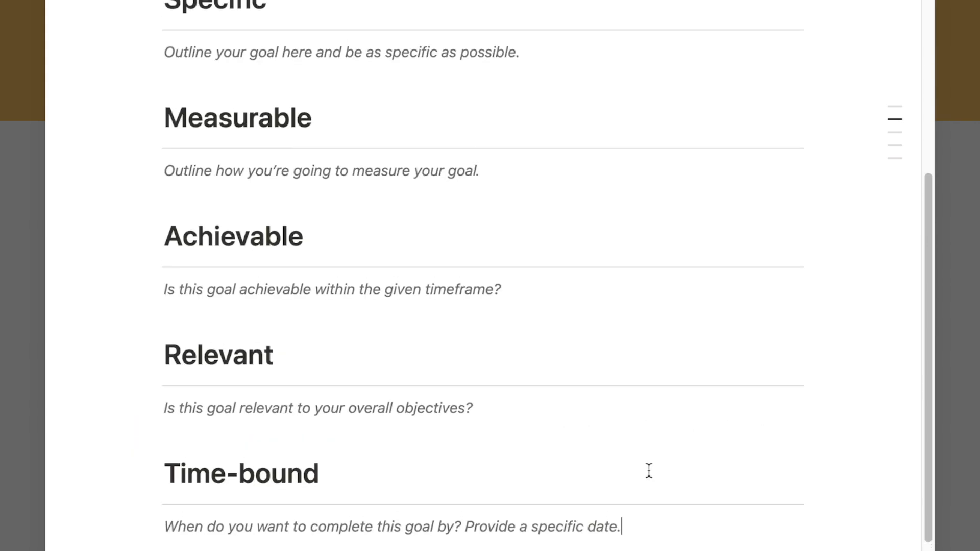
scroll(648, 470, "up", 2)
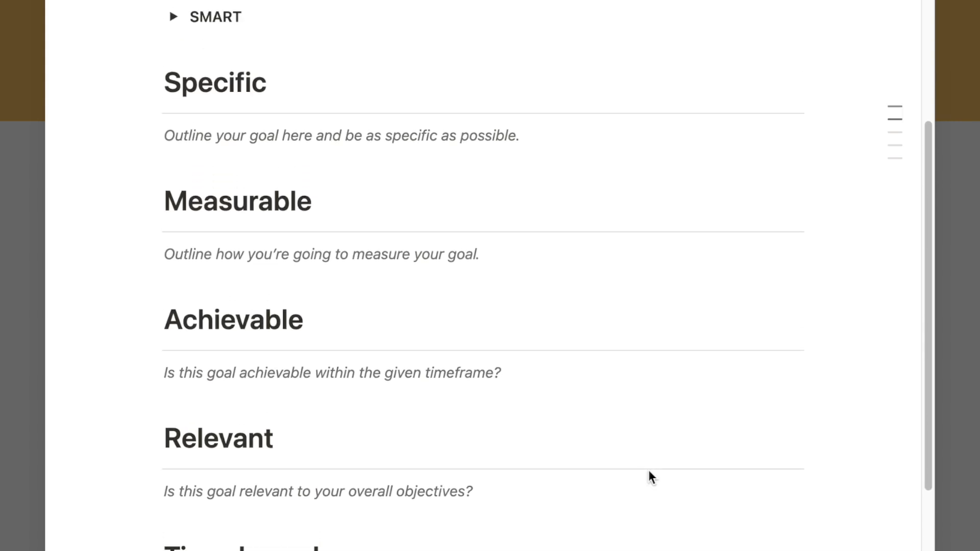
scroll(499, 473, "down", 2)
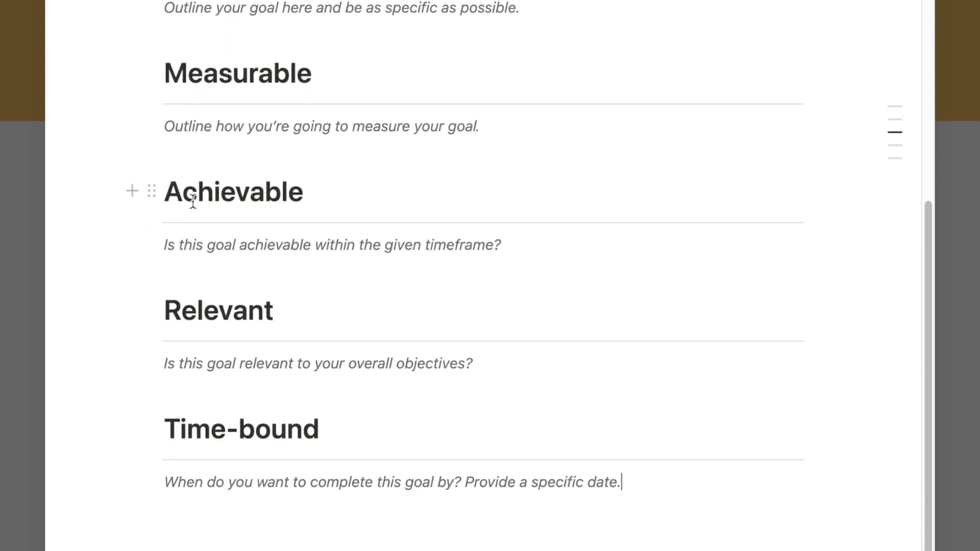
scroll(169, 198, "up", 5)
scroll(390, 193, "down", 5)
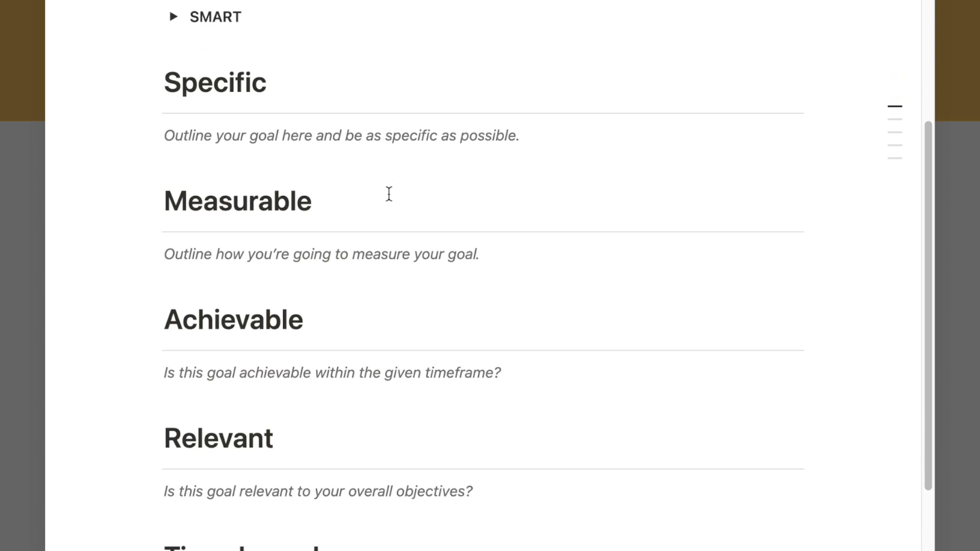
scroll(416, 515, "down", 2)
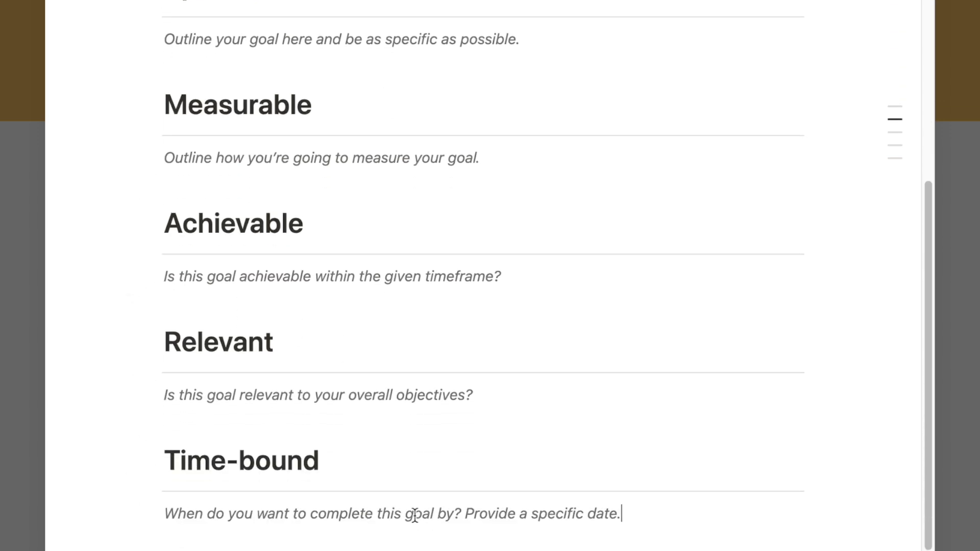
scroll(282, 392, "up", 5)
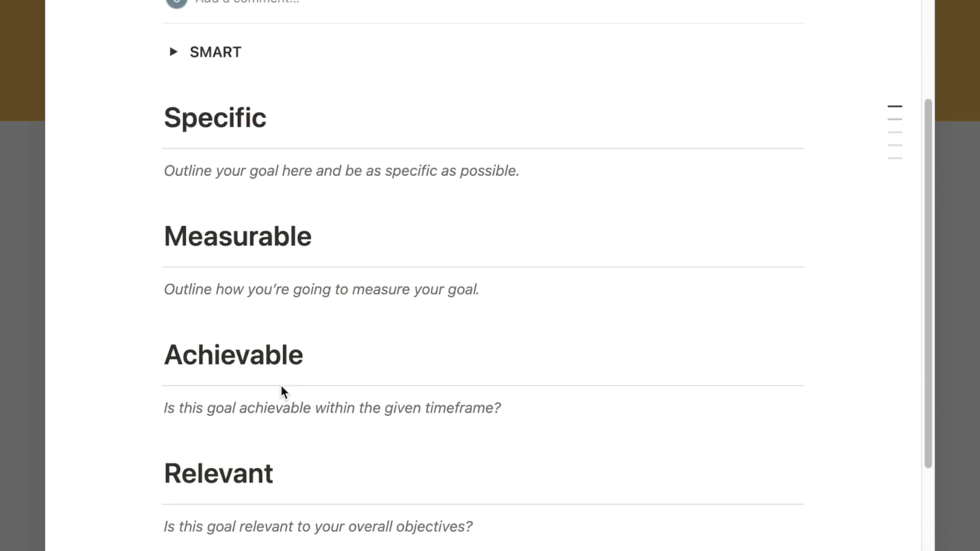
scroll(260, 520, "down", 4)
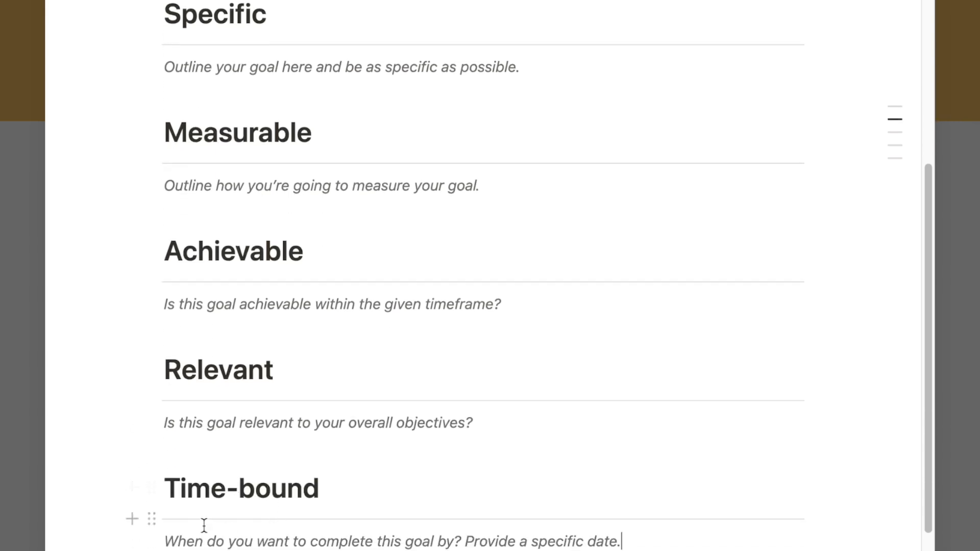
scroll(271, 155, "down", 3)
scroll(270, 155, "up", 14)
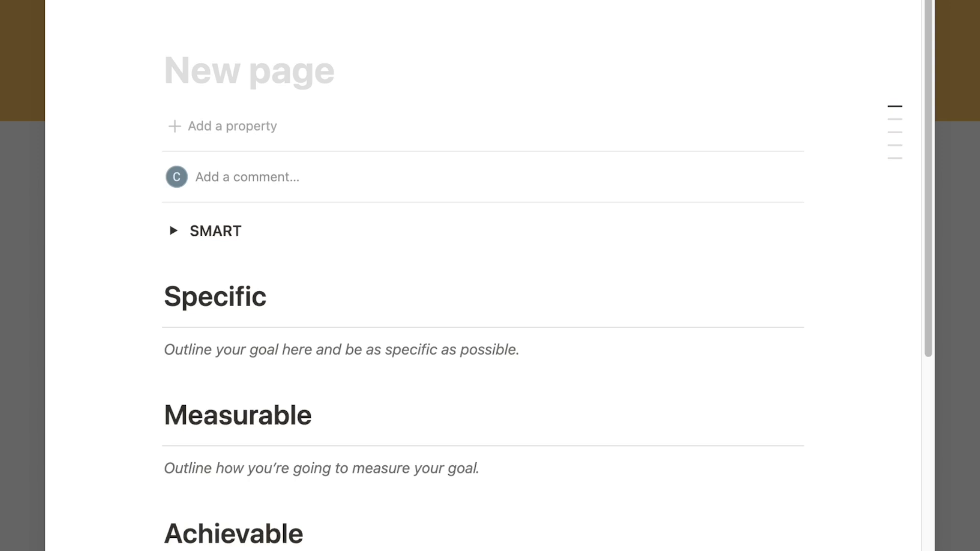
- Close the template page and set the New page template as the default for all views in Goal Planner
key("Escape")
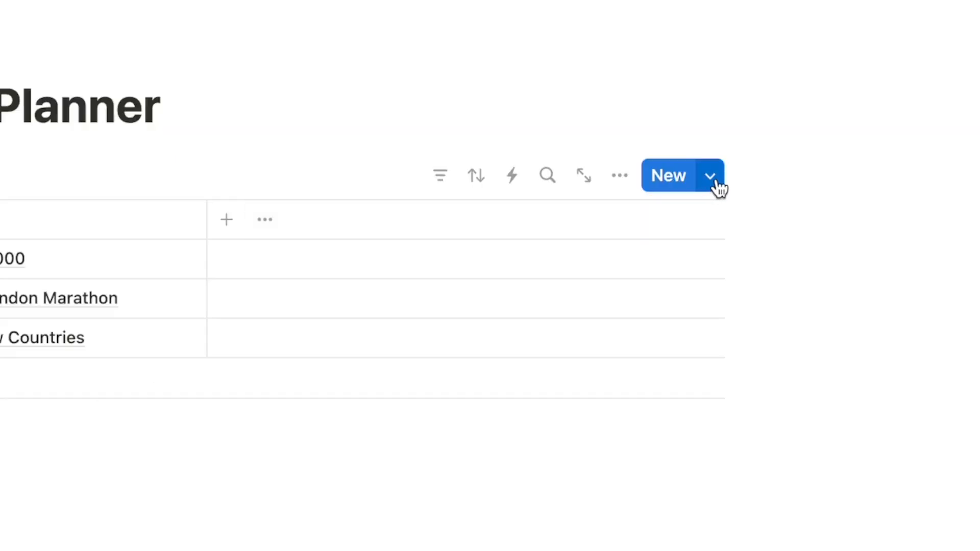
left_click(714, 179)
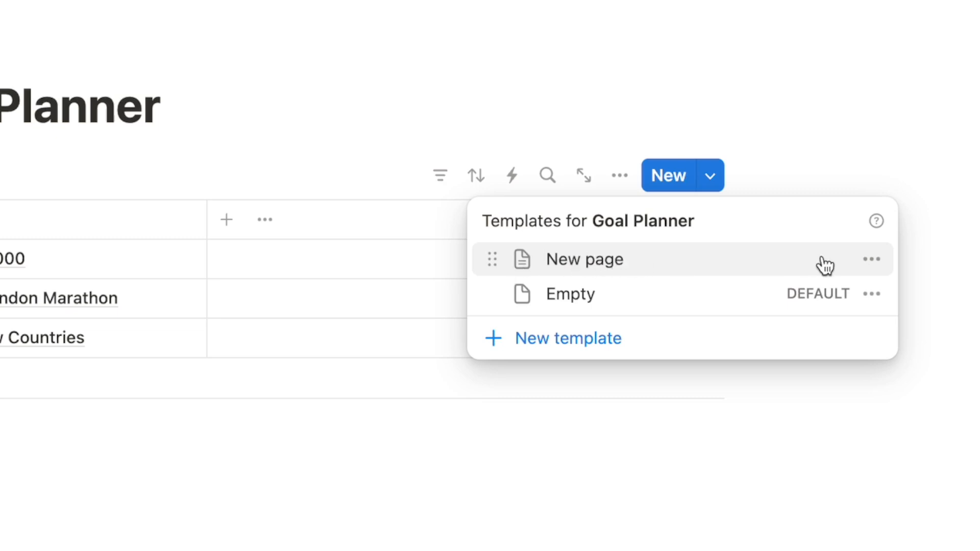
left_click(870, 260)
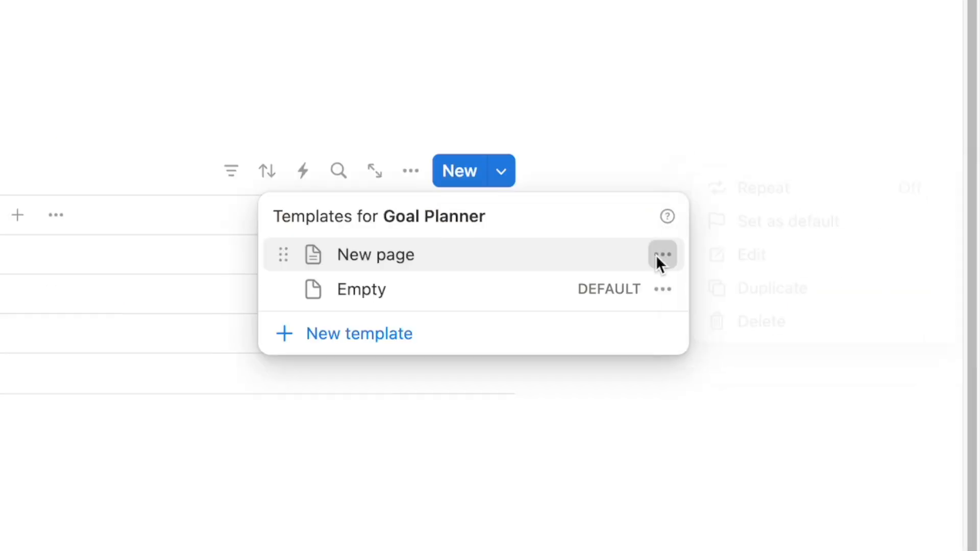
left_click(757, 218)
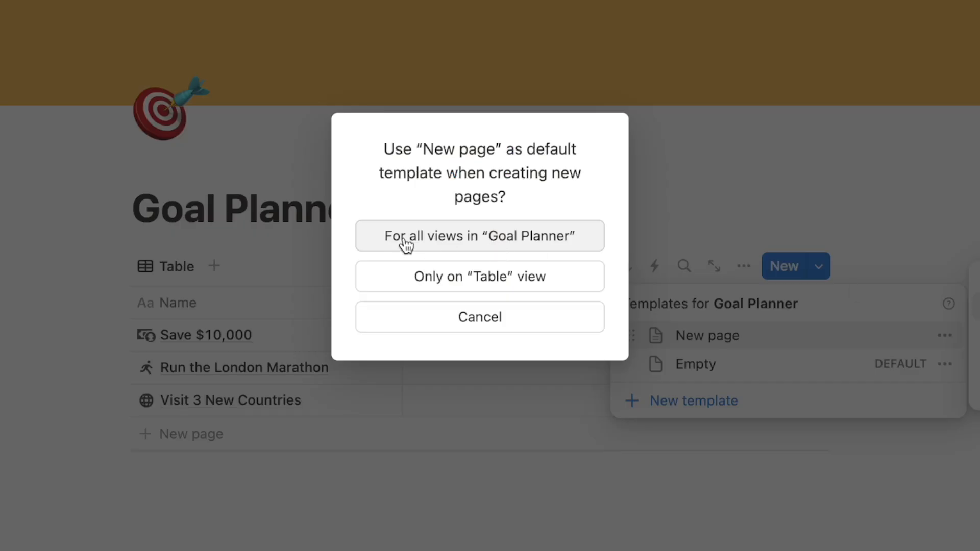
left_click(161, 142)
left_click(543, 234)
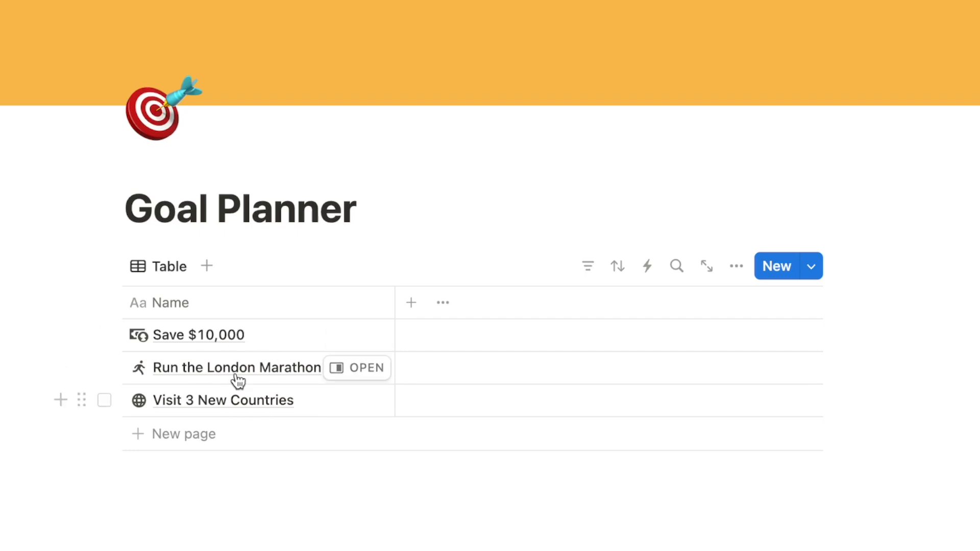
- Apply the New page template to the goals Save $10,000, Run the London Marathon and Visit 3 New Countries
left_click(330, 335)
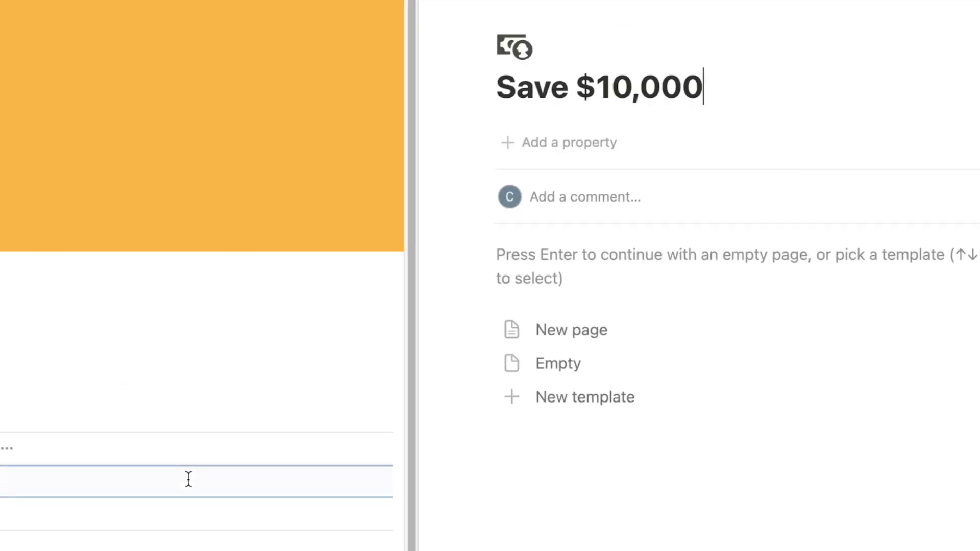
left_click(562, 334)
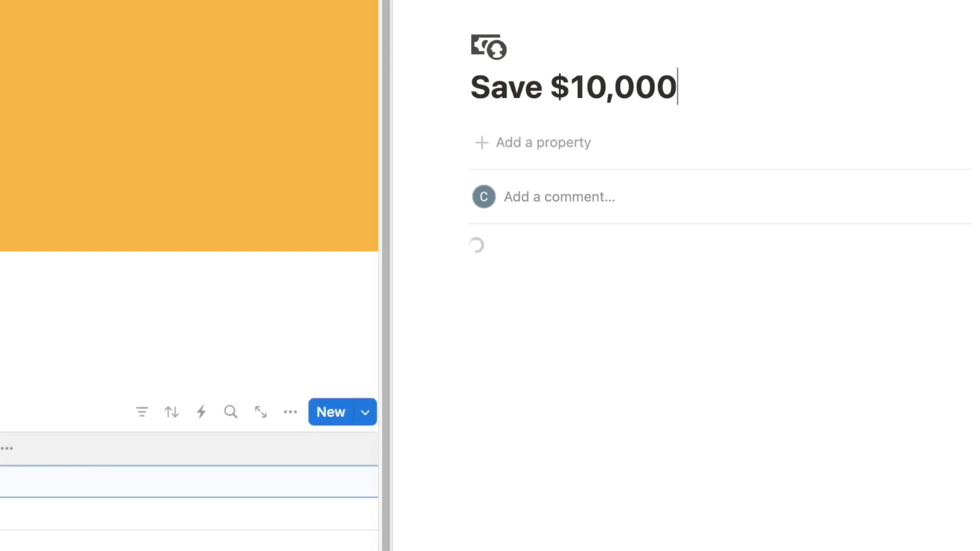
left_click(2, 514)
left_click(564, 336)
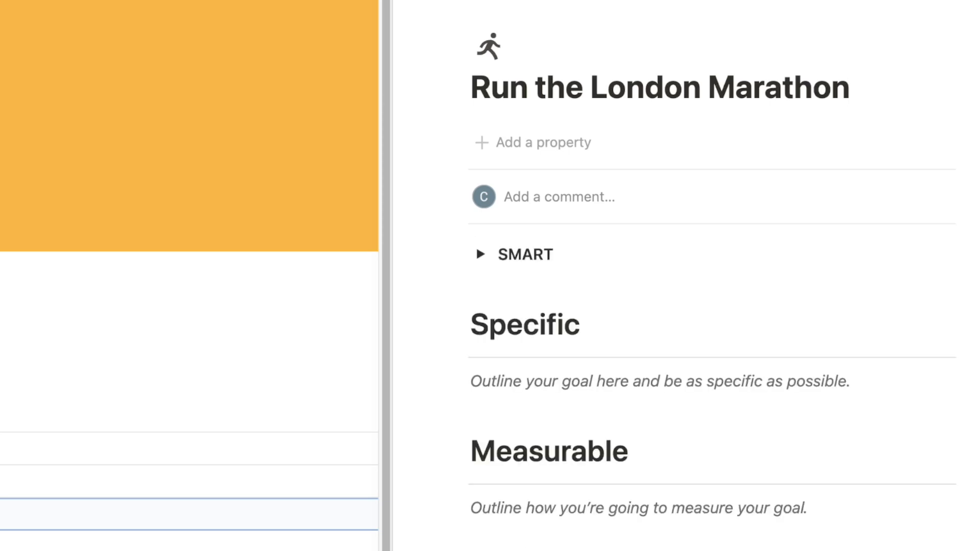
left_click(2, 545)
left_click(580, 330)
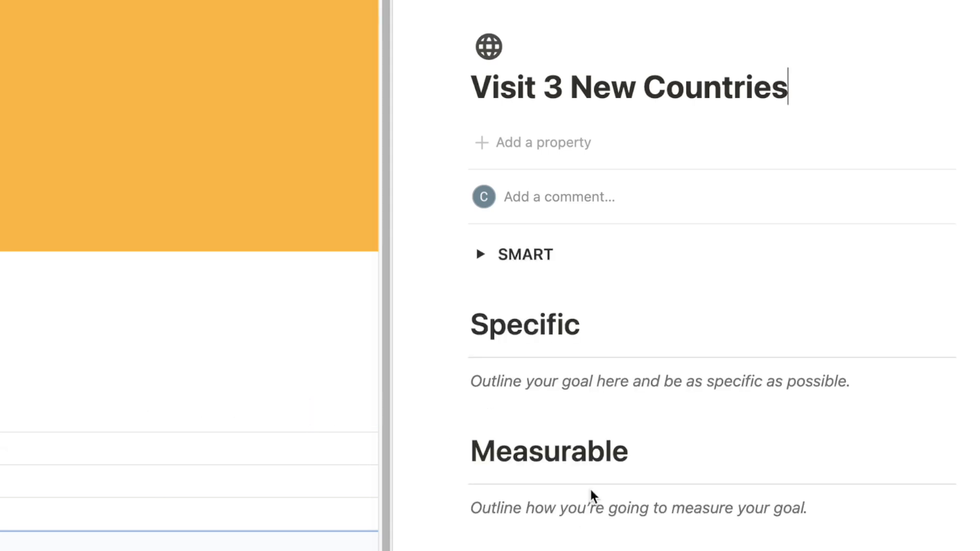
key("Escape")
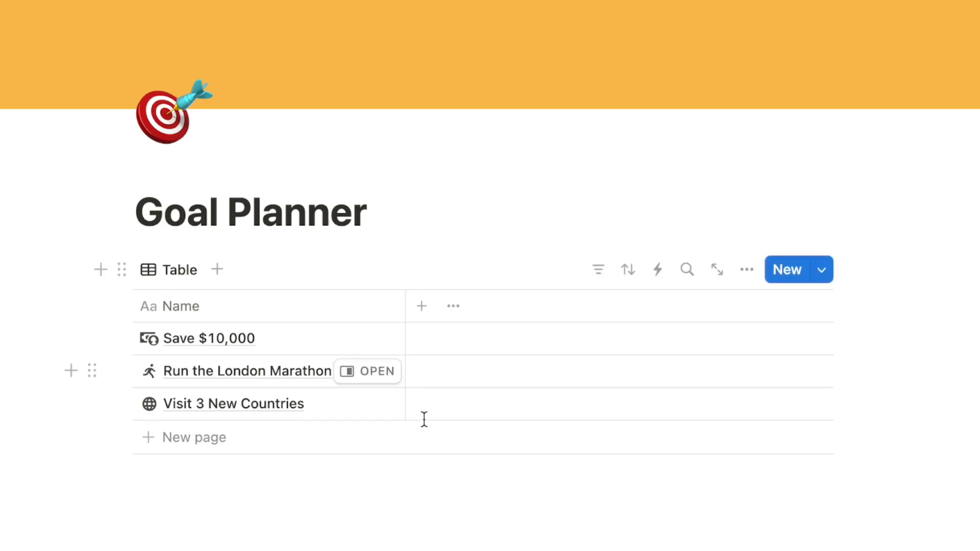
- Add a Date property named "Deadline" to the Goal Planner table
left_click(423, 310)
type("date")
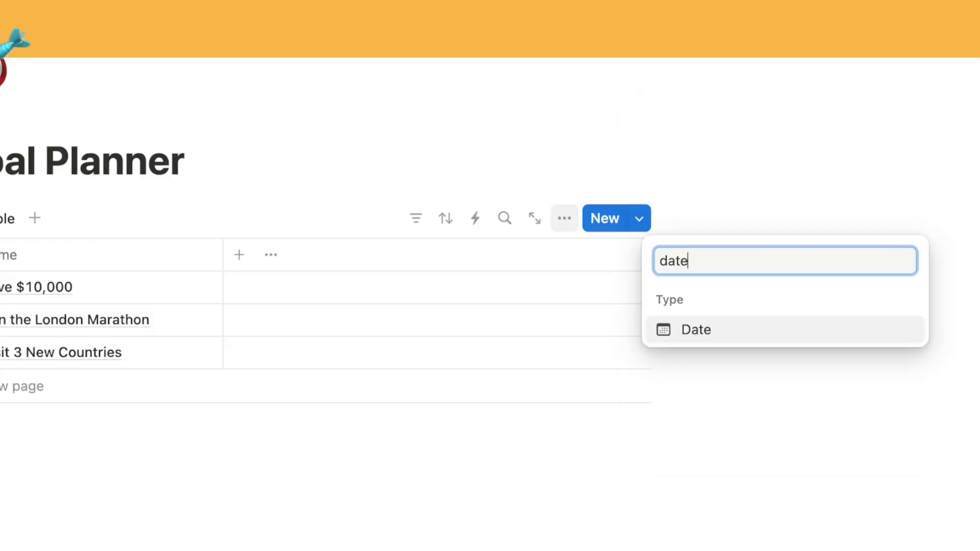
left_click(703, 336)
type("Deadline")
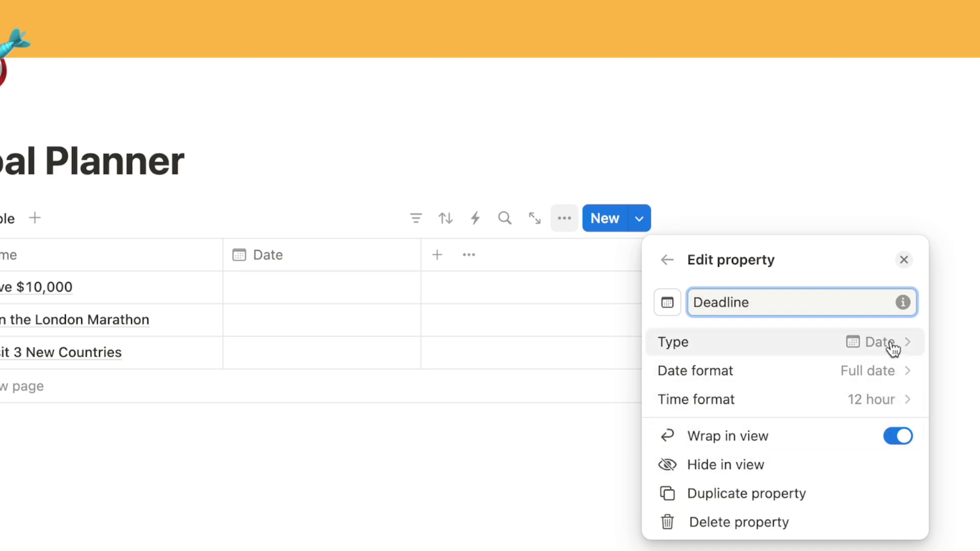
left_click(813, 212)
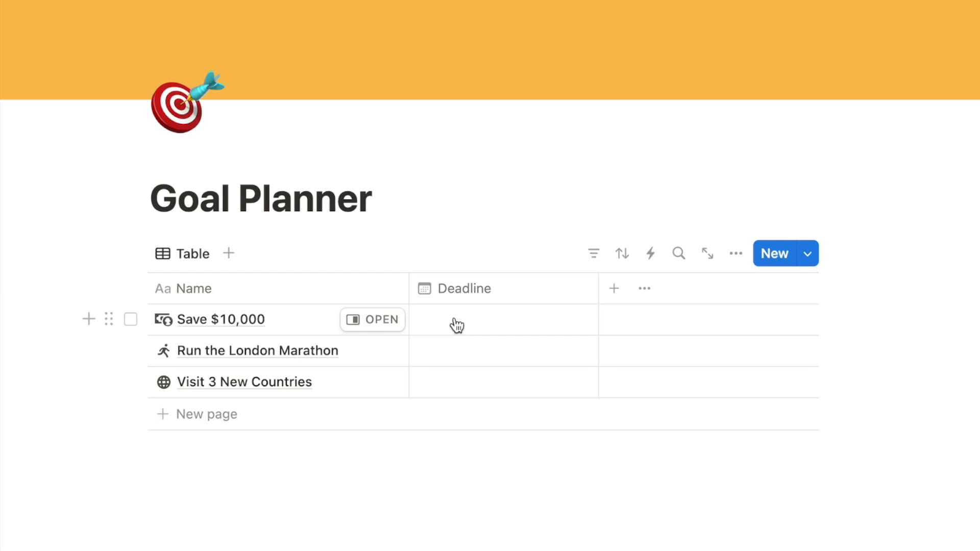
- Set the deadline of the Save $10,000 goal to December 31, 2025
left_click(457, 325)
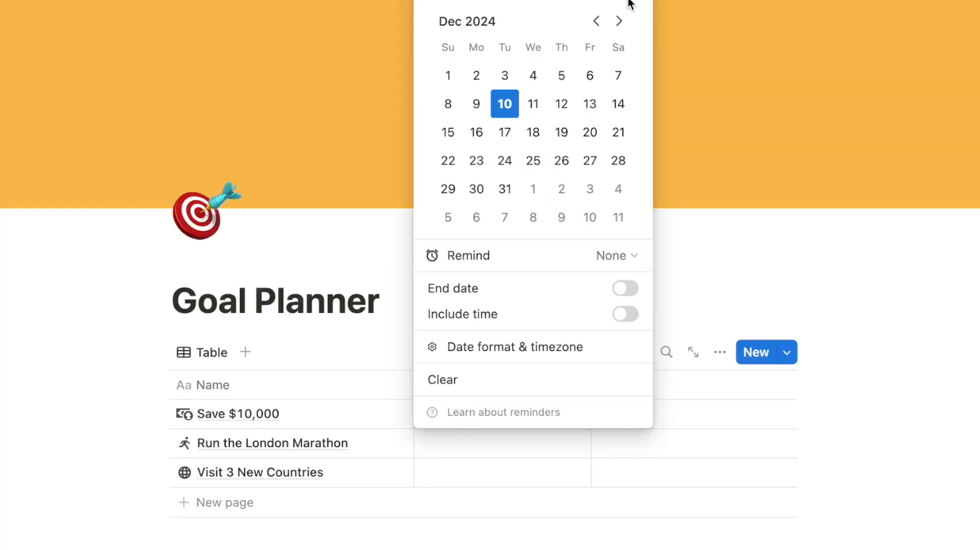
left_click(619, 21)
left_click(620, 21)
left_click(620, 21)
left_click(620, 21)
left_click(619, 21)
left_click(619, 21)
left_click(620, 20)
left_click(619, 21)
left_click(619, 21)
left_click(620, 21)
left_click(619, 21)
left_click(619, 21)
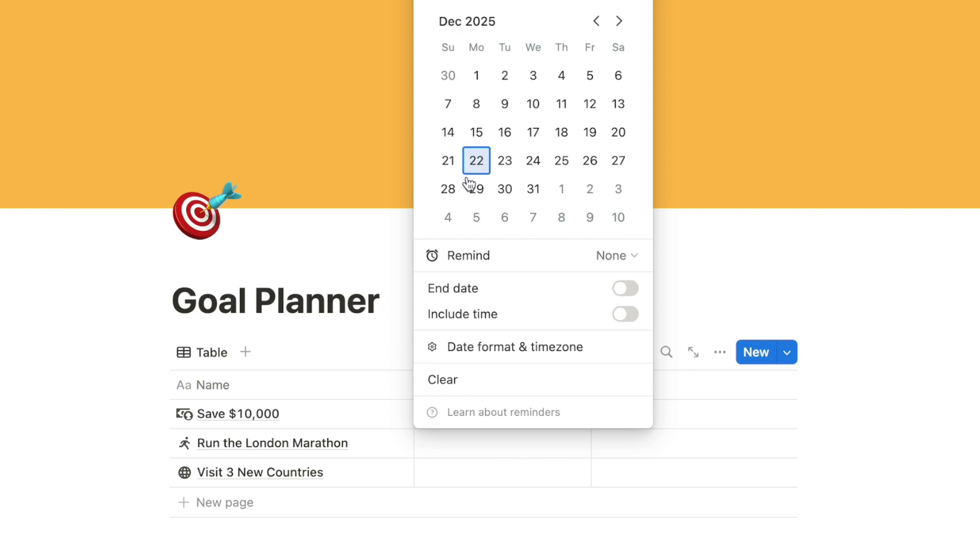
left_click(542, 190)
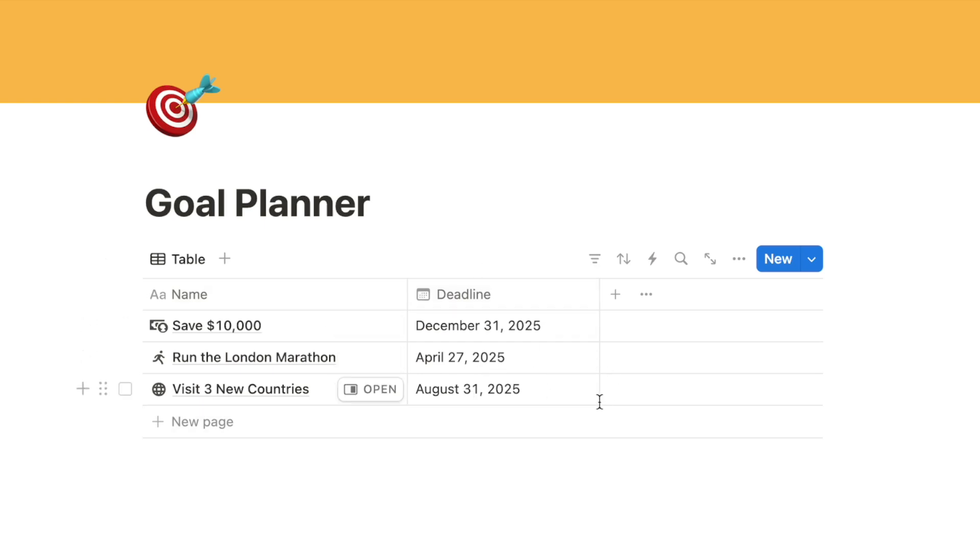
- Narrow the Deadline column to fit its dates and open the Save $10,000 goal page
left_click_drag(602, 302, 566, 307)
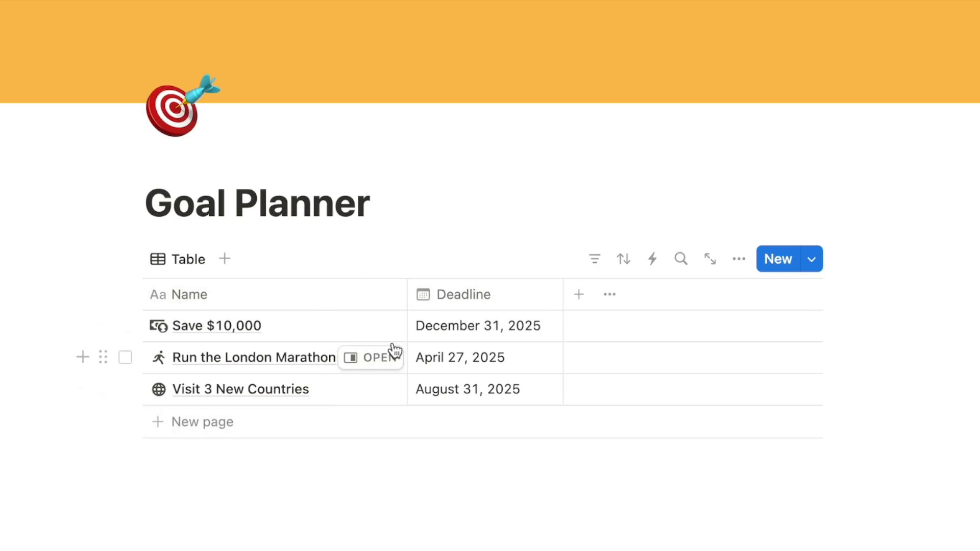
left_click(383, 329)
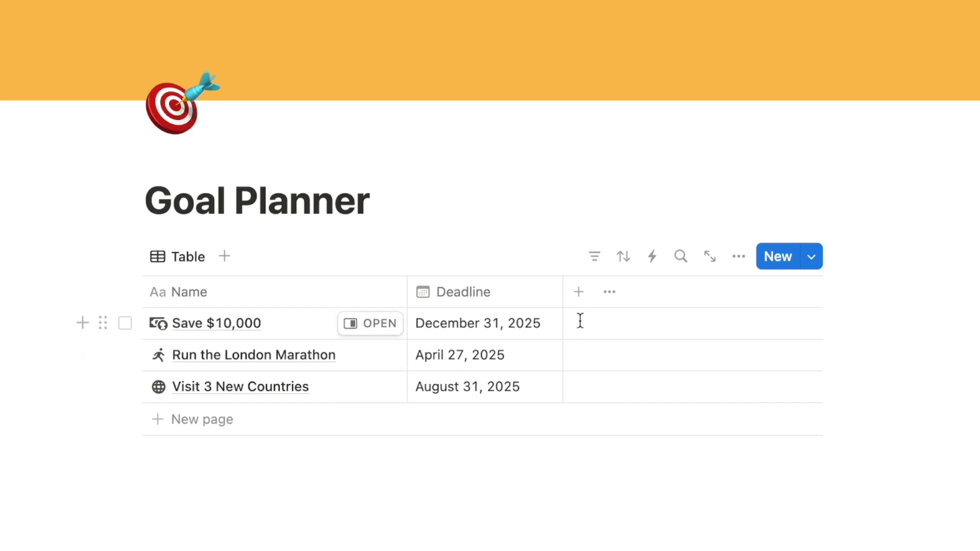
- Add a Number property named "Current" after the Deadline column and narrow its column to fit the heading
left_click(580, 292)
type("num")
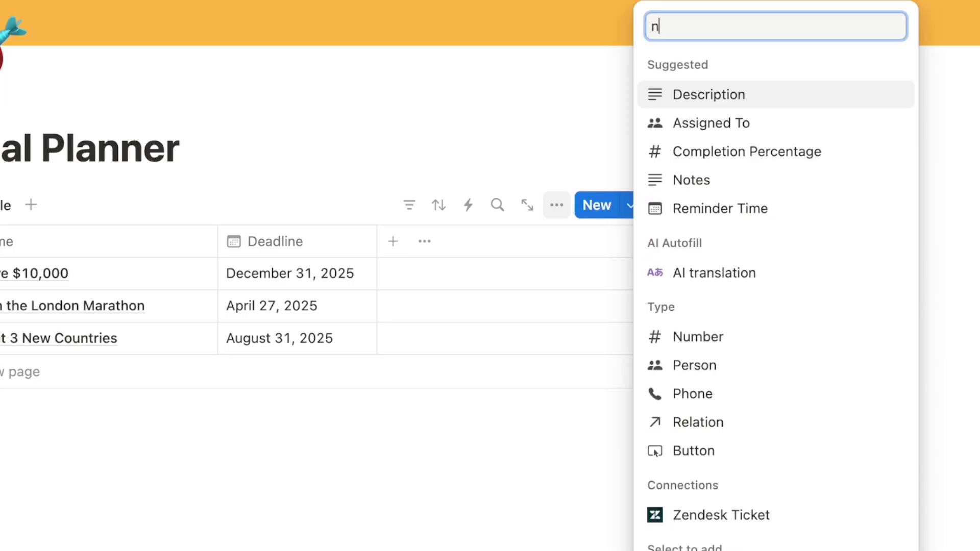
type("b")
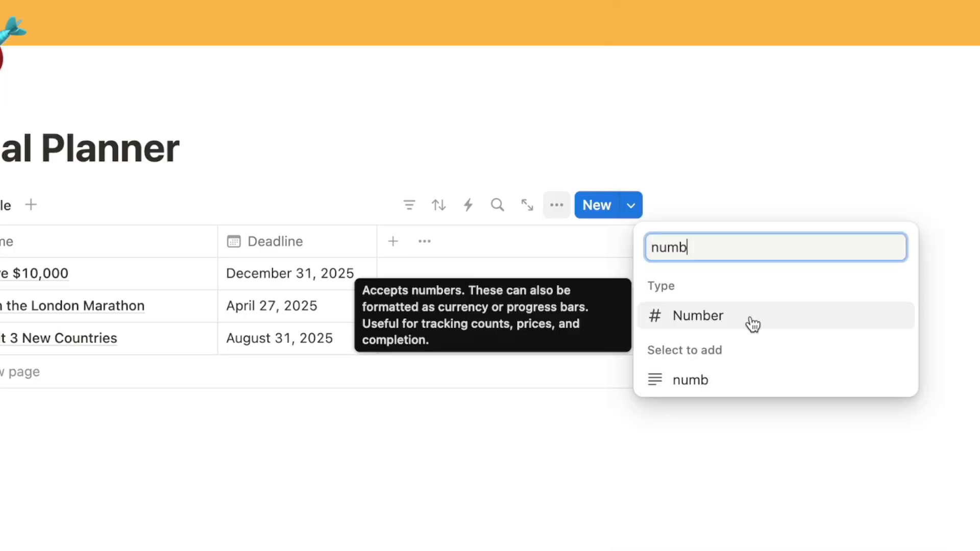
left_click(751, 319)
type("Cur")
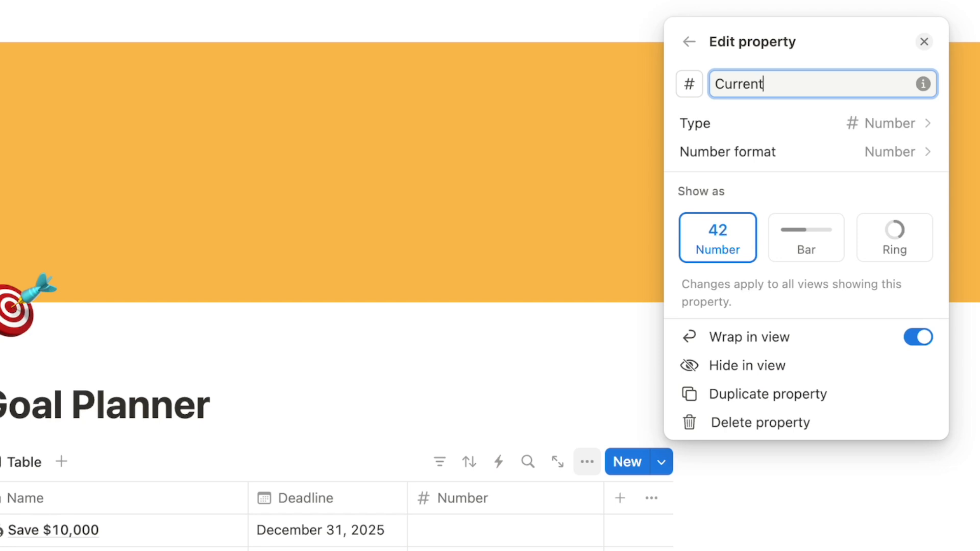
type("rent")
key("Escape")
left_click_drag(604, 512, 499, 515)
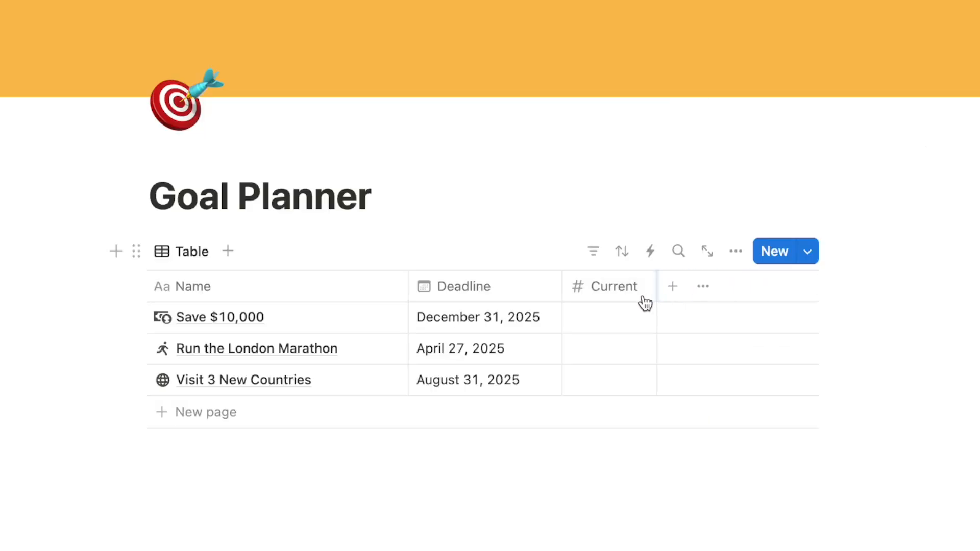
- Add another Number property named "Goal" after the Current column
left_click(673, 286)
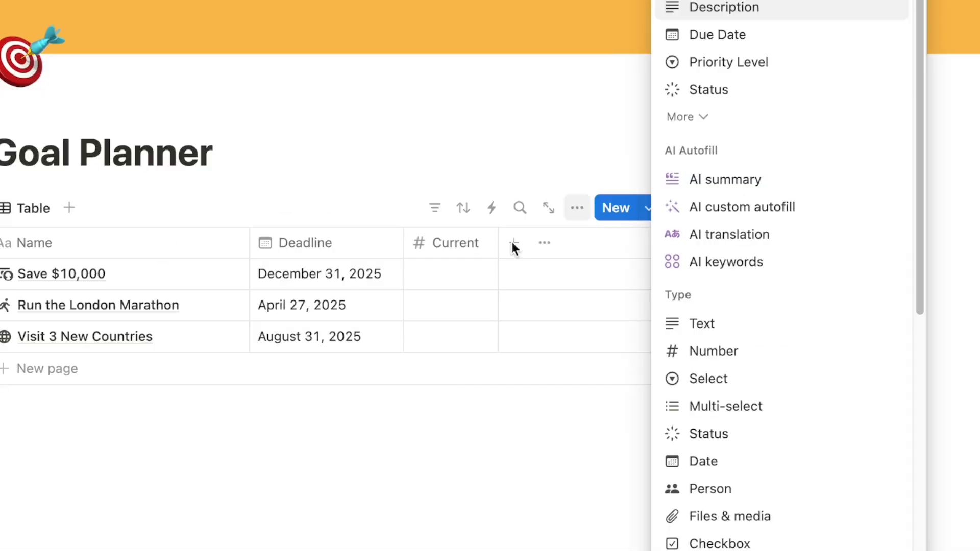
type("numb")
left_click(691, 318)
type("Goa")
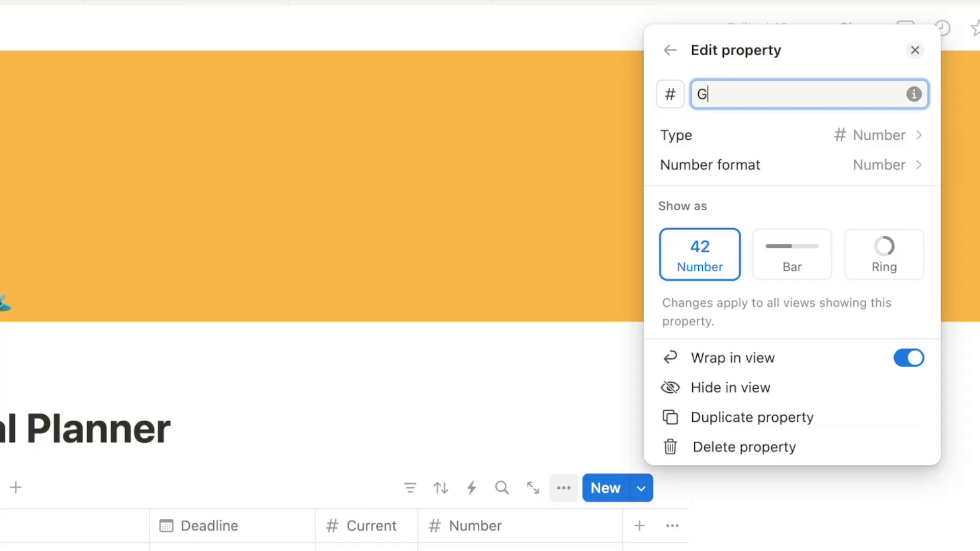
type("l")
key("Escape")
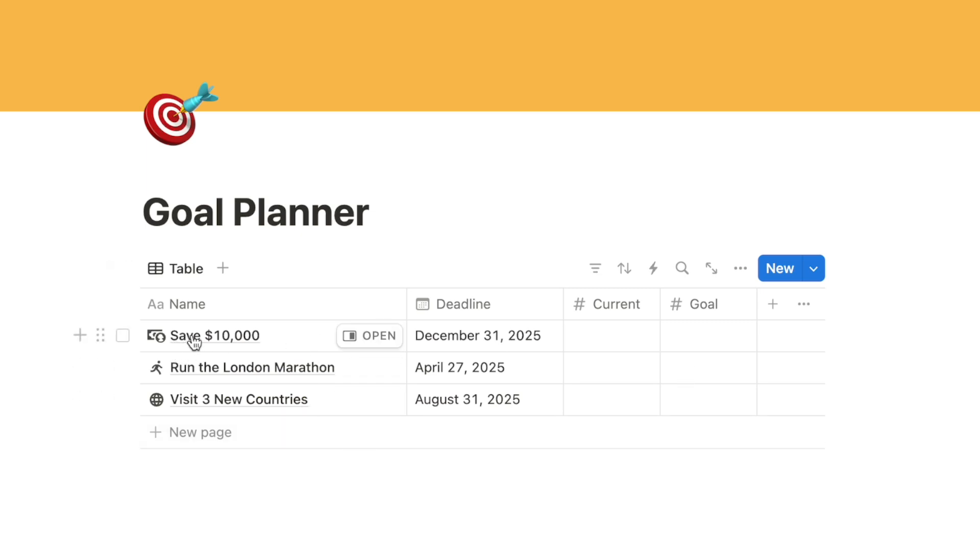
- For the Save $10,000 goal, enter 10000 as the Goal value and 2500 as the Current value
left_click(686, 337)
type("1000")
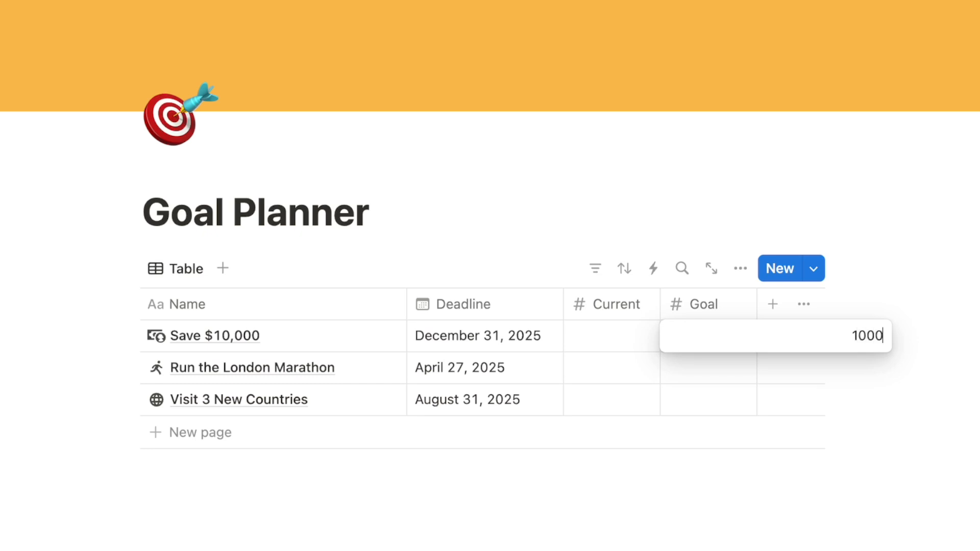
type("0")
key("Return")
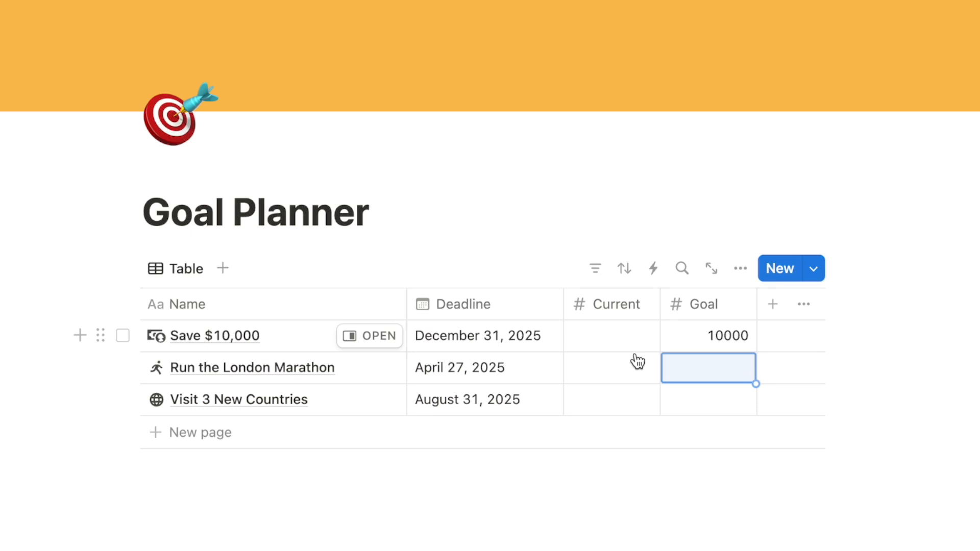
left_click(619, 339)
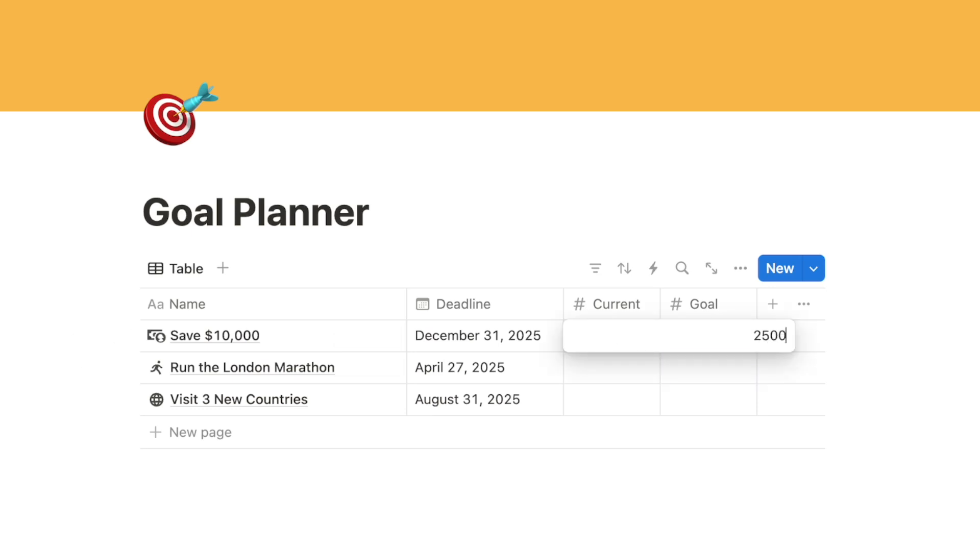
key("Return")
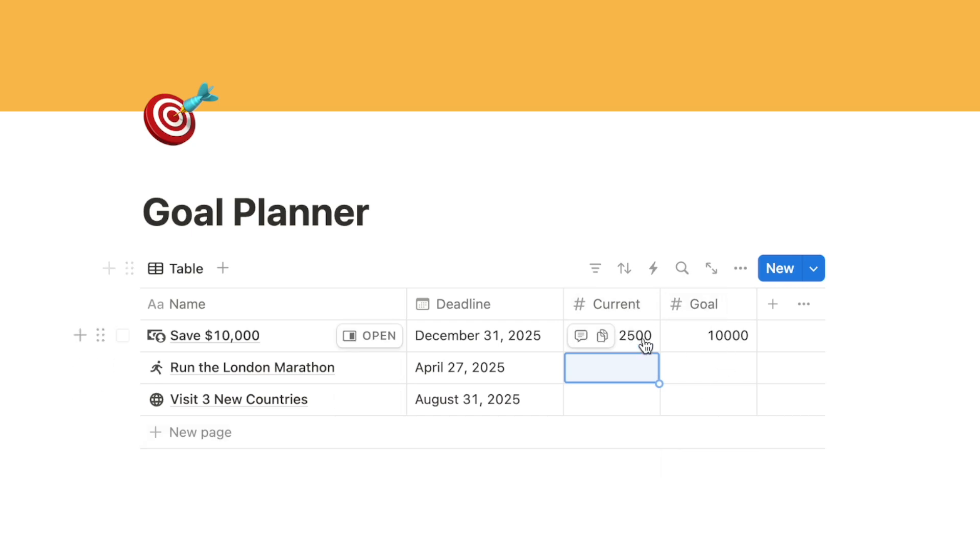
- Set the number format of the Current property to Number with commas
left_click(628, 311)
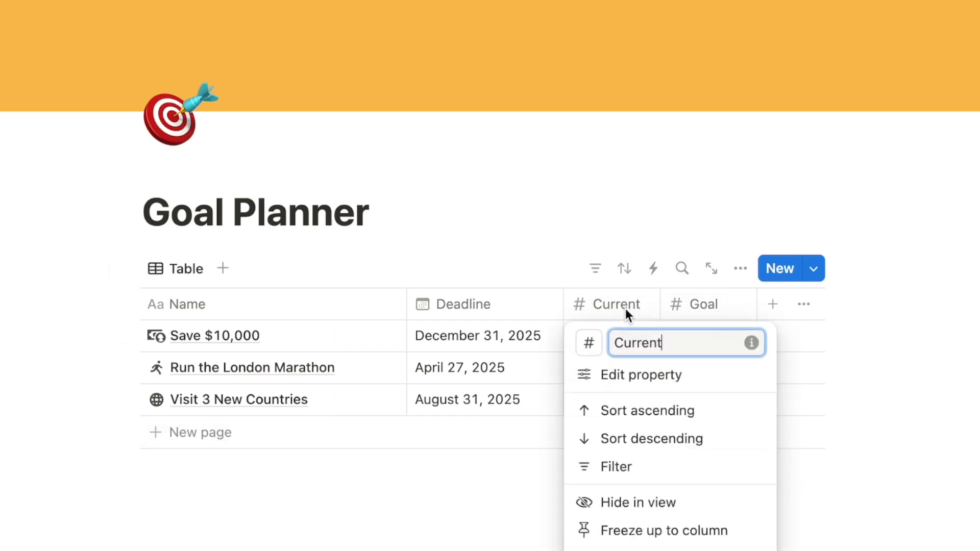
left_click(634, 374)
left_click(719, 157)
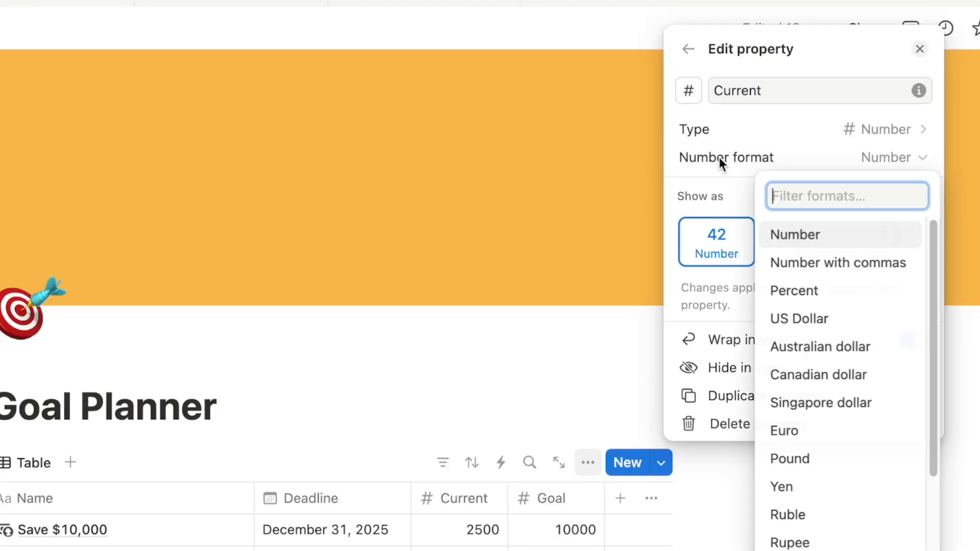
left_click(792, 267)
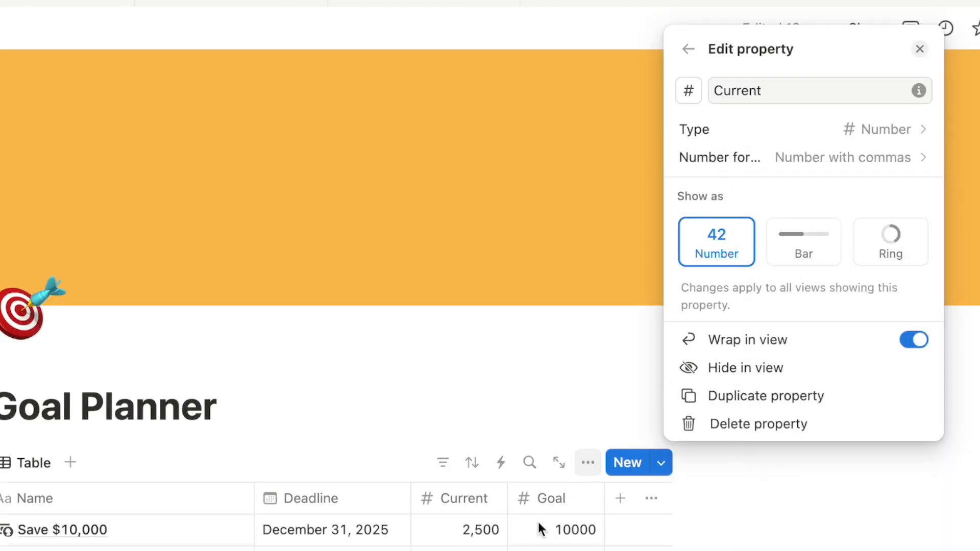
left_click(541, 527)
- Change the Goal property's number format to Number with commas and return to the table
left_click(708, 306)
left_click(736, 366)
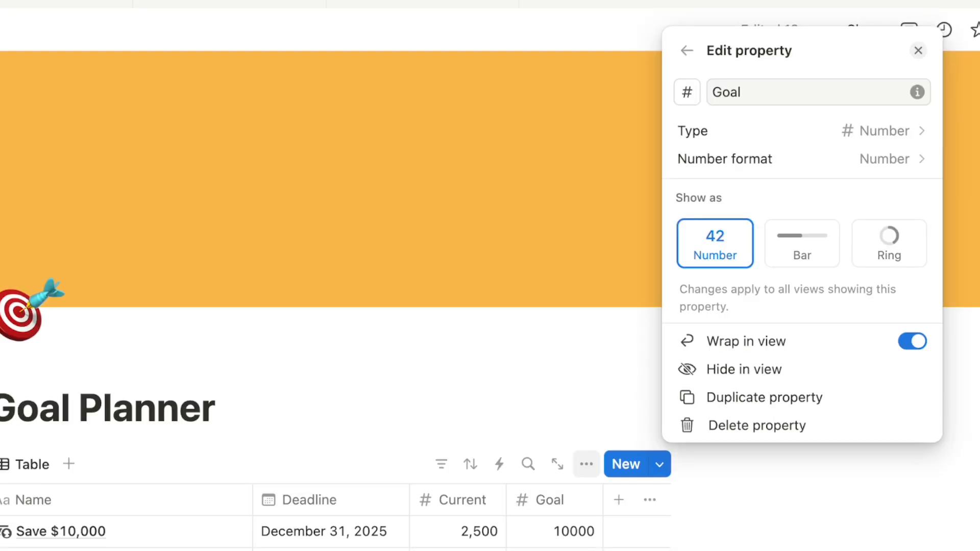
left_click(866, 170)
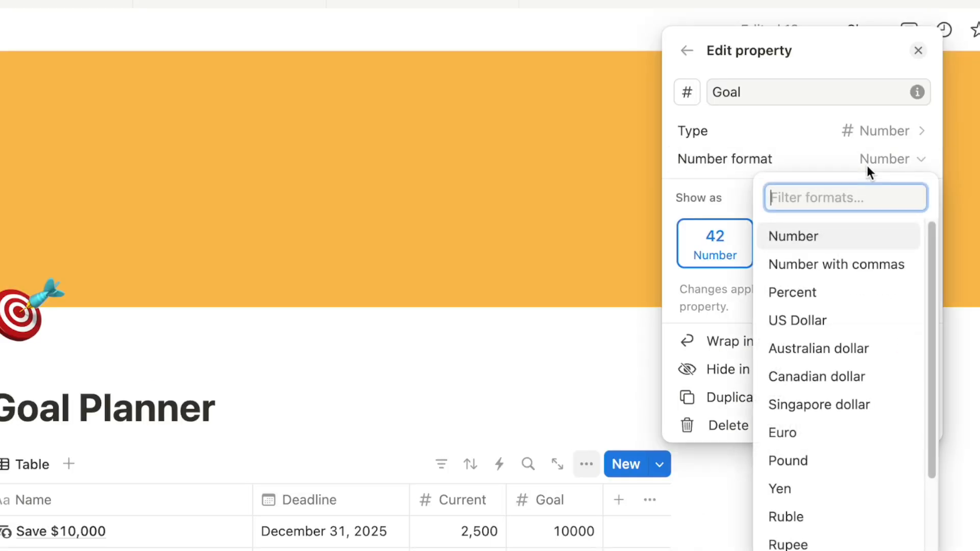
left_click(815, 265)
left_click(737, 545)
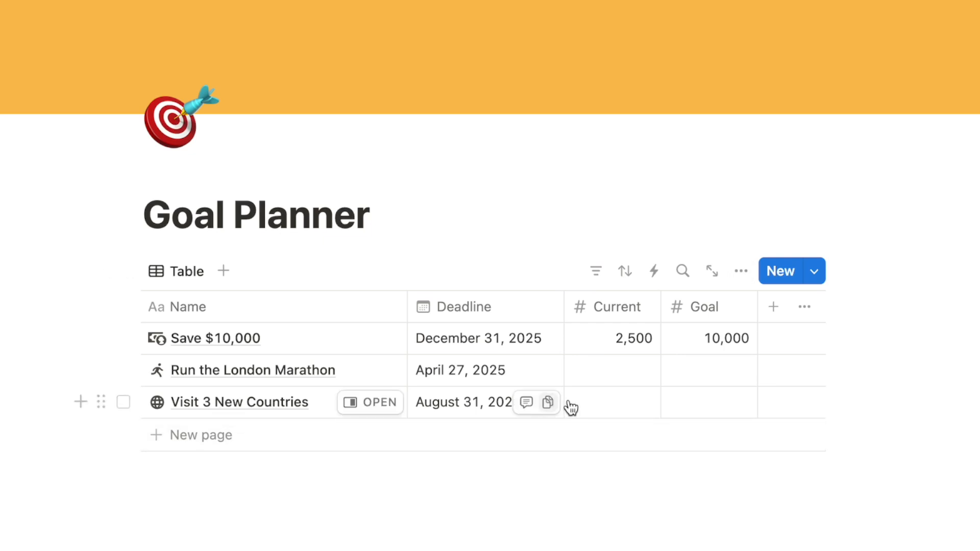
- For the Visit 3 New Countries goal, enter 3 as the Goal value and 1 as the Current value
left_click(700, 404)
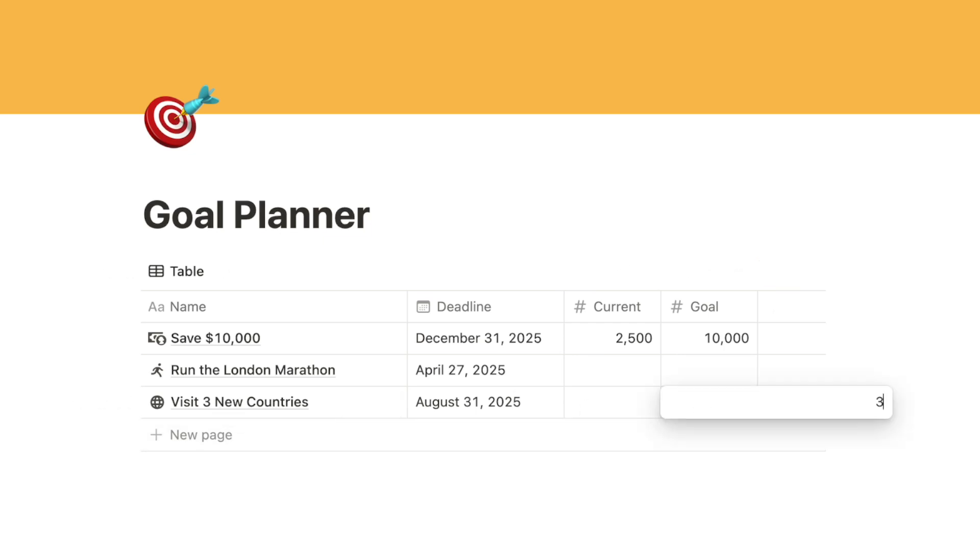
key("Return")
left_click(602, 404)
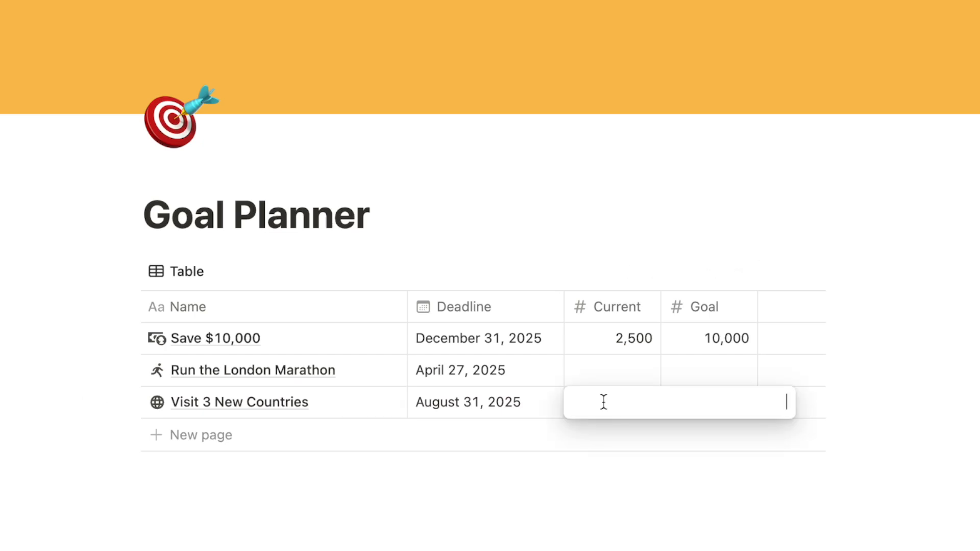
key("Return")
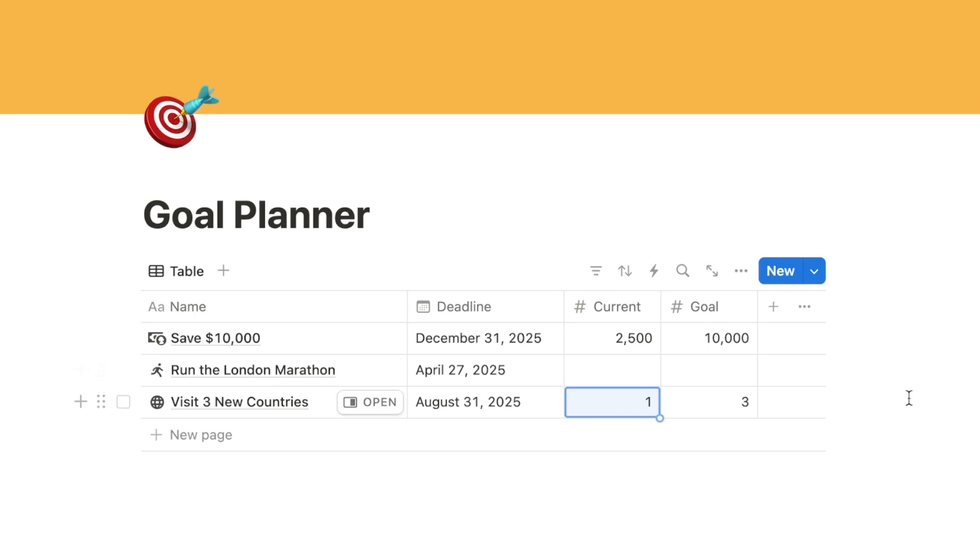
left_click(959, 401)
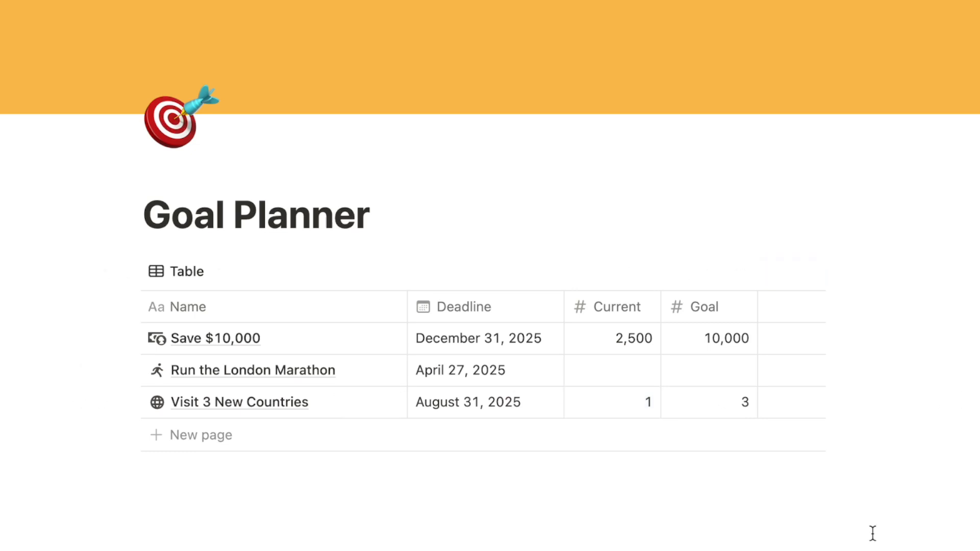
- For the Run the London Marathon goal, enter 1 as the Goal value and 0 as the Current value
left_click(710, 380)
type("1")
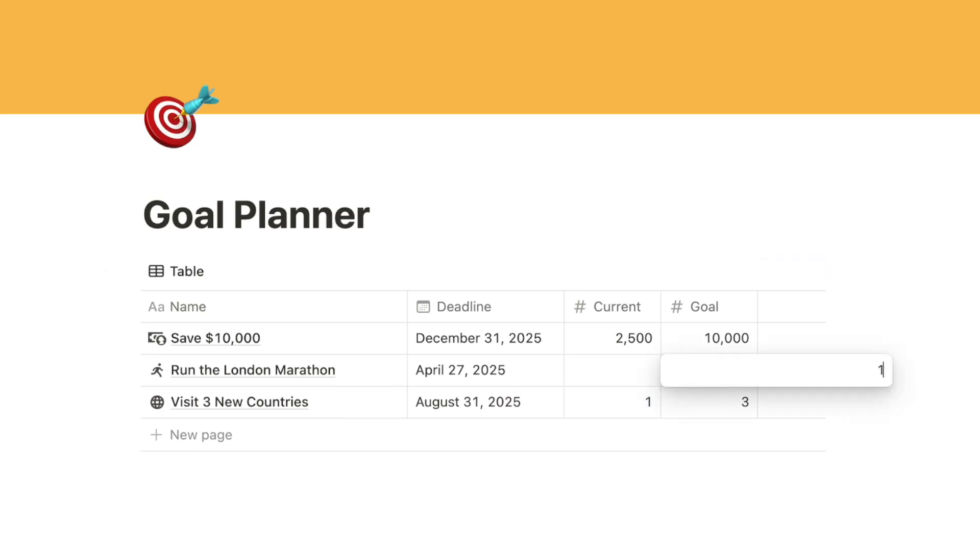
key("Return")
left_click(593, 372)
type("0")
key("Return")
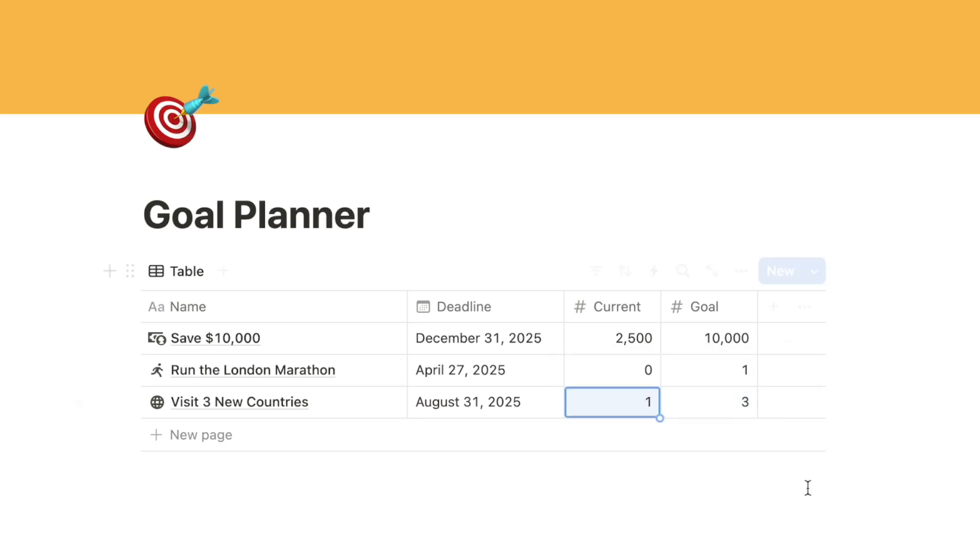
left_click(874, 446)
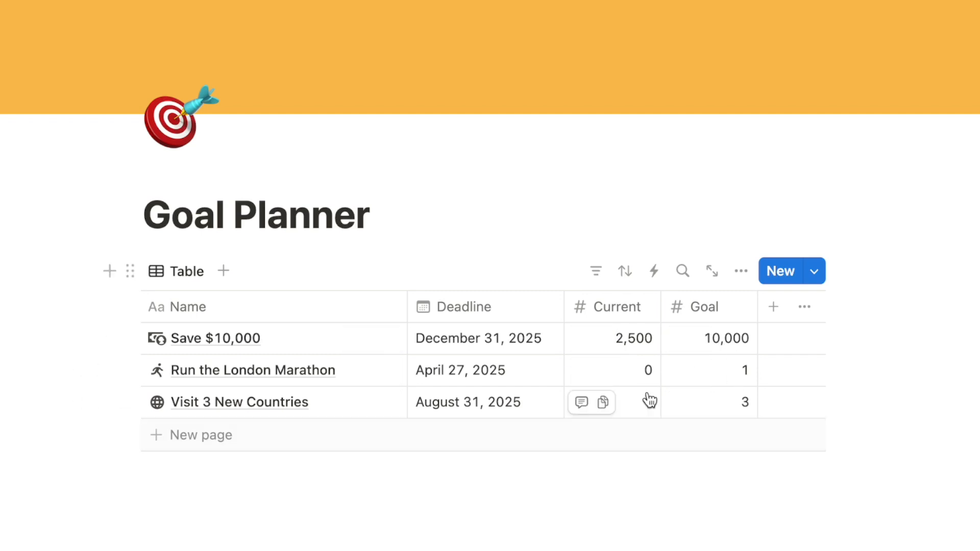
- Narrow the Name column to fit the goal titles and add a Formula property named "Progress Bar" after the Goal column
left_click_drag(408, 310, 351, 309)
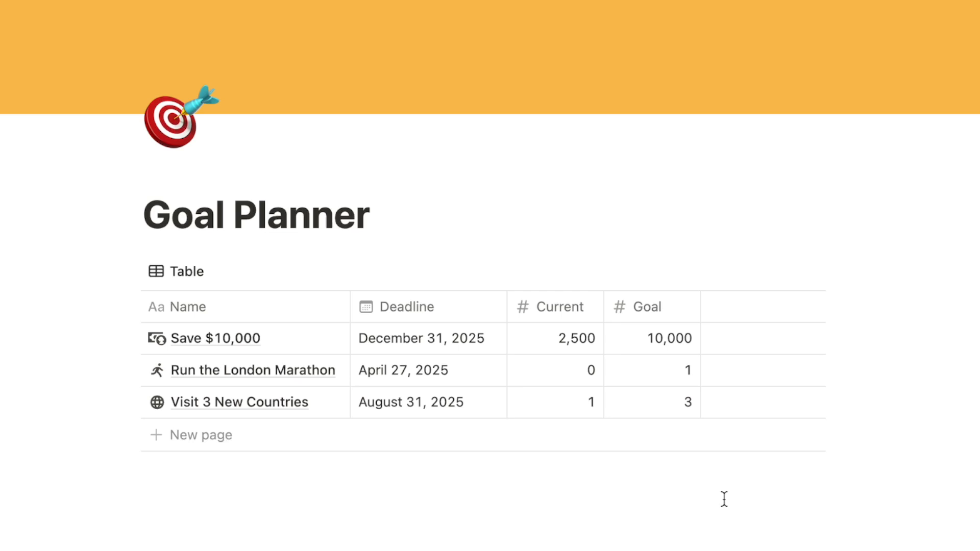
left_click(717, 308)
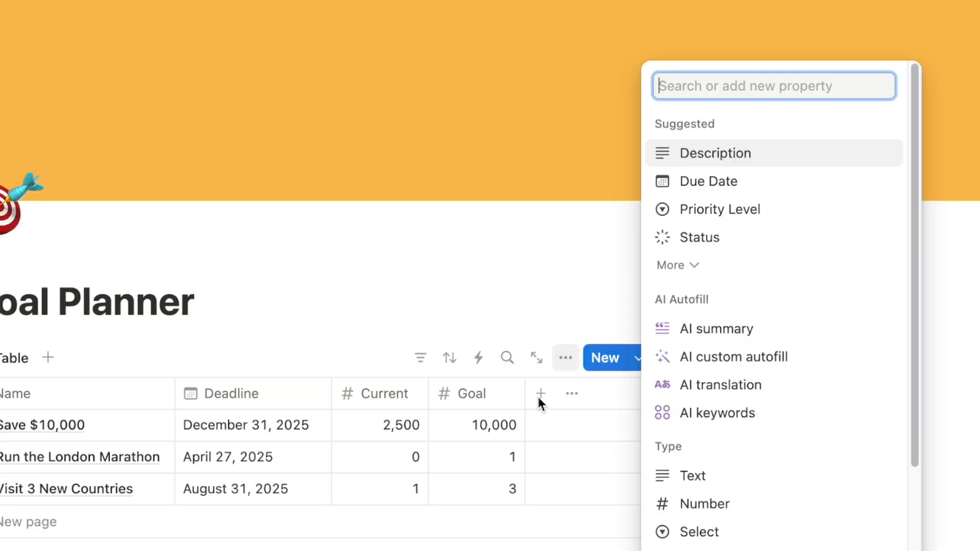
type("for")
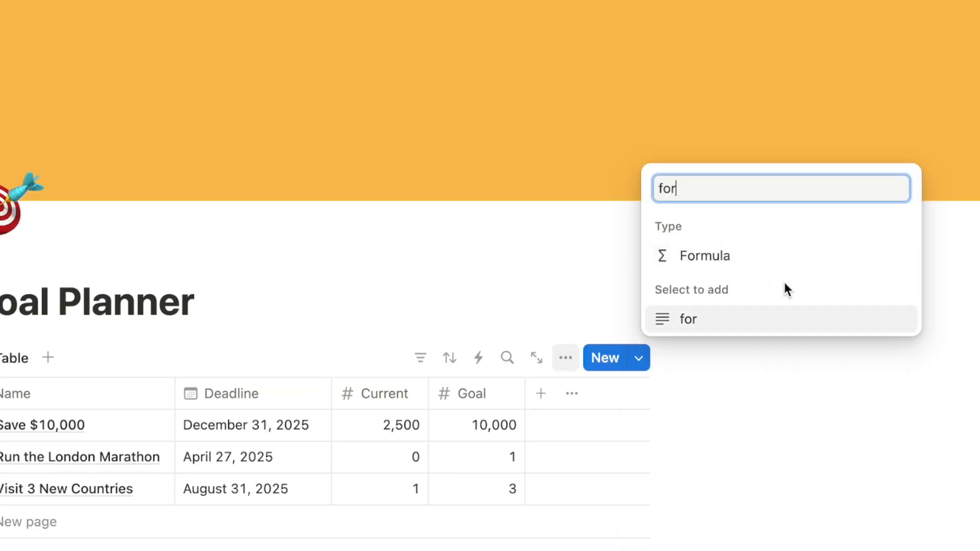
left_click(749, 266)
type("Progre")
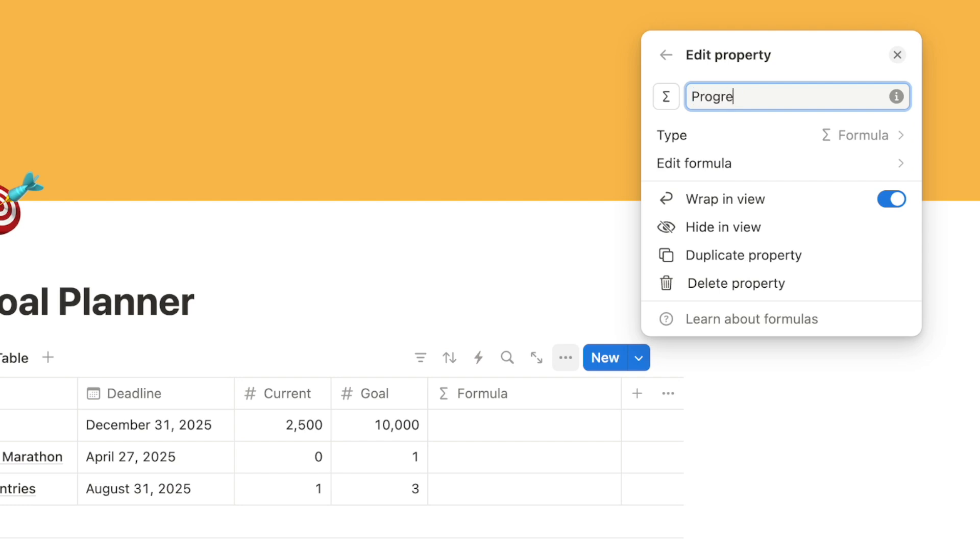
type("ss Bar")
- Save the Progress Bar formula as Current/Goal and set its number format to Percent
left_click(705, 164)
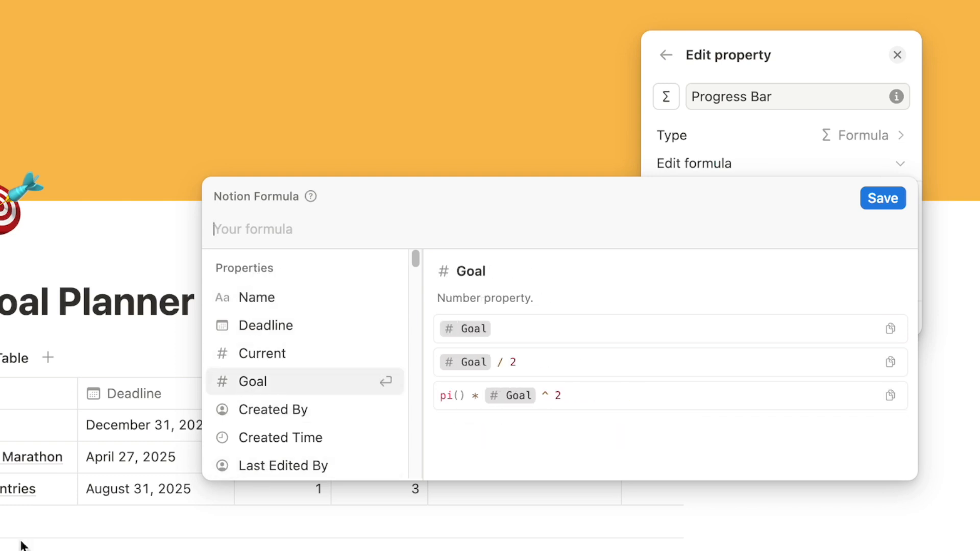
left_click(287, 358)
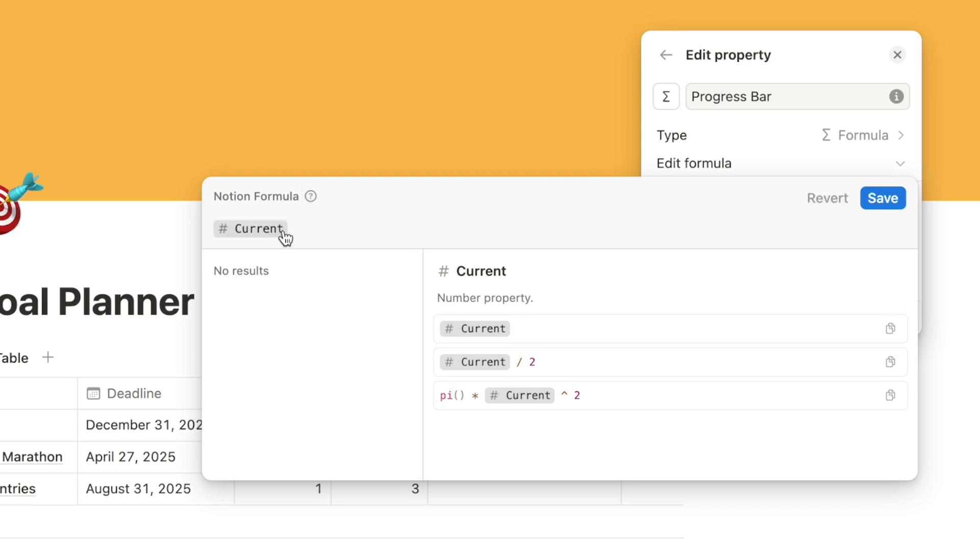
type("/")
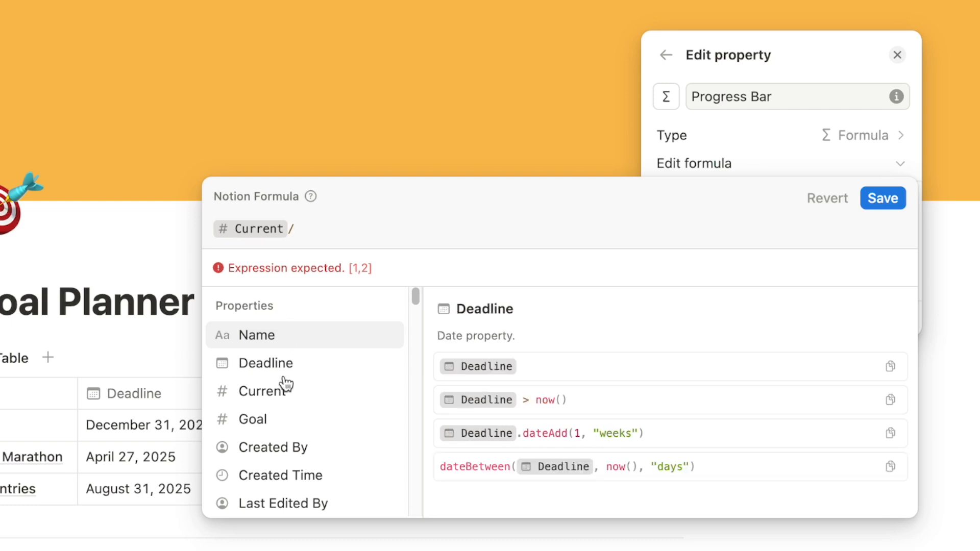
left_click(287, 424)
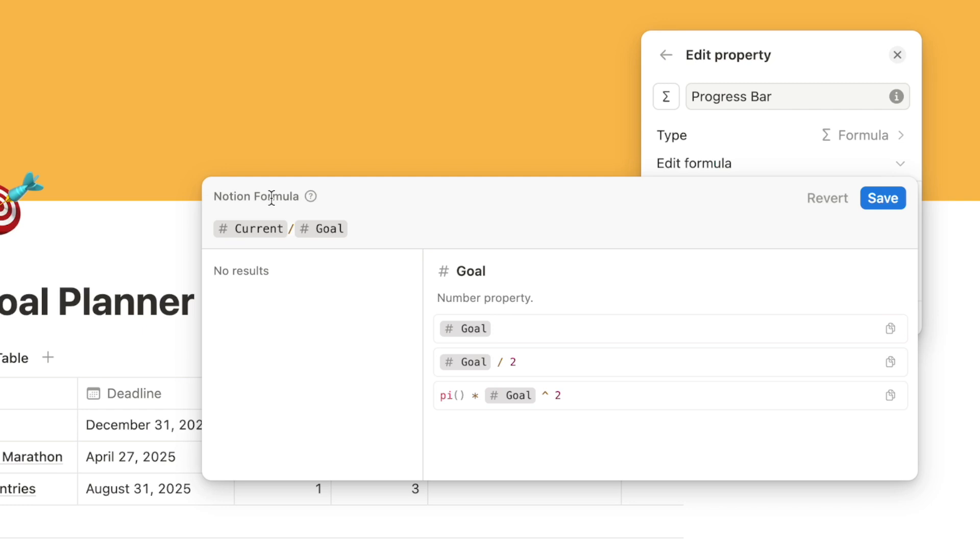
left_click(886, 202)
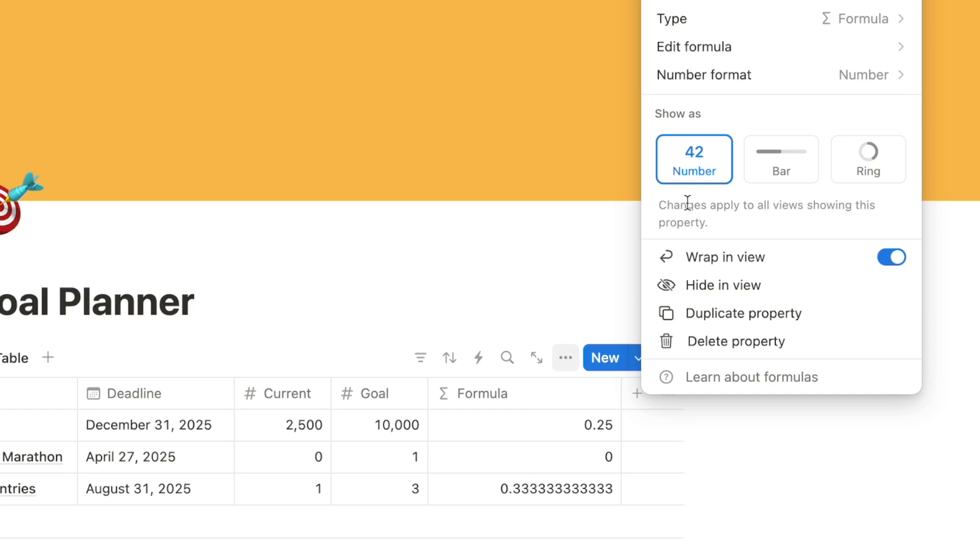
left_click(726, 81)
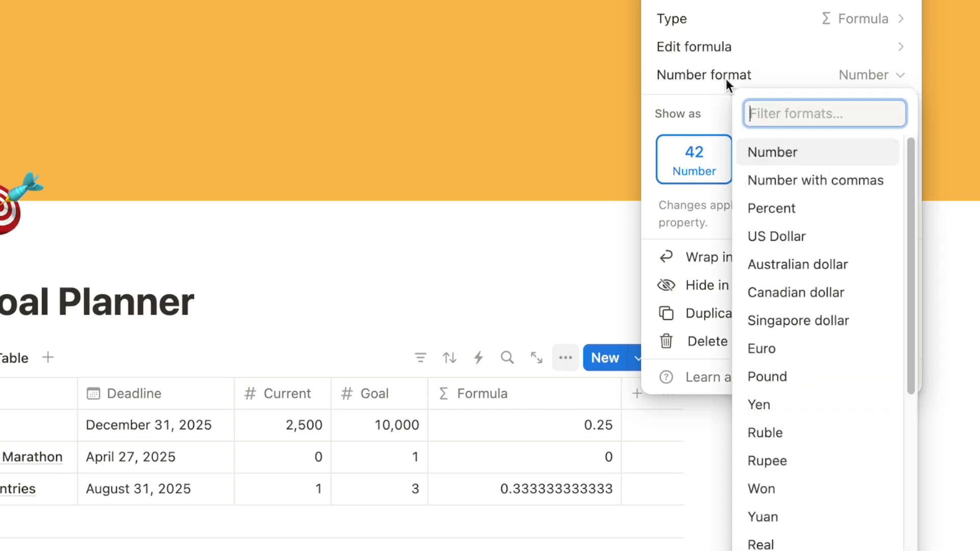
left_click(772, 209)
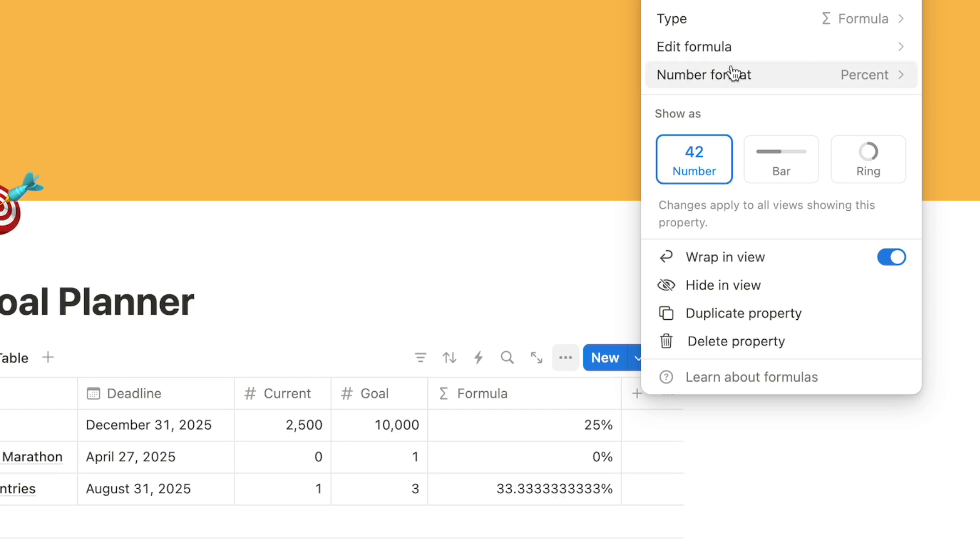
- In the Progress Bar formula, enclose Current/Goal in parentheses and multiply it by 1000
left_click(728, 47)
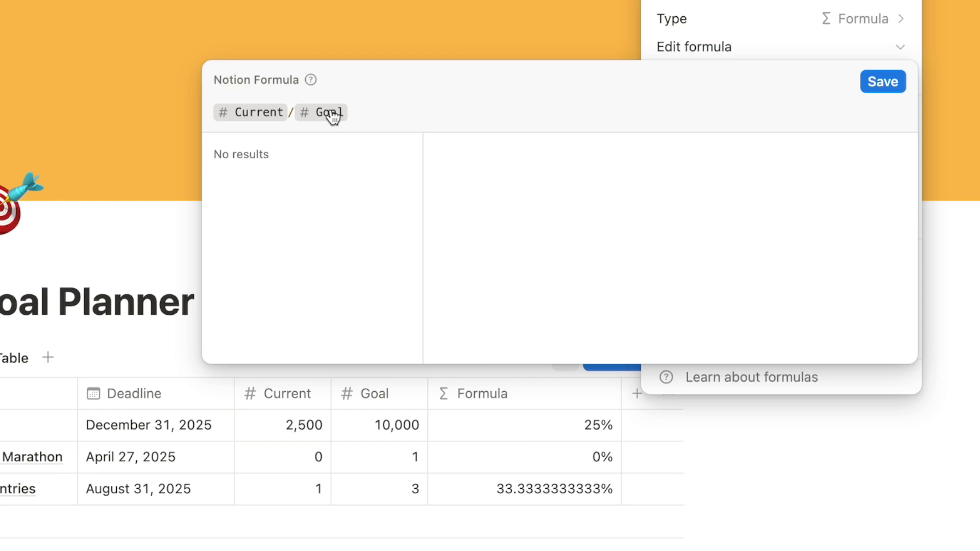
type(")")
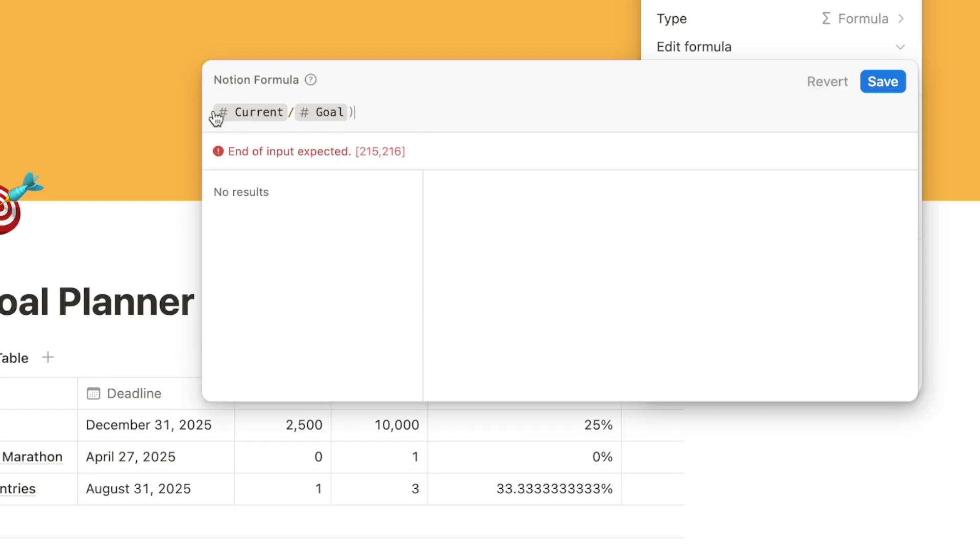
left_click(211, 113)
type("(")
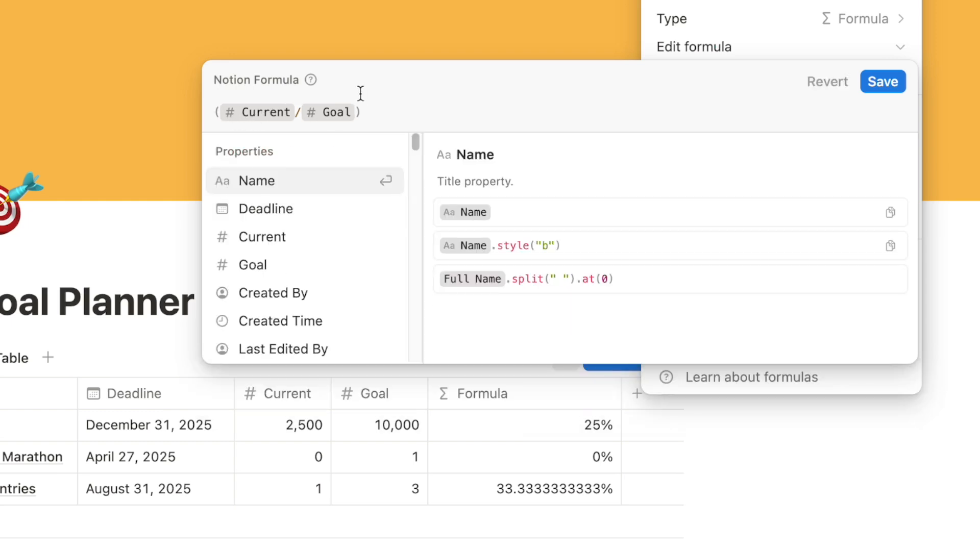
left_click(374, 110)
type("*")
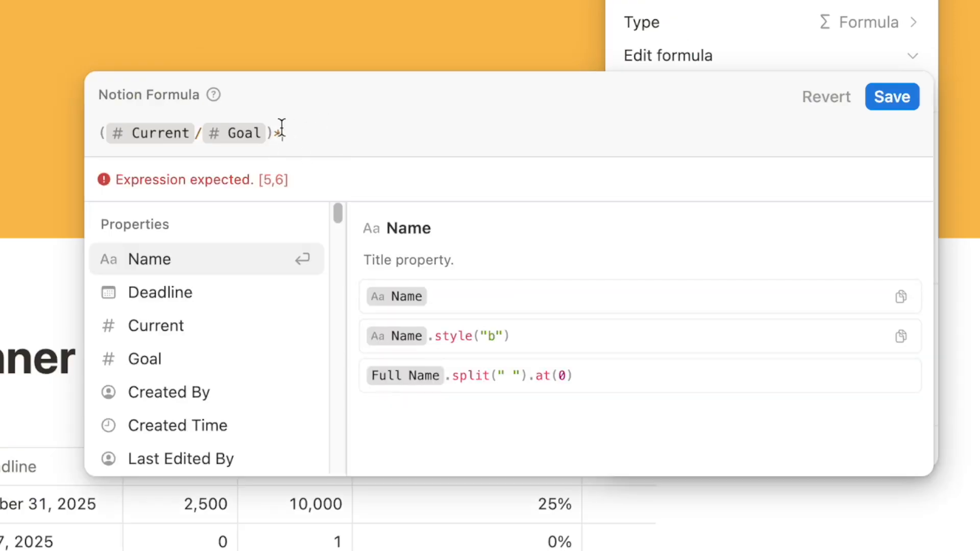
type("1000")
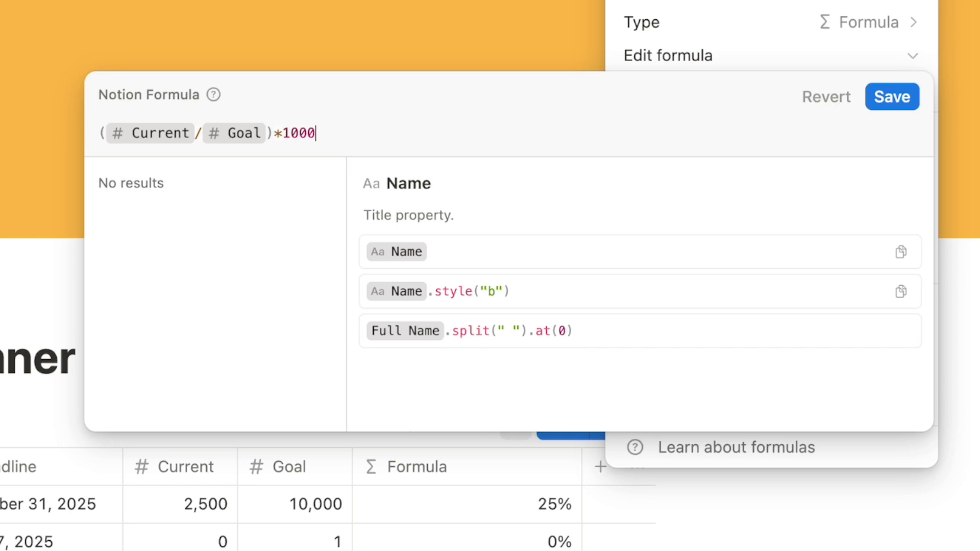
- Wrap the Progress Bar expression in round(), divide the result by 1000, and save the formula
left_click(101, 134)
type("round")
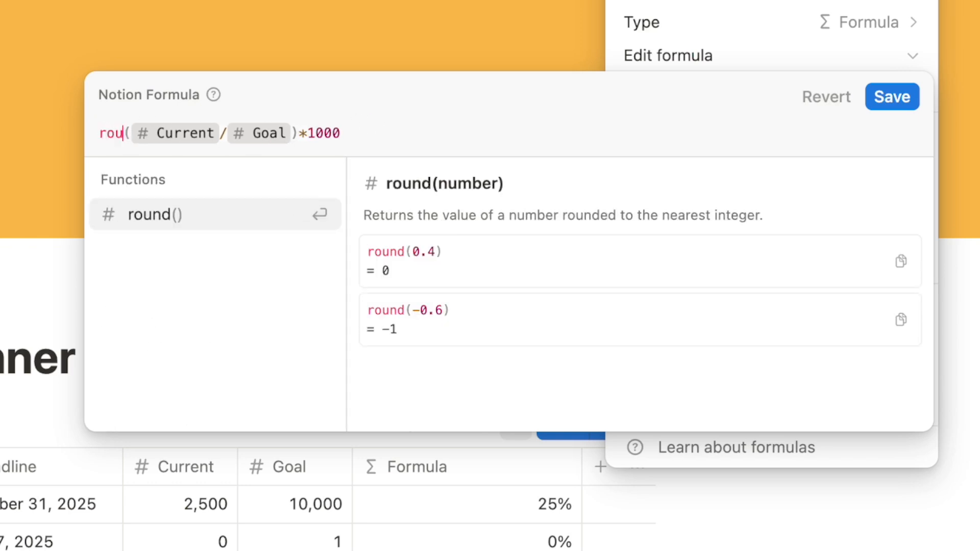
type("(")
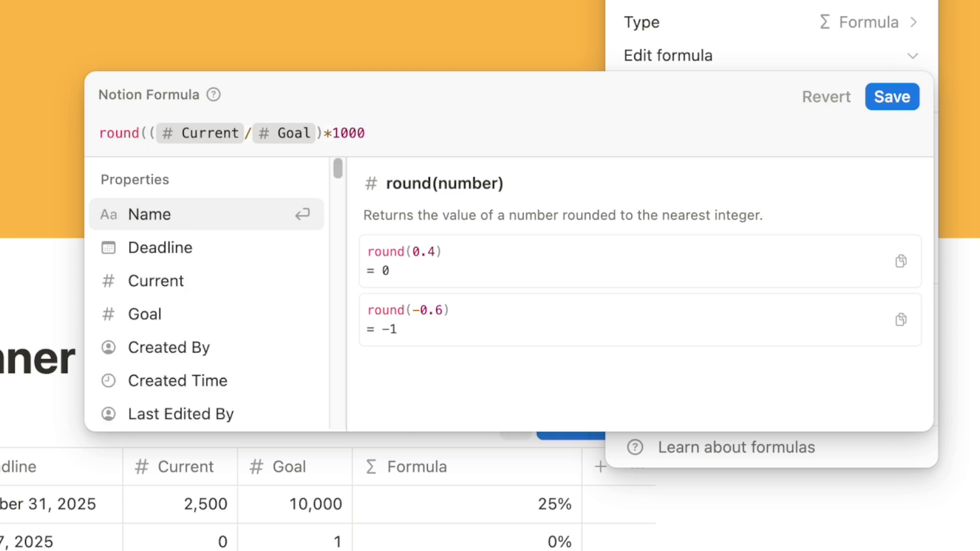
left_click(389, 131)
type(")")
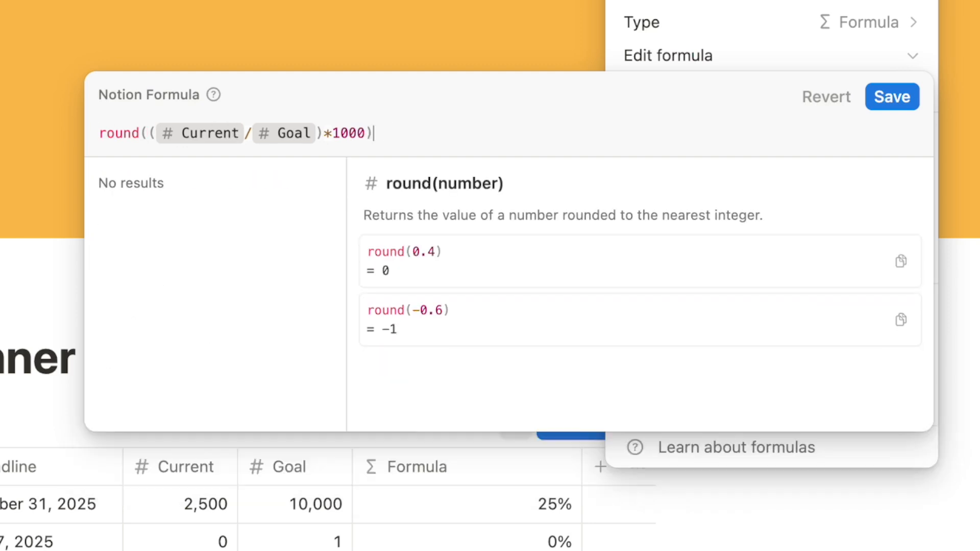
type("/1000")
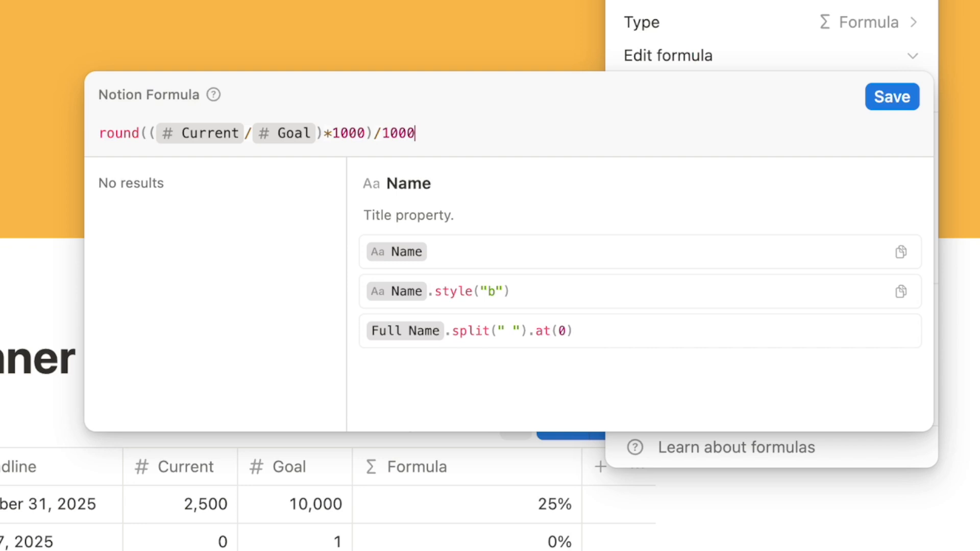
left_click(881, 102)
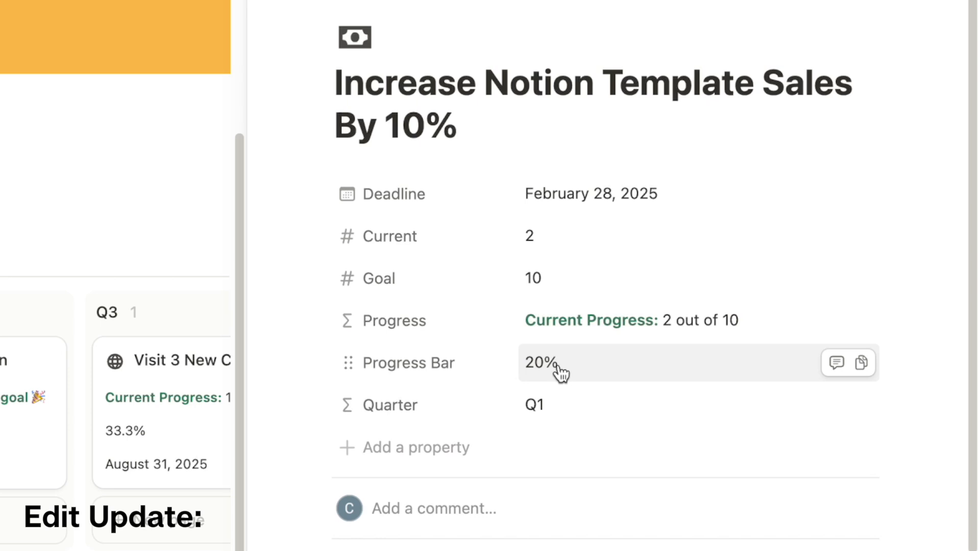
- On the Increase Notion Template Sales By 10% page, set the Progress Bar property to show as a Bar
left_click(456, 367)
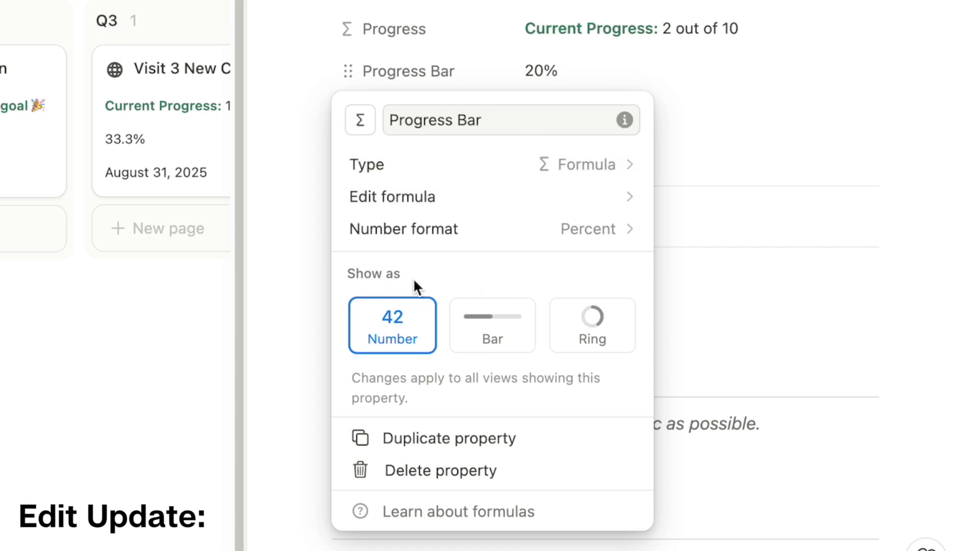
left_click(488, 326)
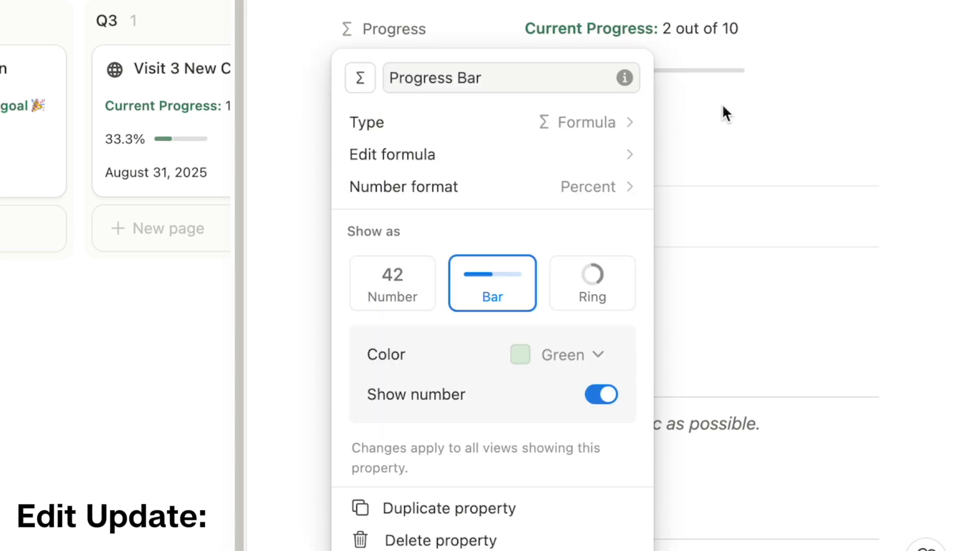
left_click(736, 66)
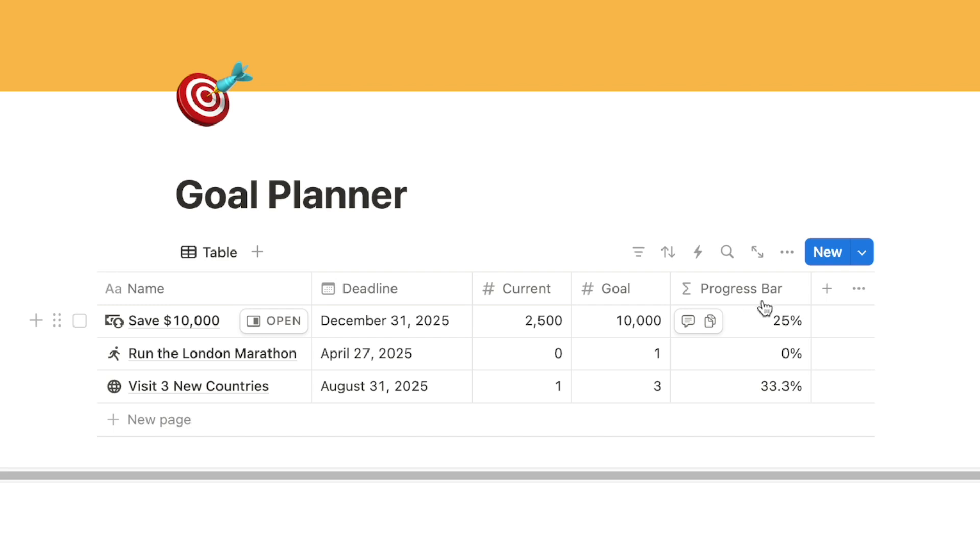
- Add a Formula property named "Progress" after the Progress Bar column in the Goal Planner table and open its formula for editing
left_click(828, 296)
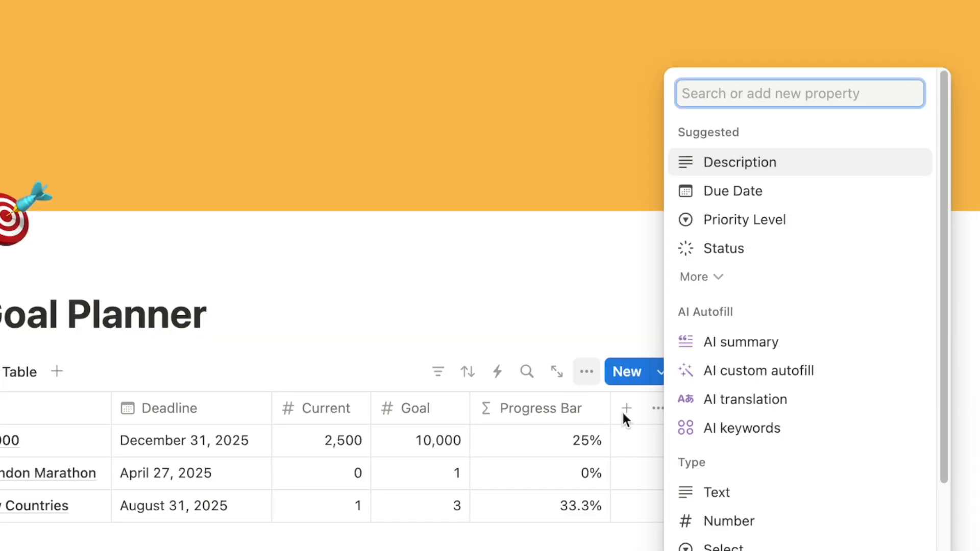
type("form")
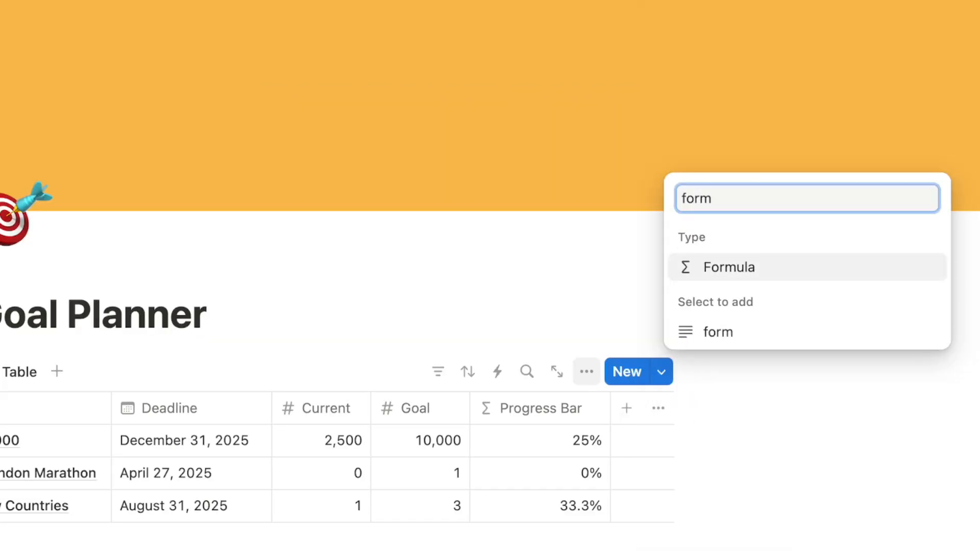
left_click(731, 279)
type("Progress")
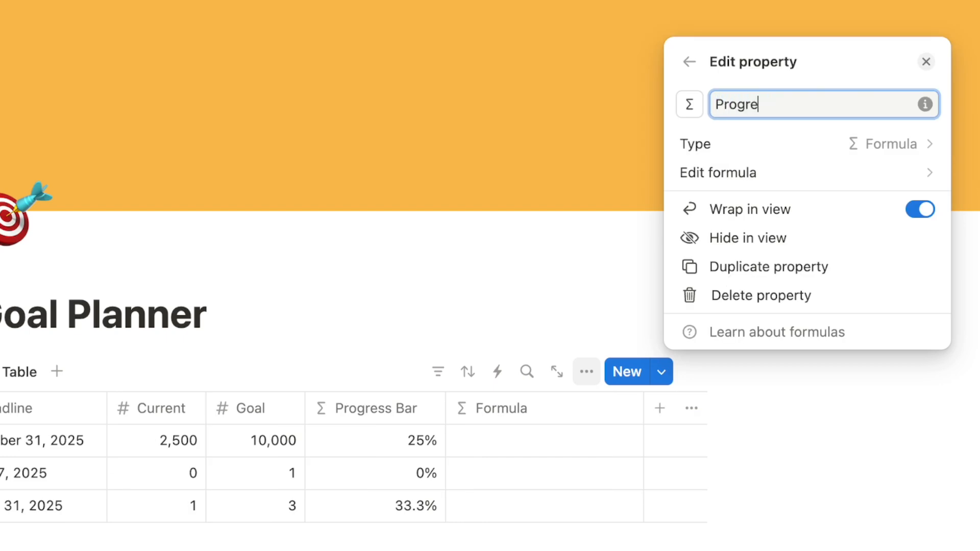
left_click(765, 186)
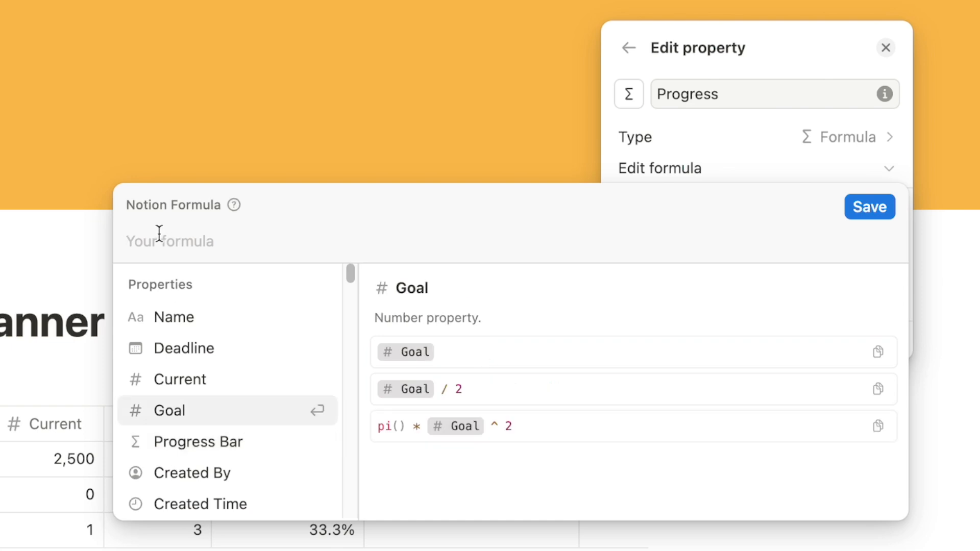
- Enter the text string "Current Progress: " as the start of the Progress formula
type("\"\"")
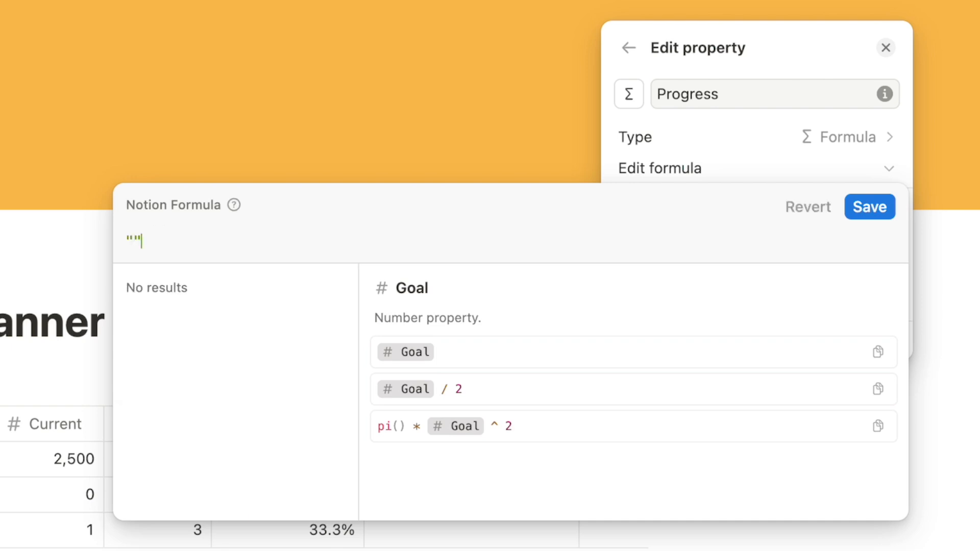
type("Current P")
type("rogress")
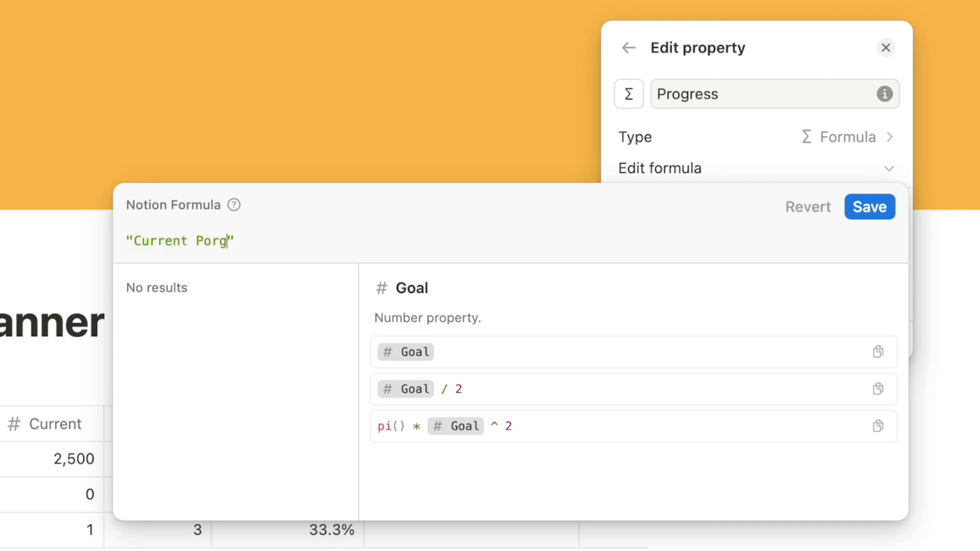
type(":")
- Append .style("b","green") to the "Current Progress: " string to make it bold and green
left_click(305, 247)
type(".")
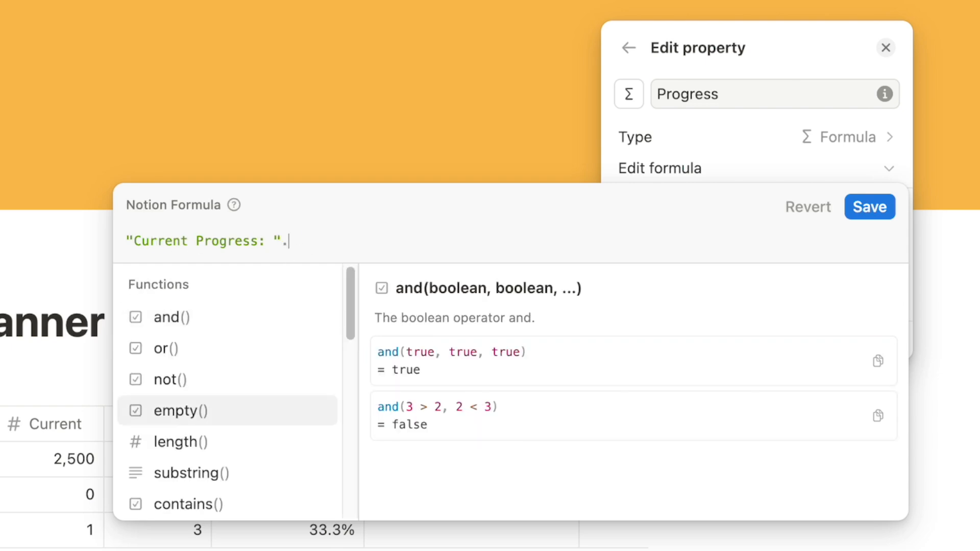
type("style(")
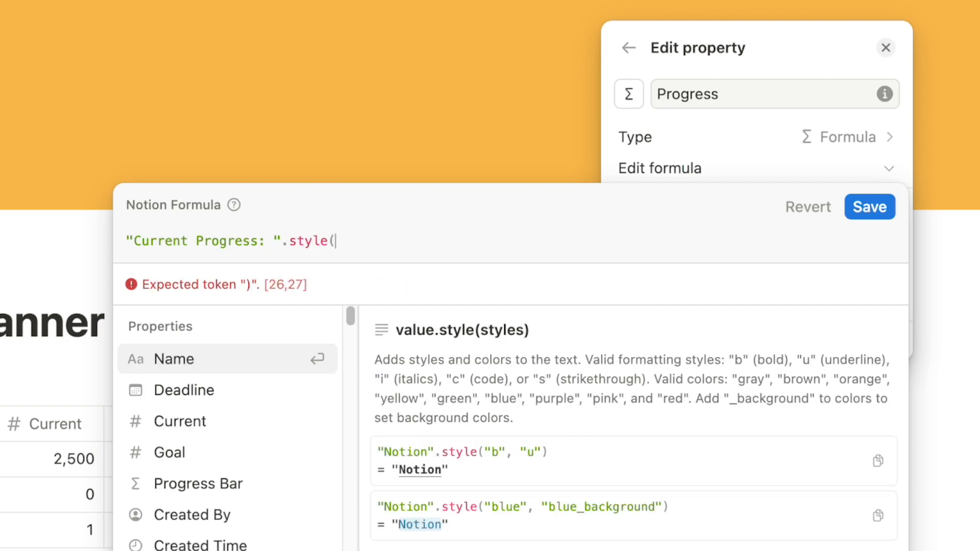
type("\"b\"")
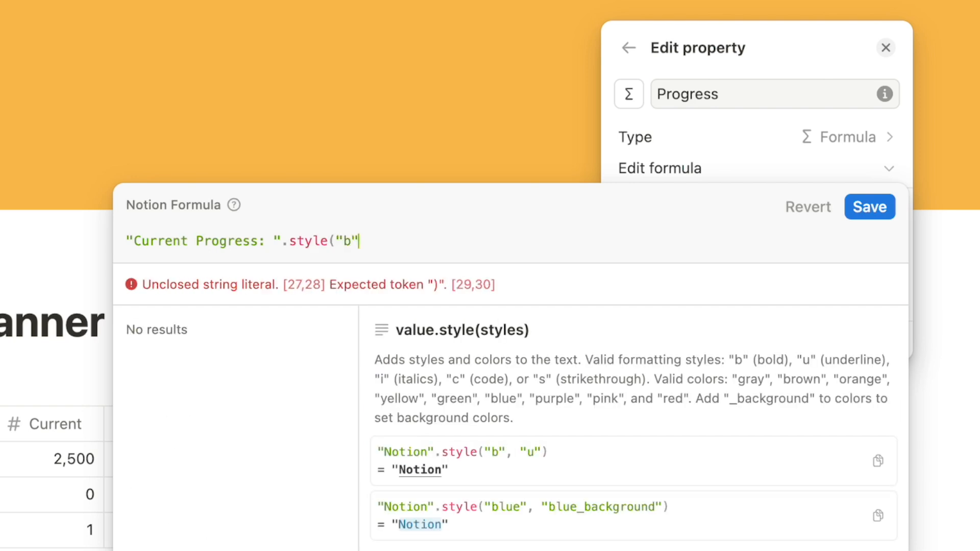
key("Left")
key("Left")
key("Right")
key("Right")
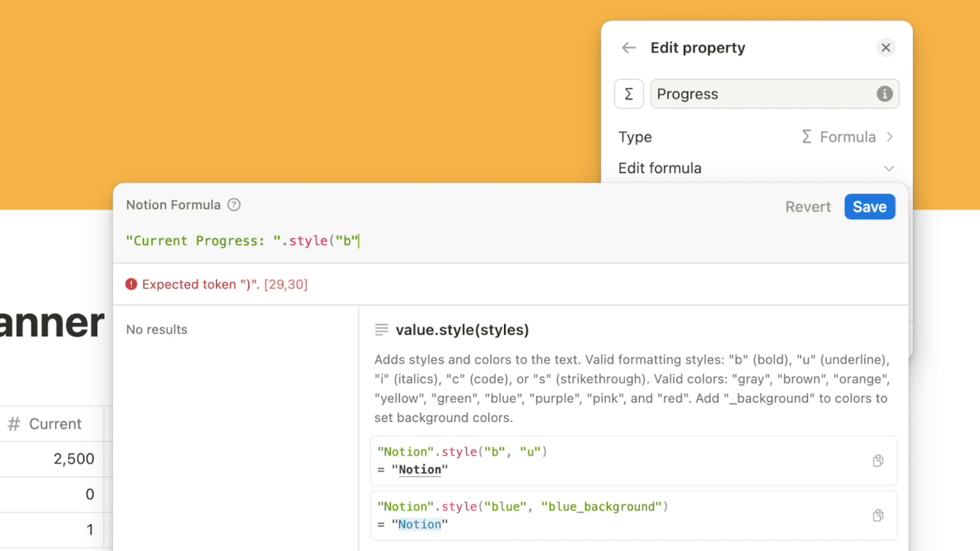
type(",\"\"")
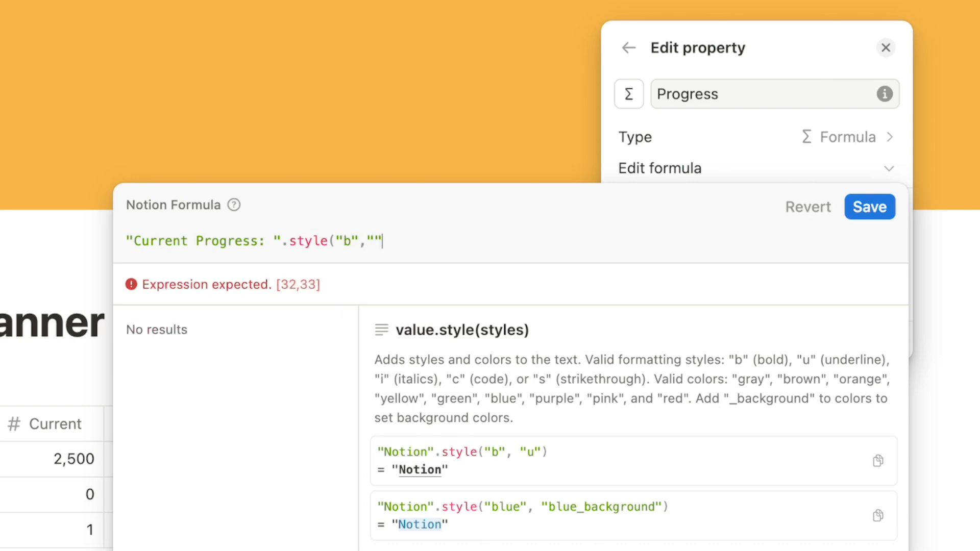
key("Left")
type("green")
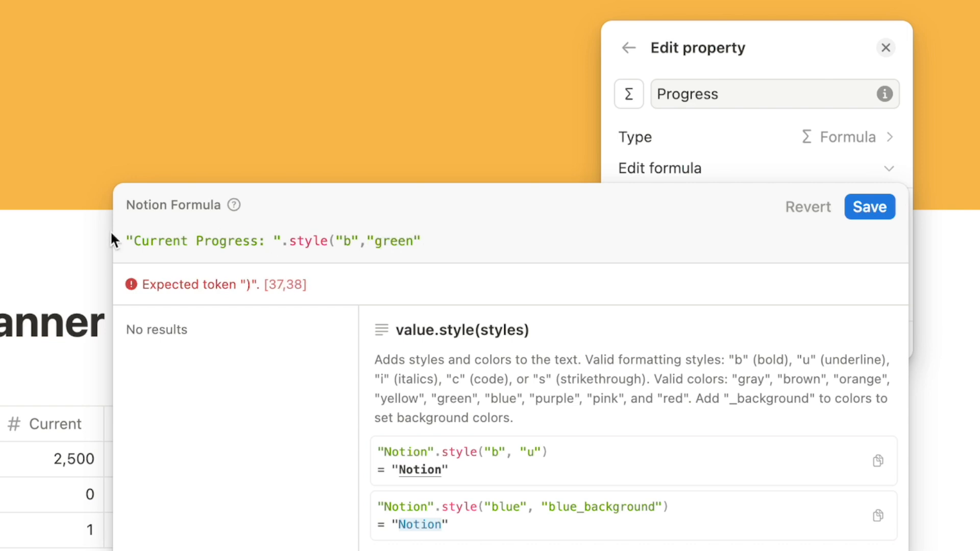
left_click(433, 244)
type(")")
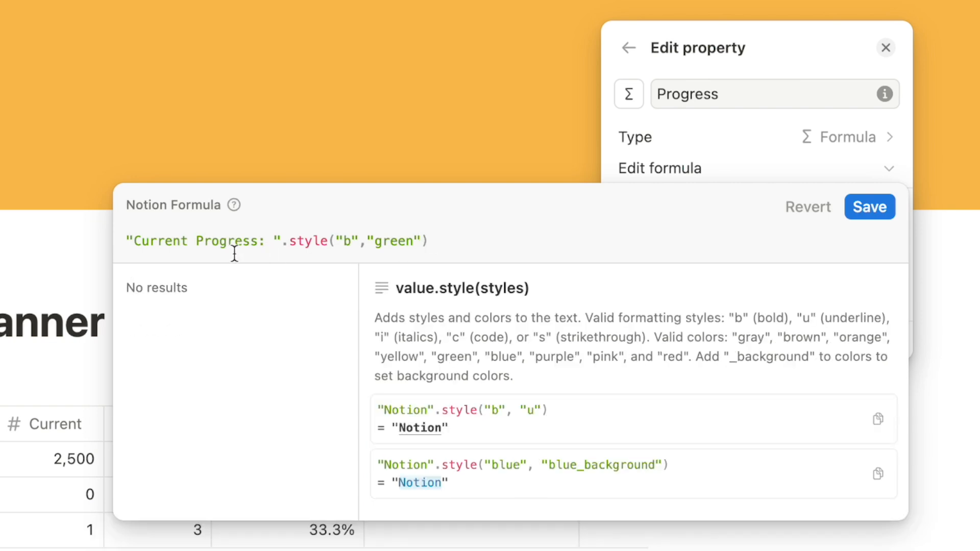
- Append the Current property and the text " out of " to the Progress formula, joined with plus signs
type(" +")
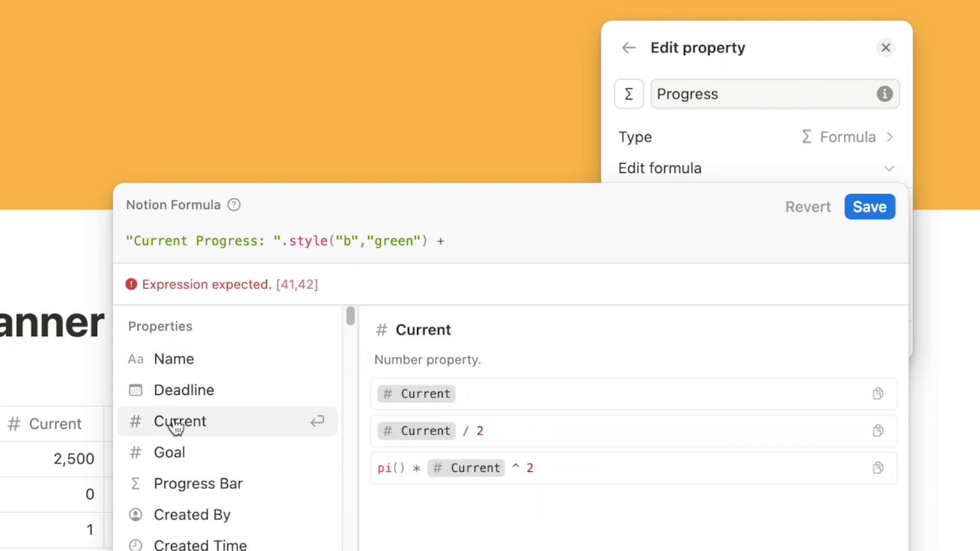
left_click(176, 423)
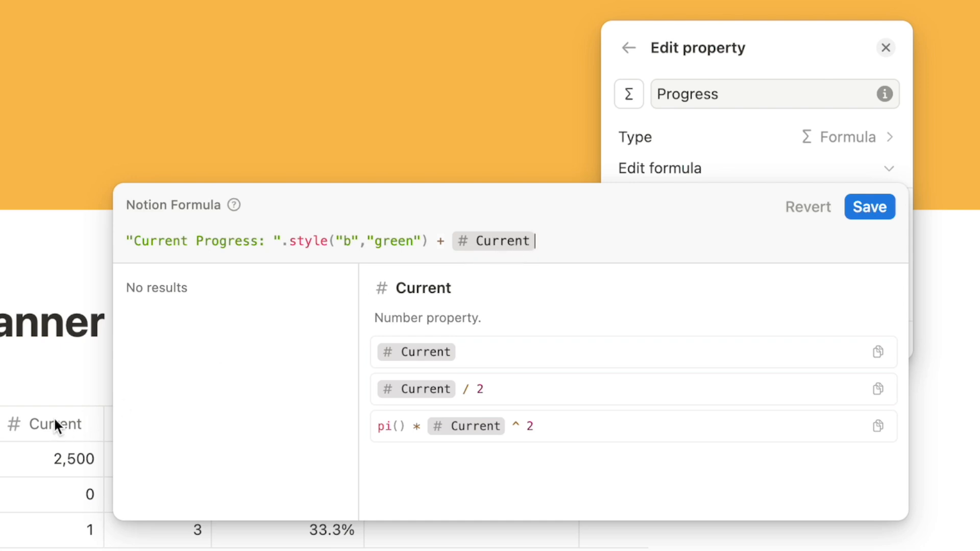
type("+")
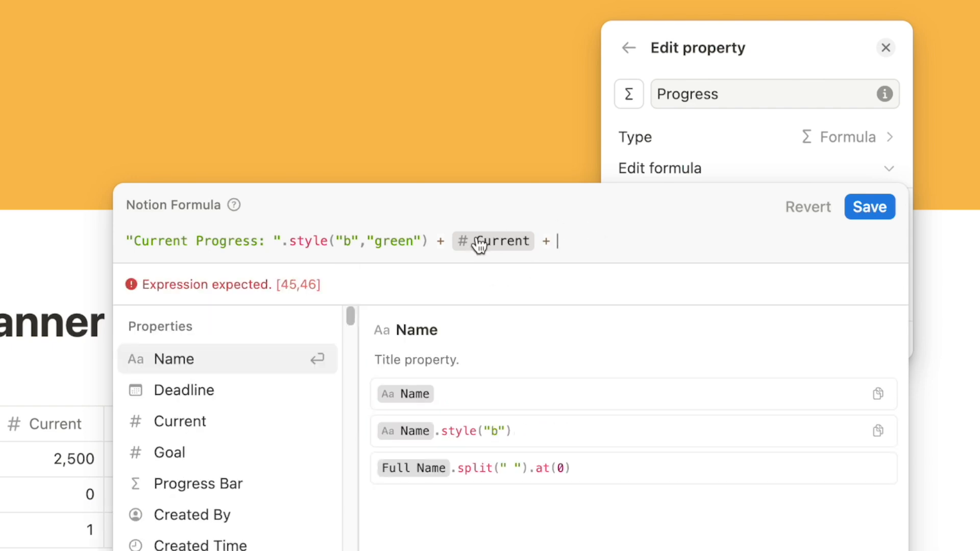
type("\"")
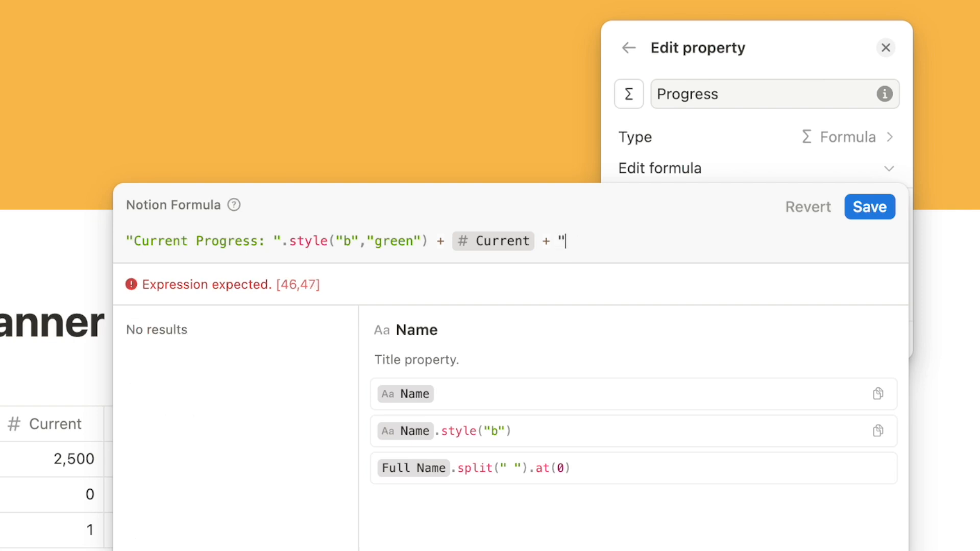
type("\"out of")
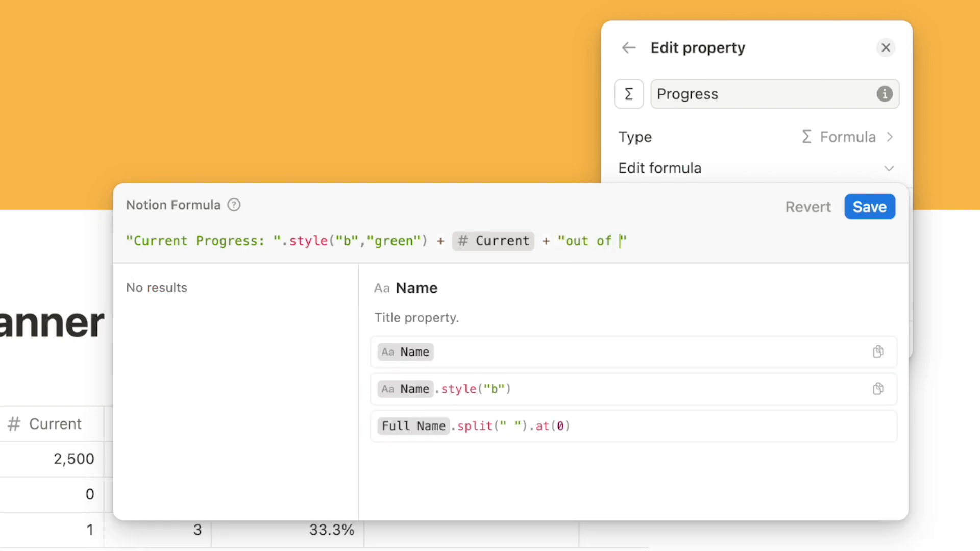
left_click(570, 240)
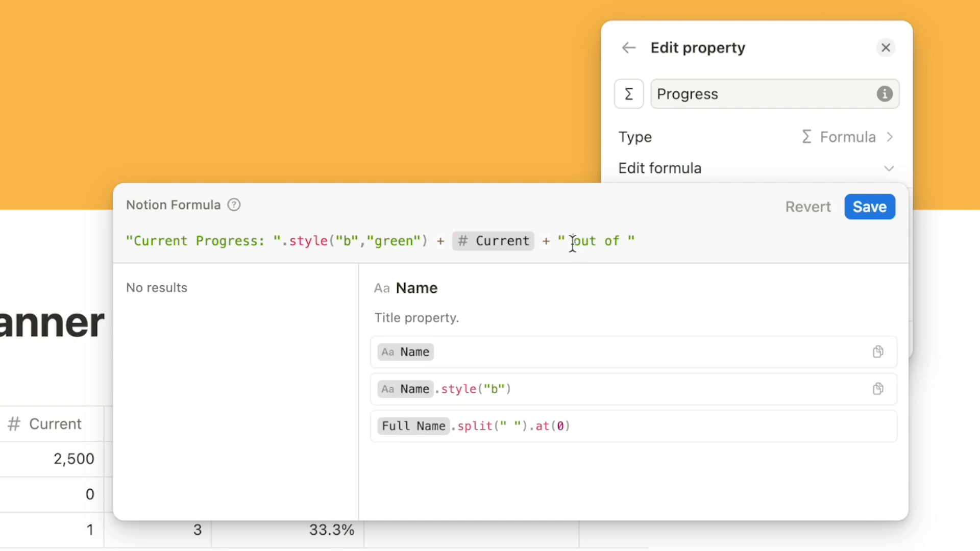
- Add + Goal at the end of the Progress formula, save it, and close the property settings
left_click(644, 248)
type("+ # Goal")
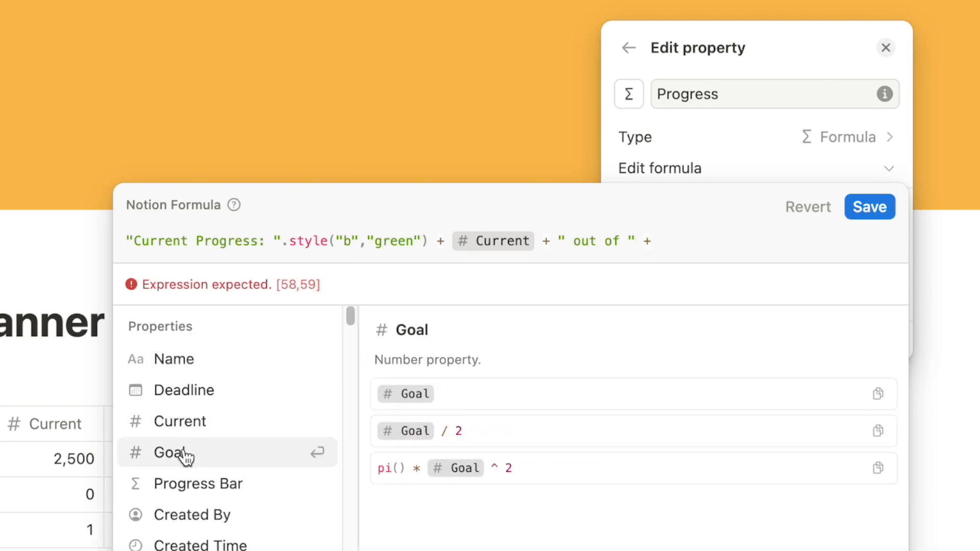
left_click(185, 455)
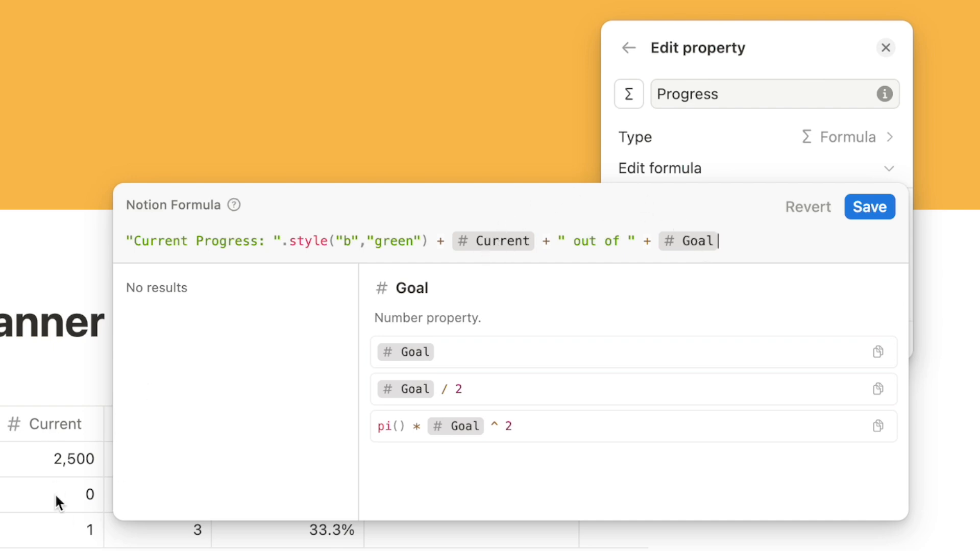
left_click(869, 208)
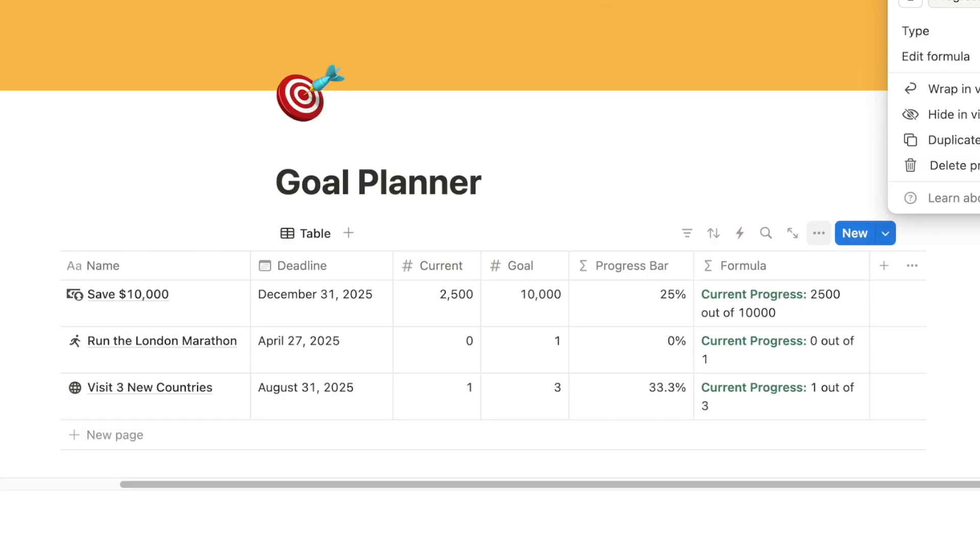
left_click(928, 363)
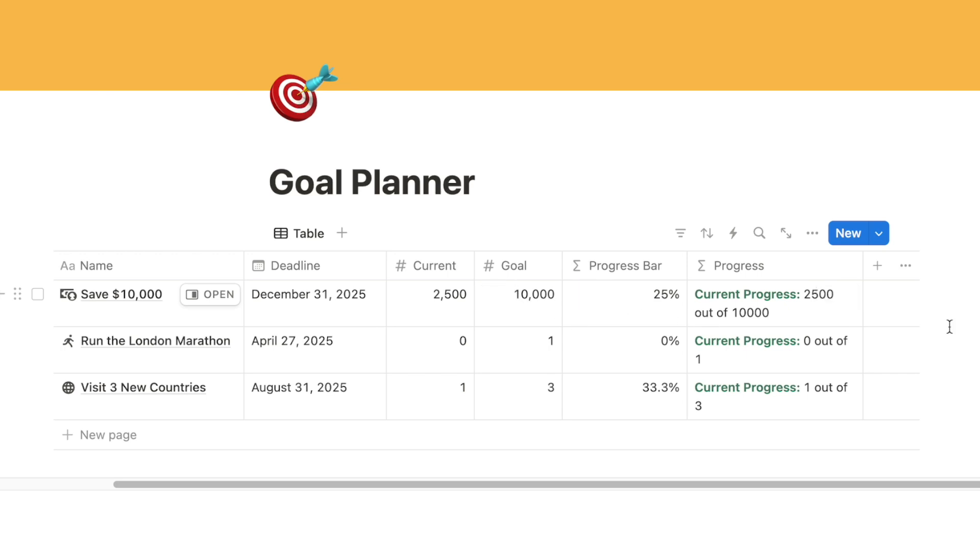
- Set the Current value of the Run the London Marathon goal to 1
scroll(950, 329, "down", 1)
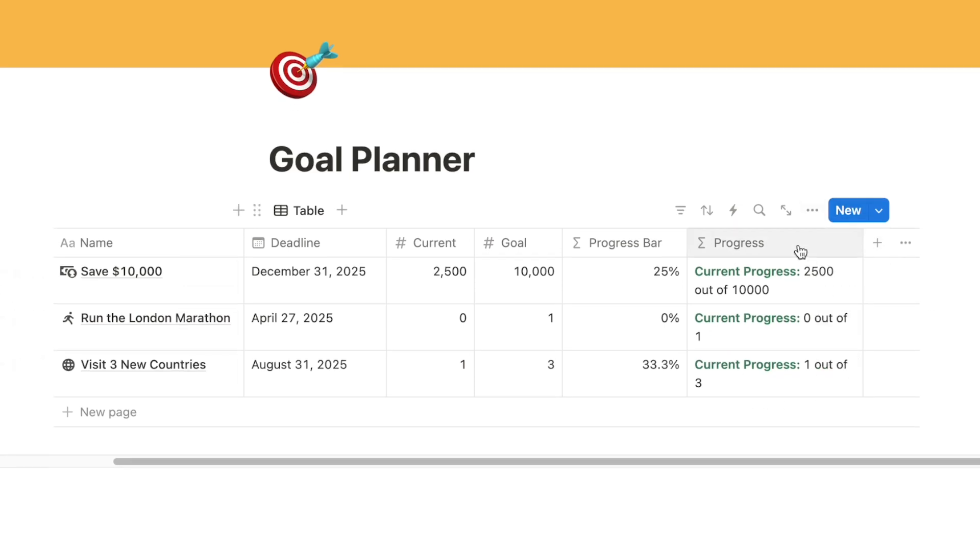
left_click(466, 332)
type("1")
key("Return")
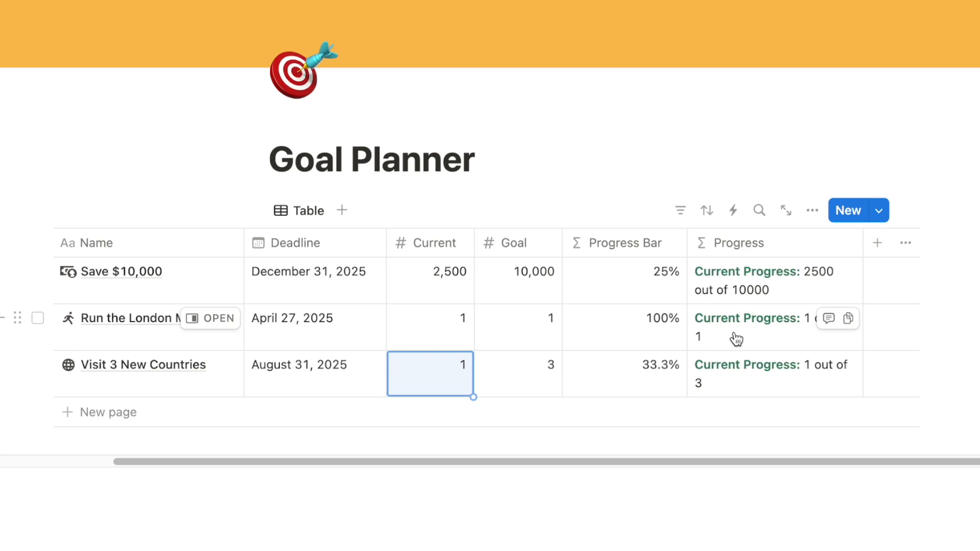
- Reopen the Progress formula and start an if( condition comparing Current == Goal on a new line above the existing expression
left_click(743, 244)
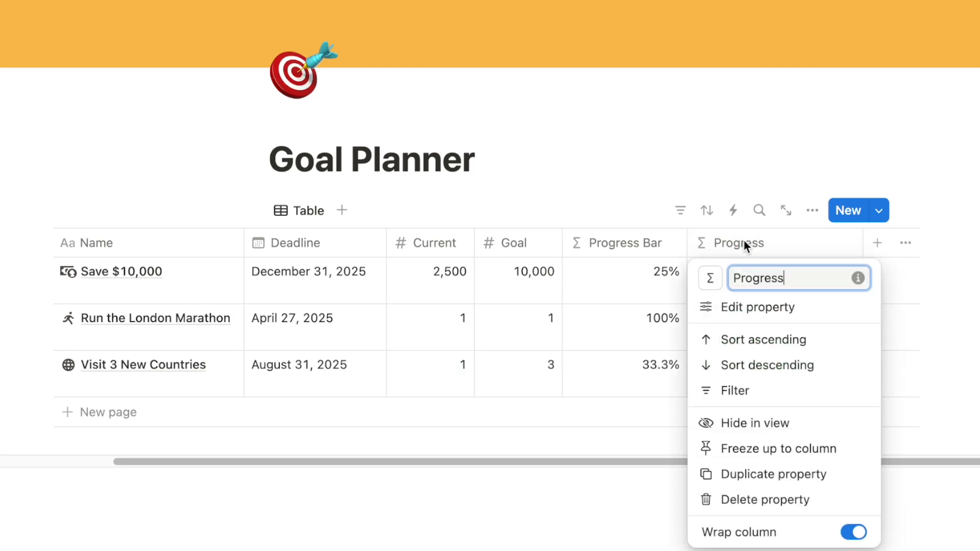
left_click(743, 305)
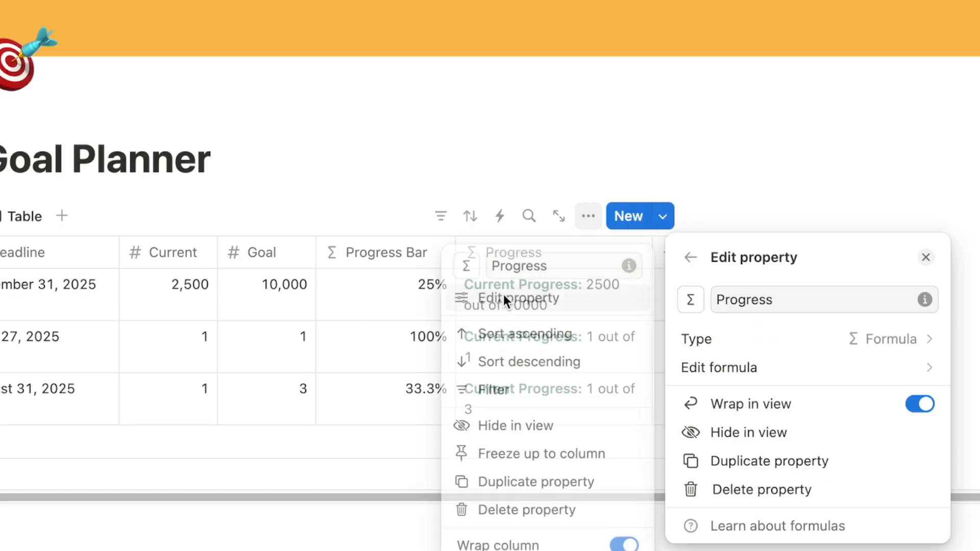
left_click(697, 373)
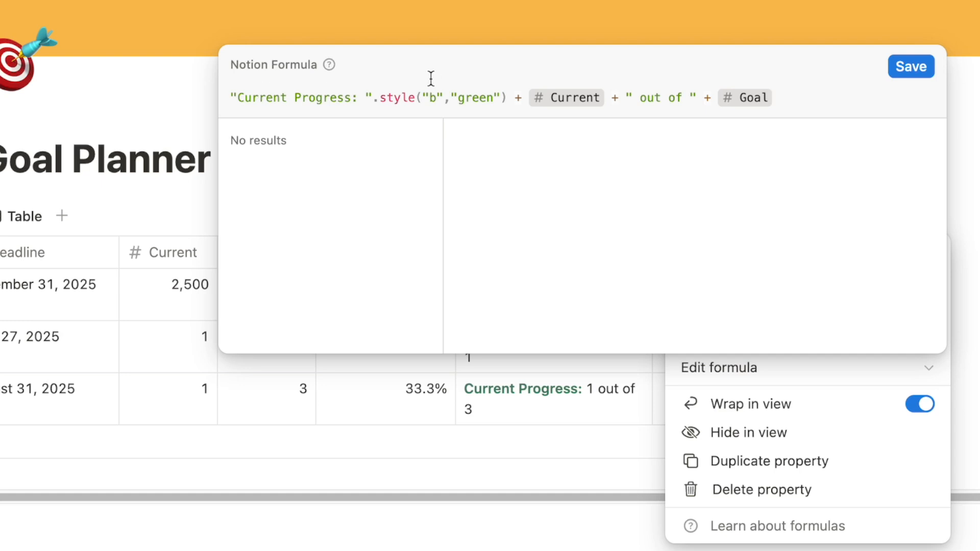
left_click(228, 96)
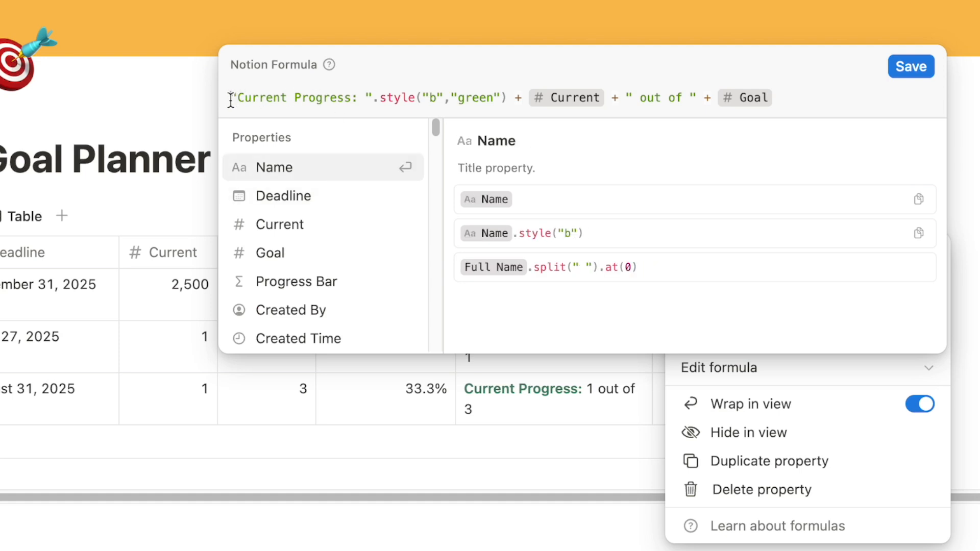
key("shift+Return")
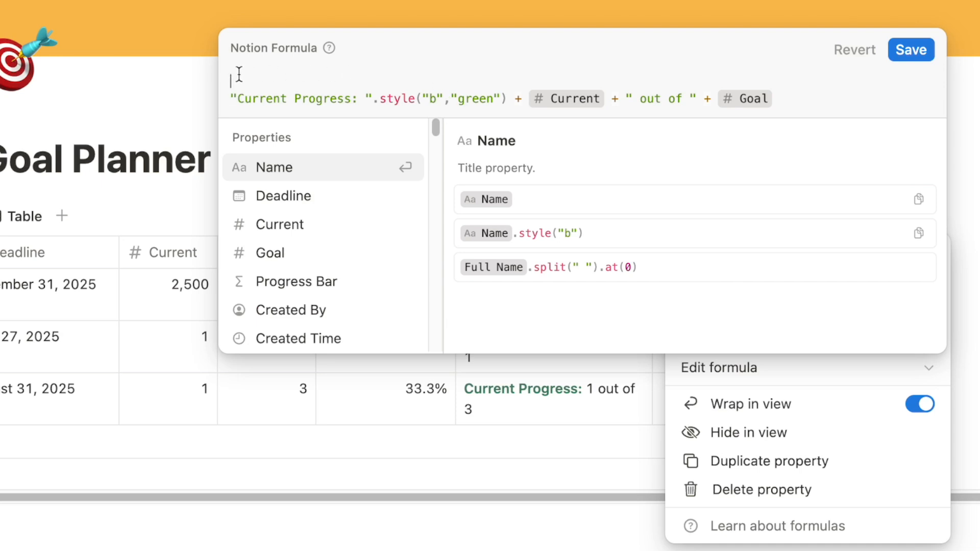
type("if")
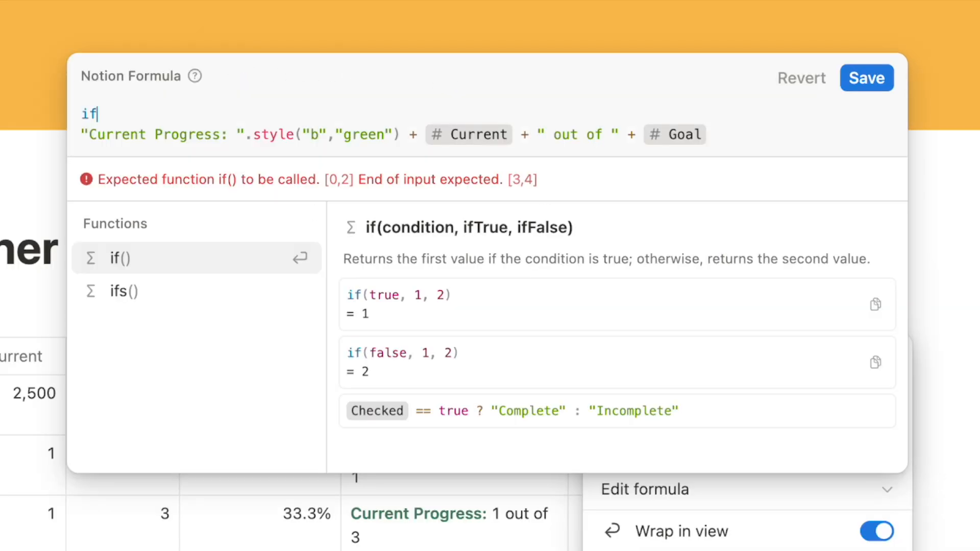
type("(")
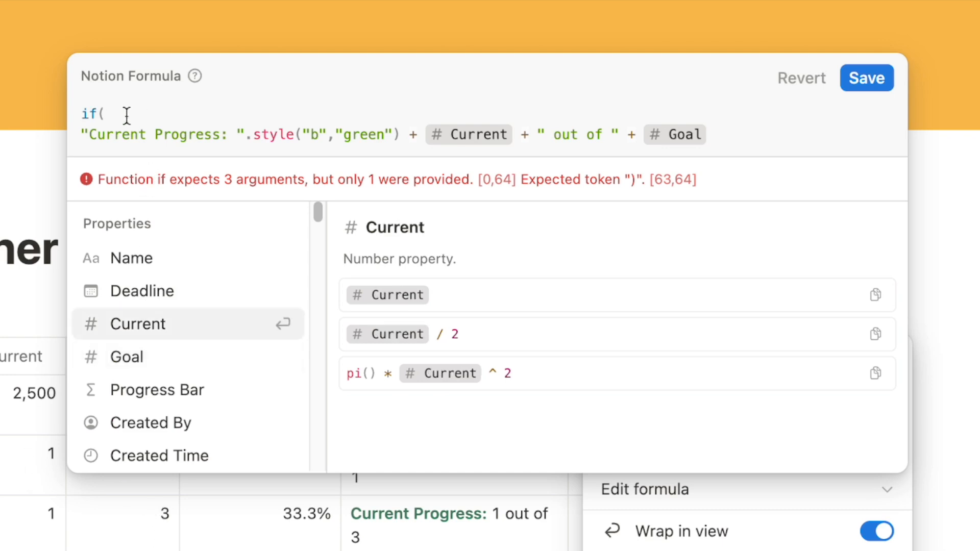
left_click(134, 327)
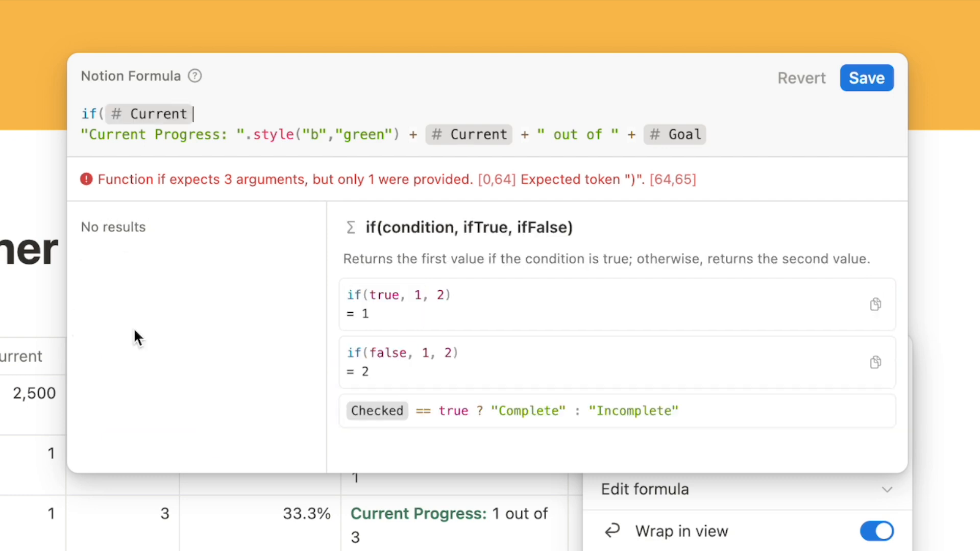
type("==")
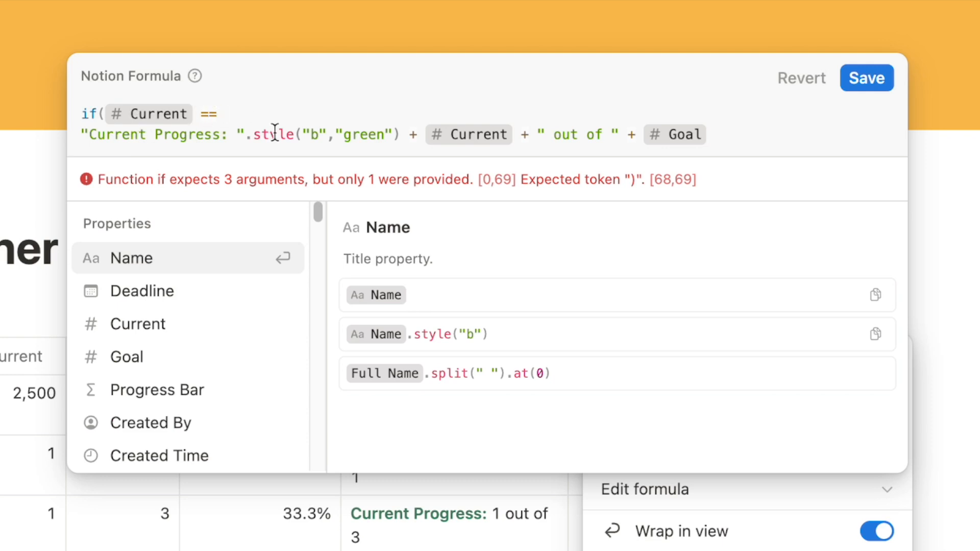
left_click(126, 358)
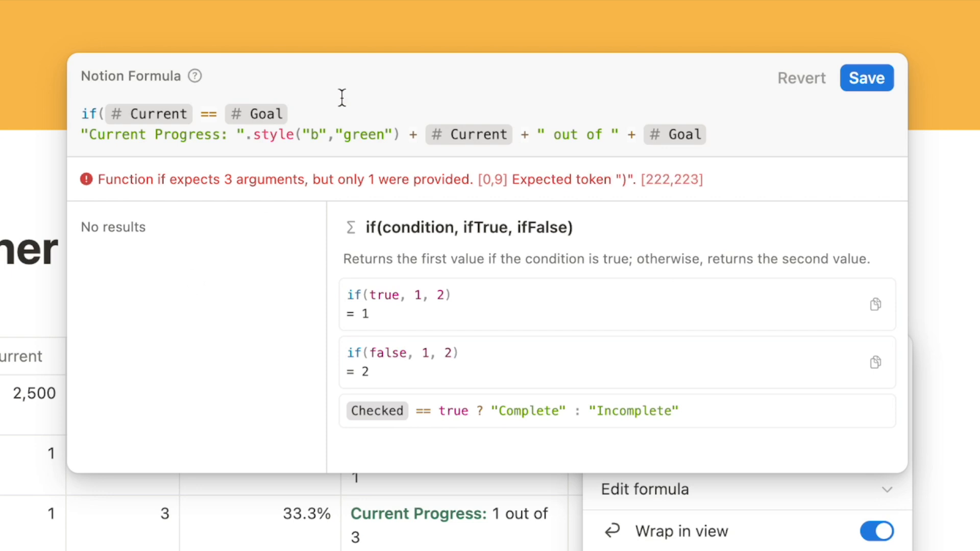
- Add the text "Congrats! You've achieved your goal 🎉" as the if-true result after the Current == Goal condition
type(",")
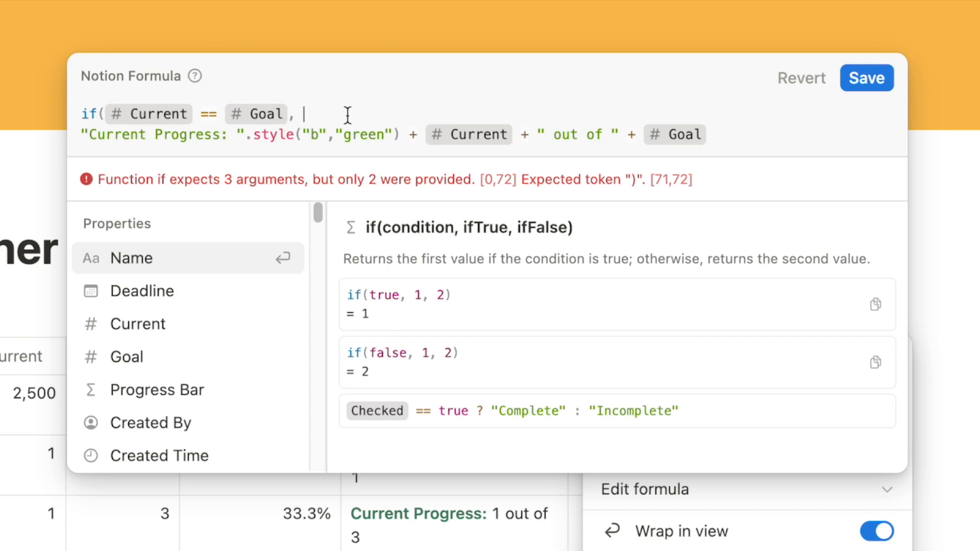
type("\"\"")
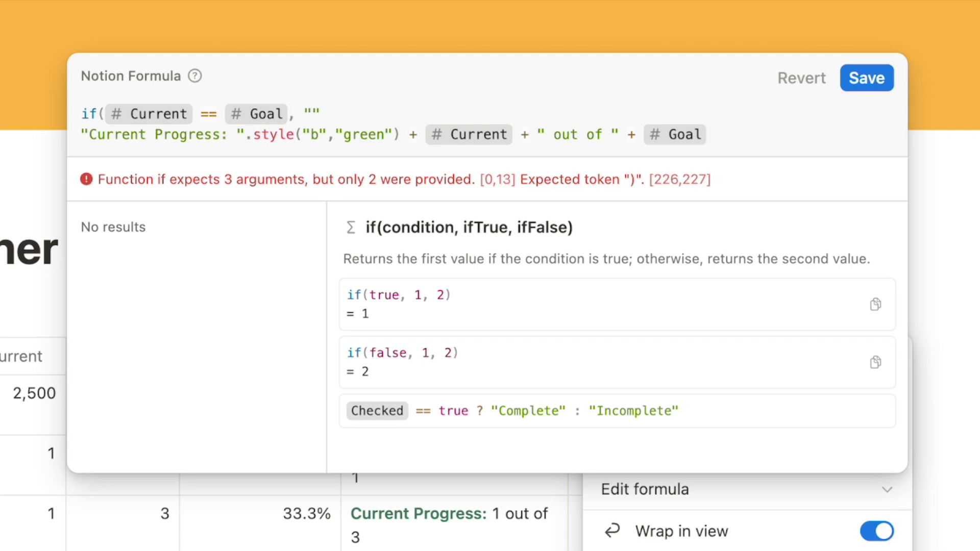
type("Congrats! Yo")
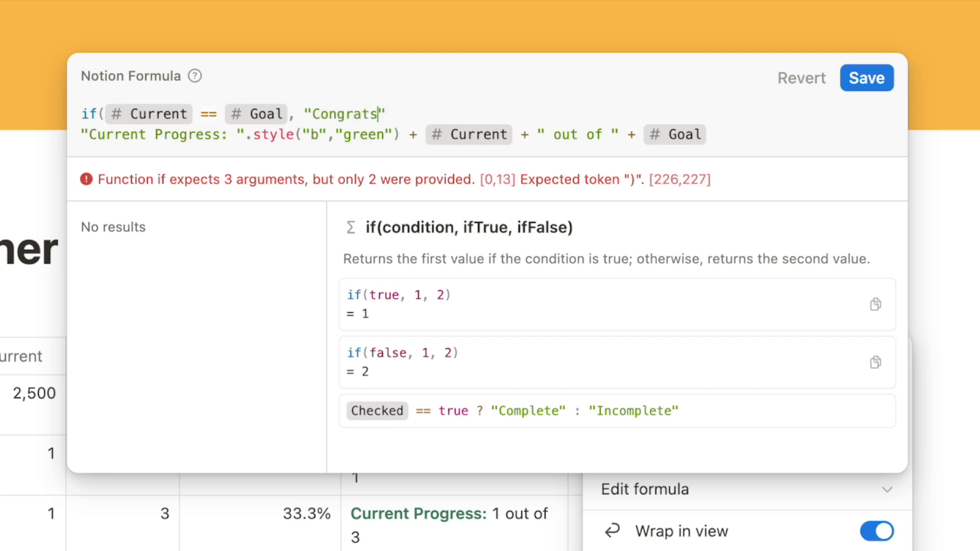
type("u've achieved your goal")
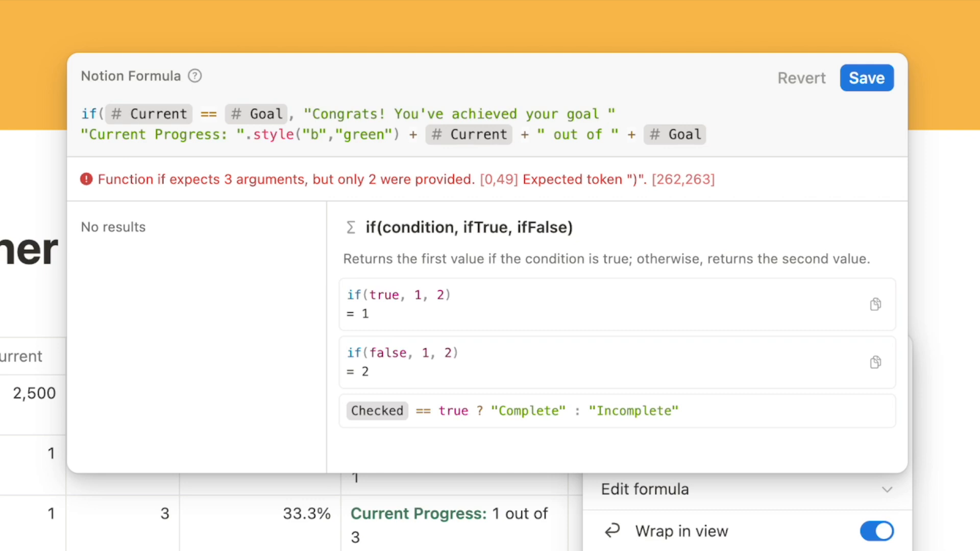
key("ctrl+super+space")
type("celebr")
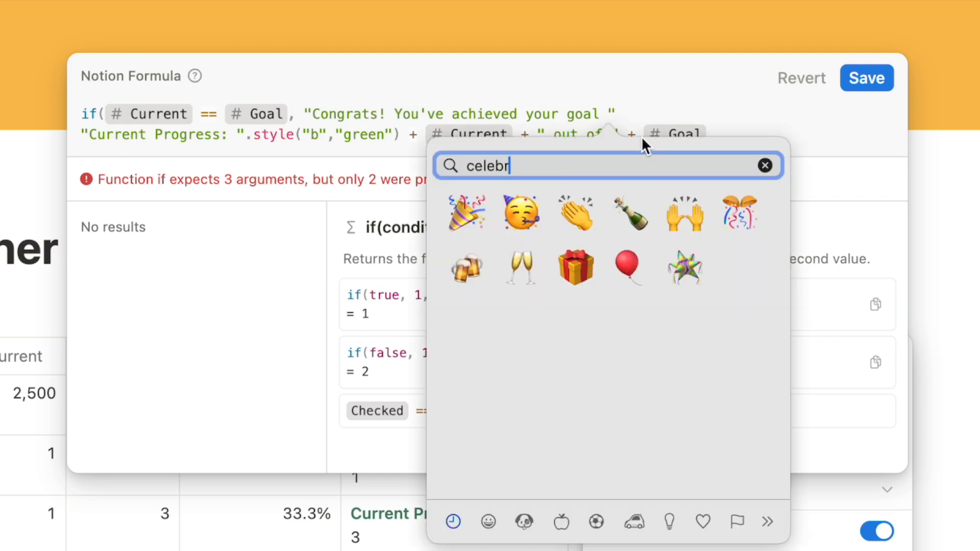
left_click(468, 209)
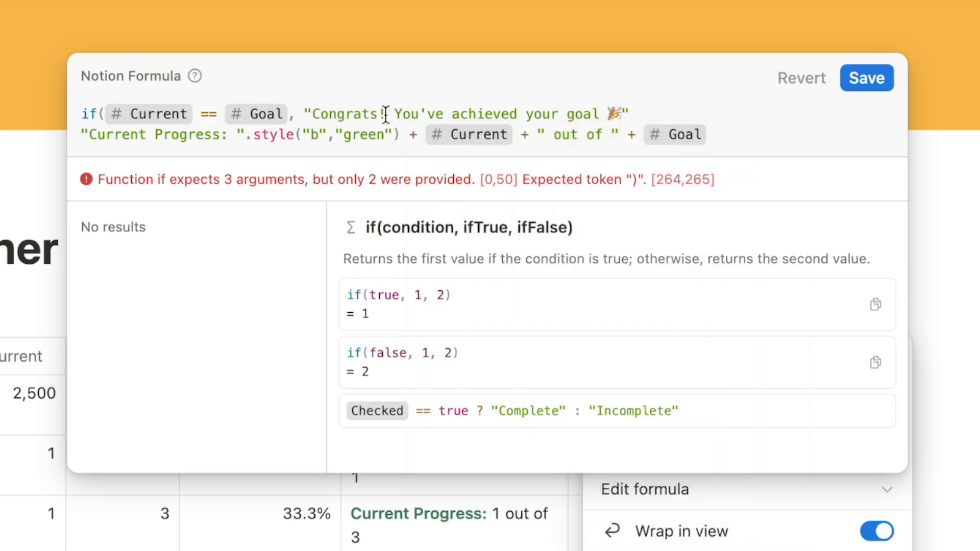
- Append .style("b","green") to the congratulation text and end that argument with a comma
left_click(634, 114)
left_click_drag(401, 136, 250, 136)
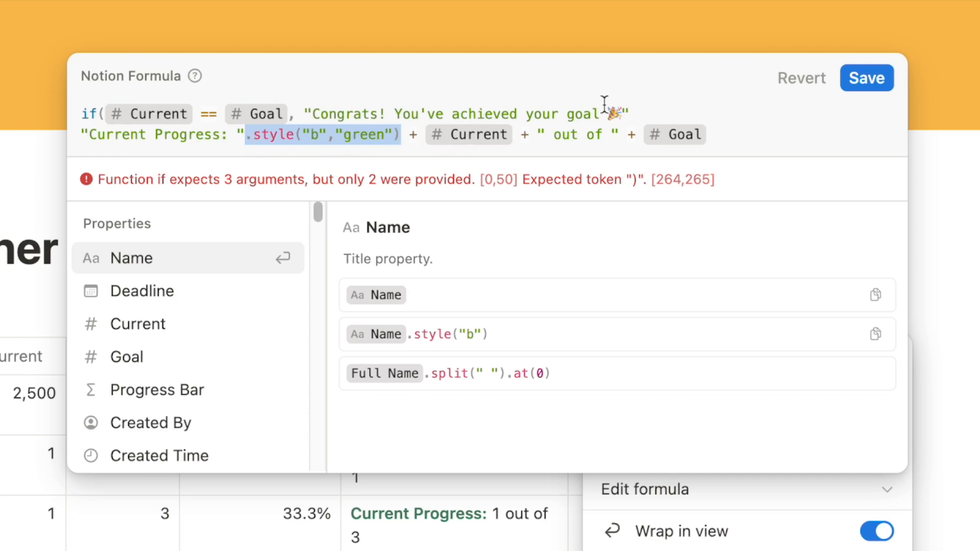
left_click(639, 112)
type(".style(\"b\",\"green\")")
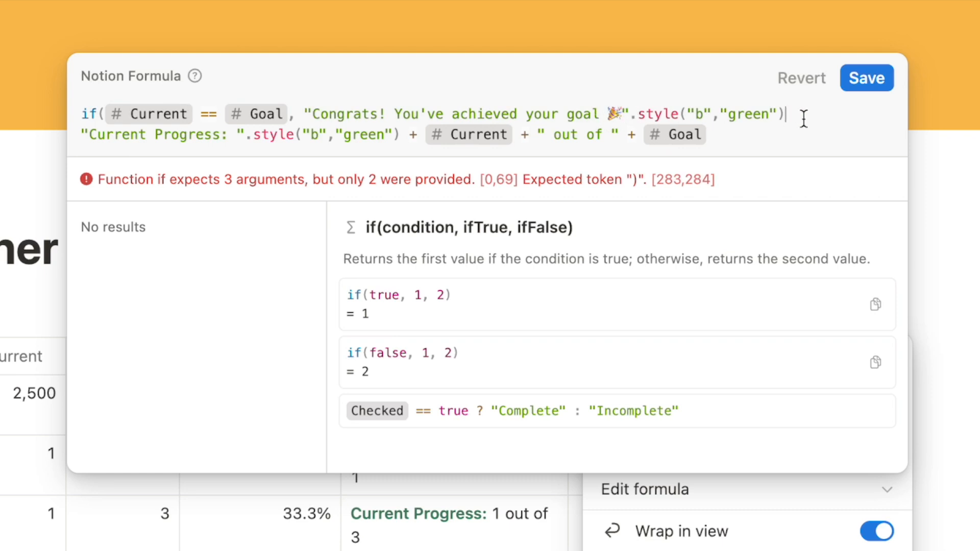
type(",")
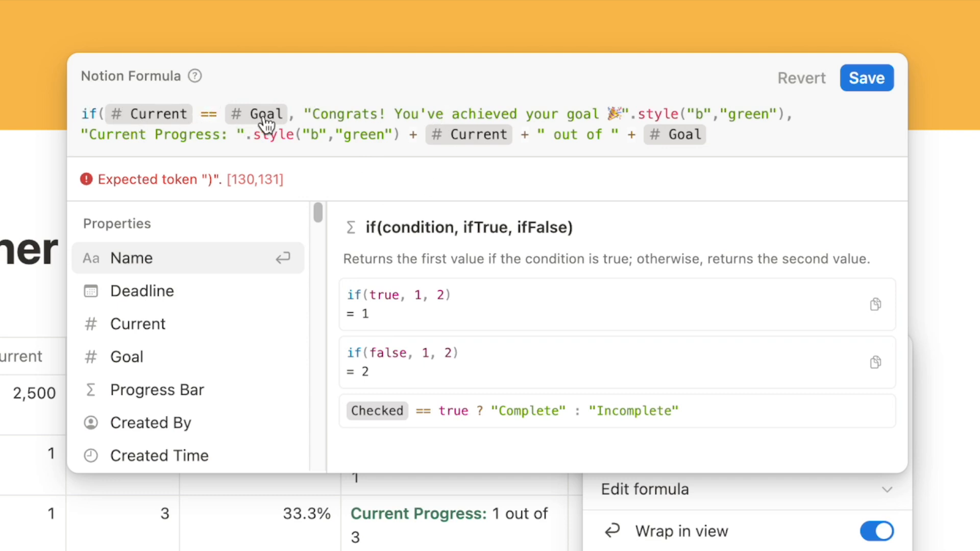
- Close the if( function with a parenthesis after the final Goal property and save the Progress formula
left_click_drag(305, 112, 604, 116)
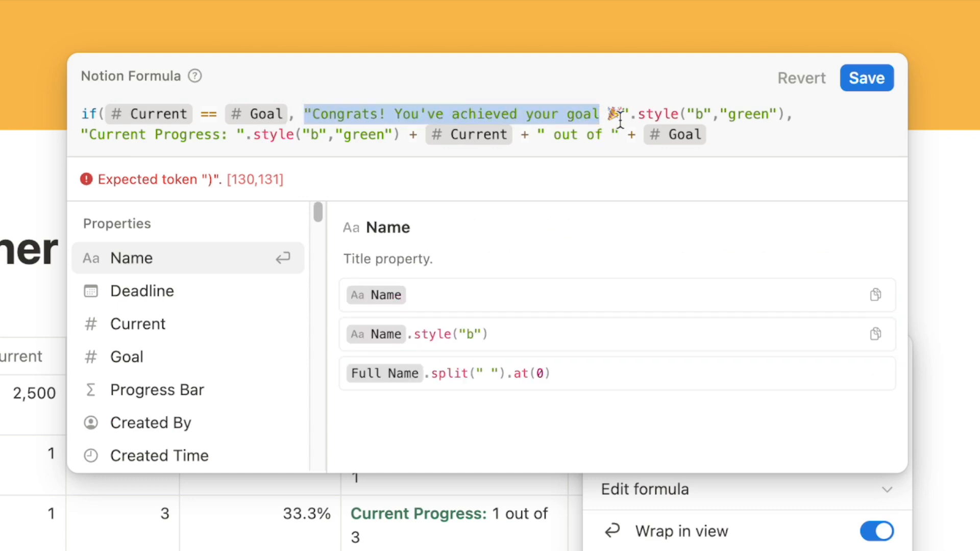
left_click(618, 120)
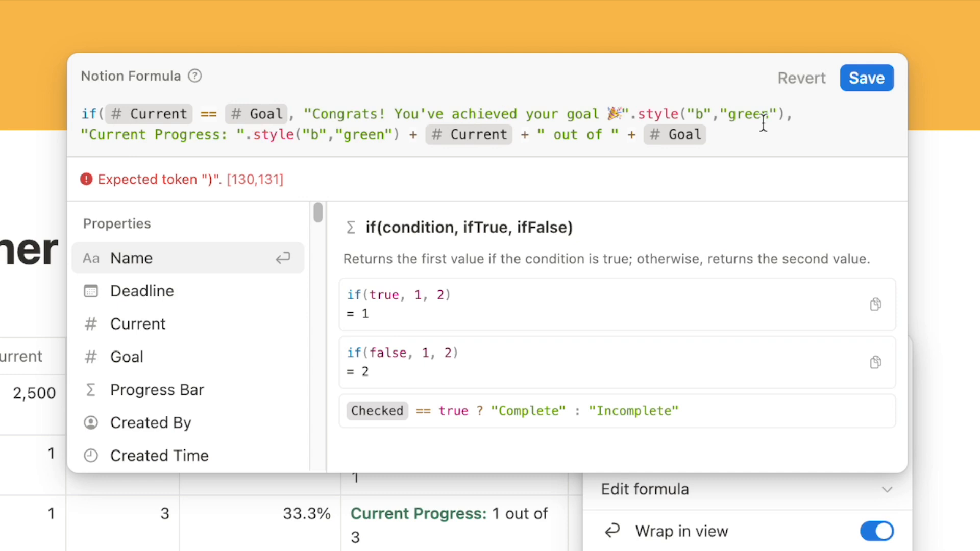
left_click_drag(87, 135, 687, 146)
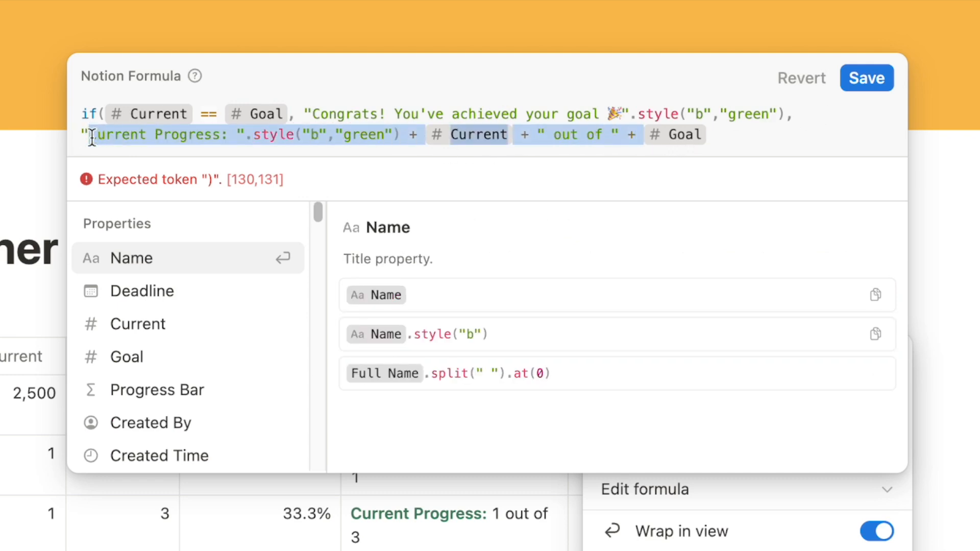
key("Right")
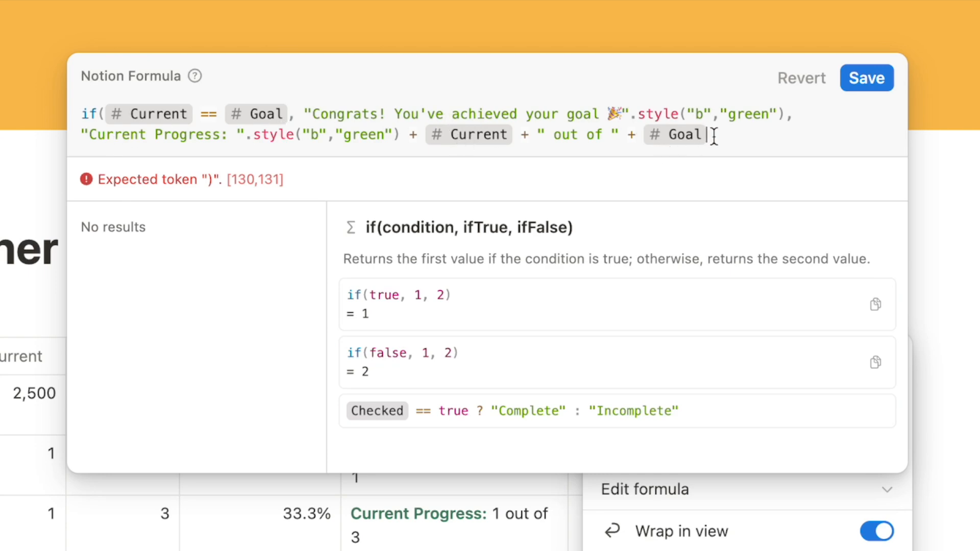
type(")")
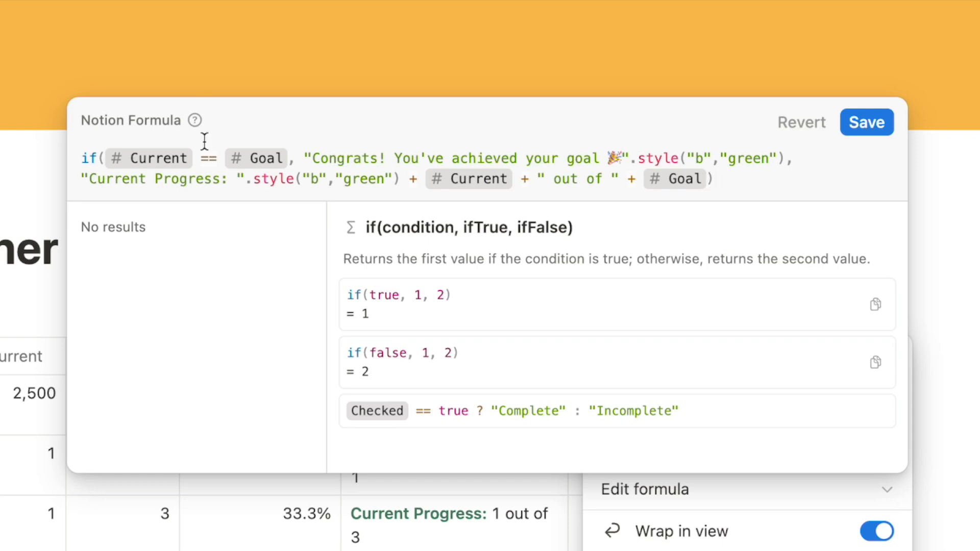
left_click(866, 123)
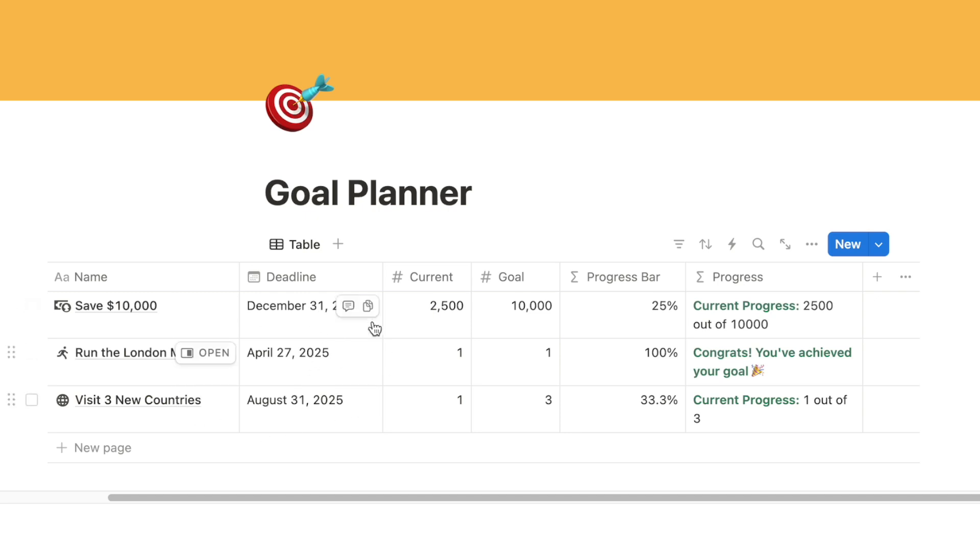
- Add a new Formula property to the Goal Planner table and name it Quarter
left_click(877, 278)
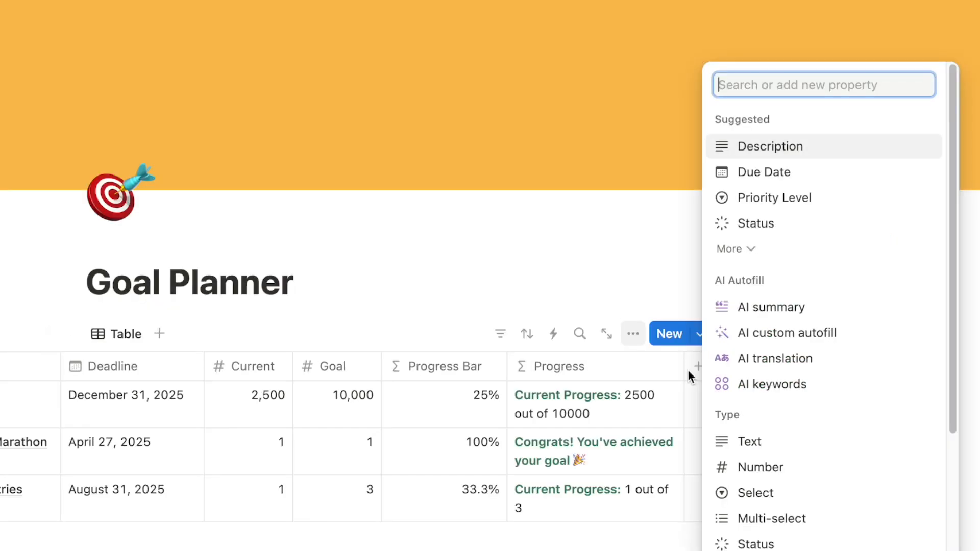
type("form")
left_click(713, 244)
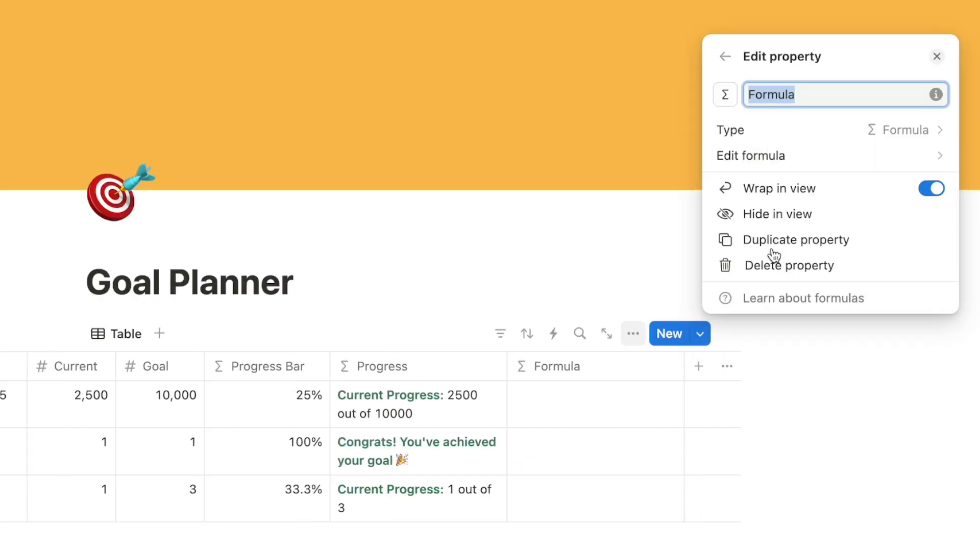
type("Quarter")
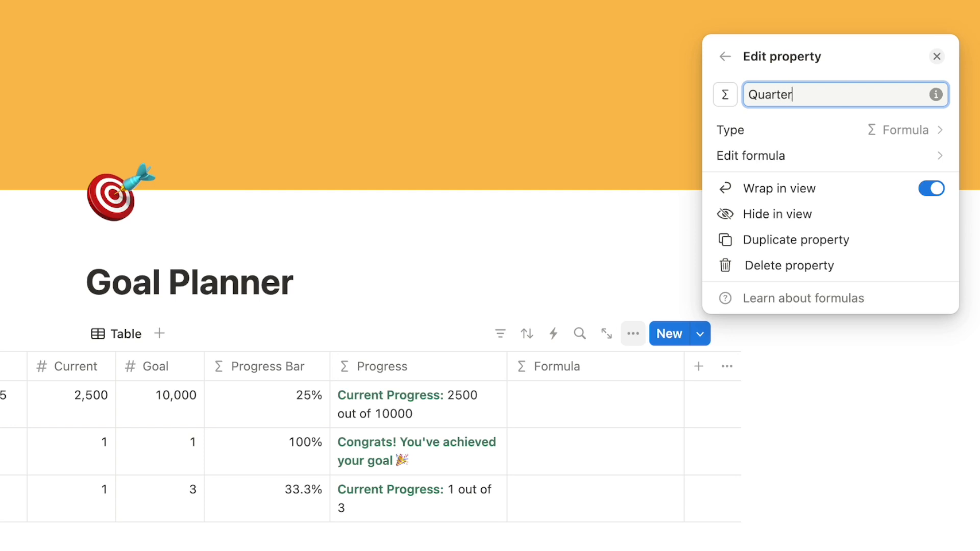
- Start the Quarter formula with the formatDate() function, using the Deadline property as its date
left_click(773, 156)
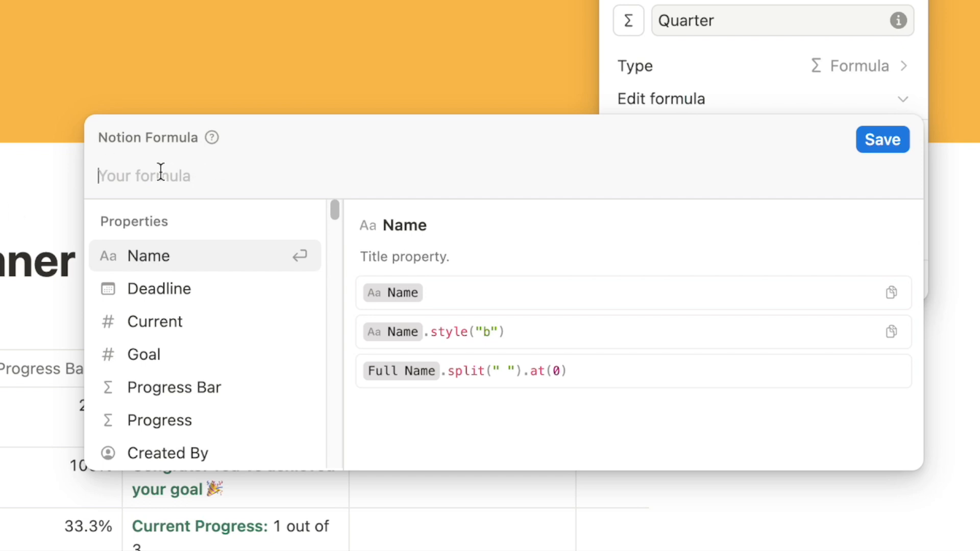
type("format")
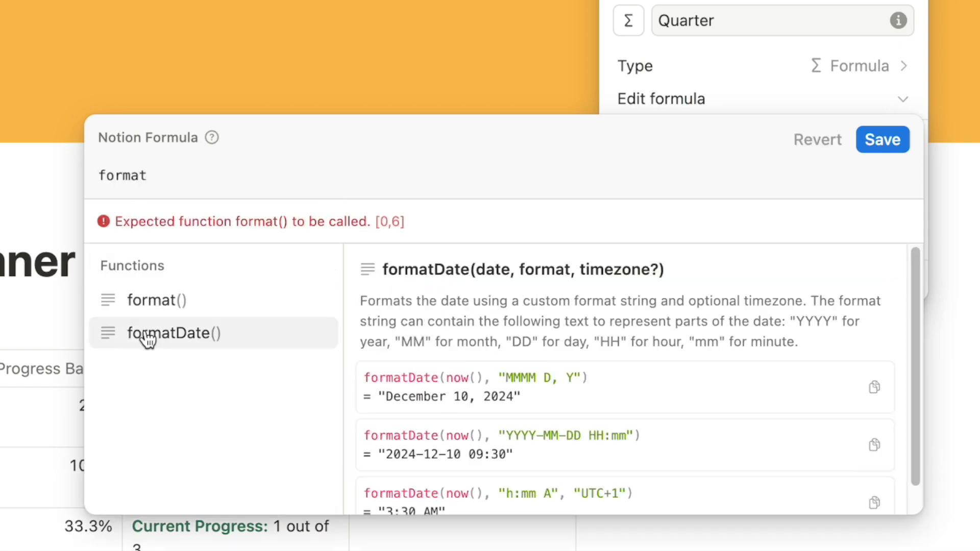
left_click(142, 335)
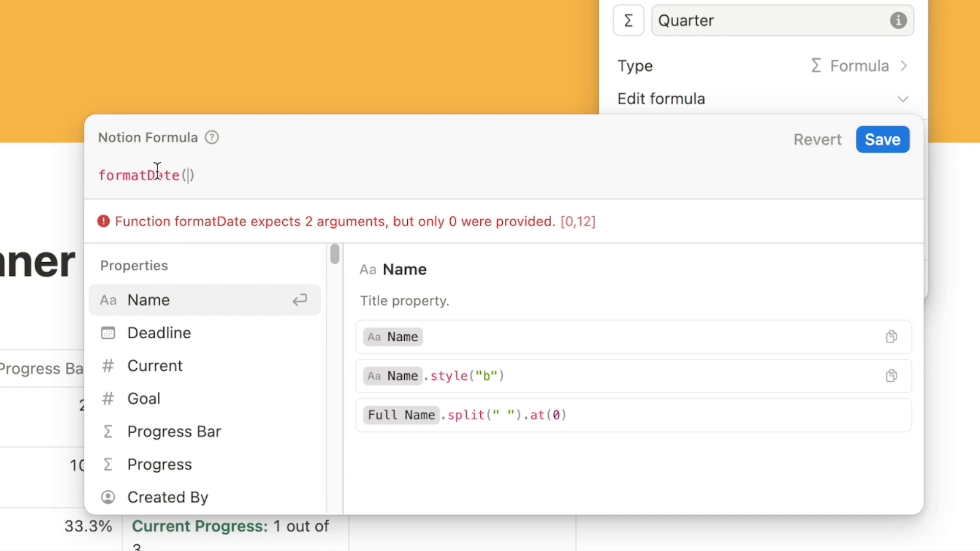
left_click(172, 339)
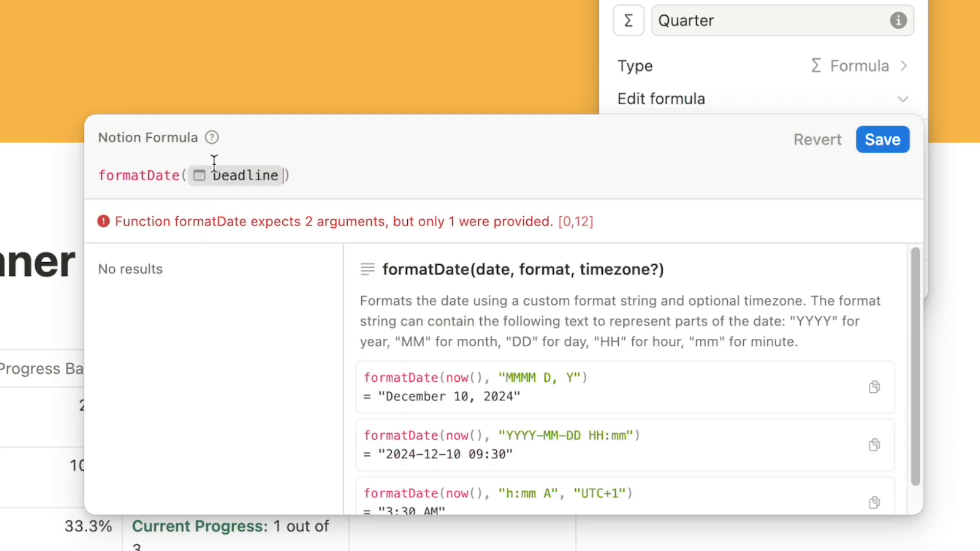
- Add "Q" as the format argument of formatDate in the Quarter formula and save it
type(",")
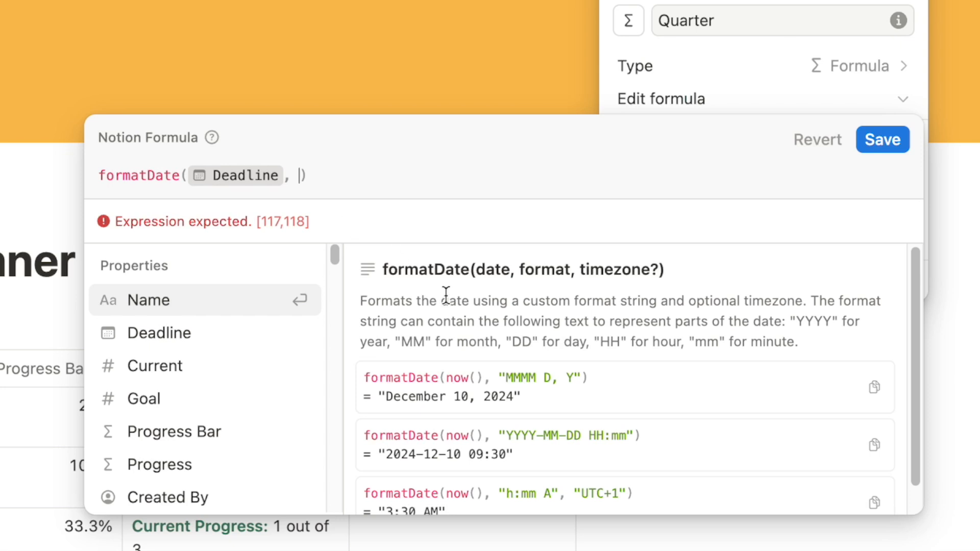
scroll(446, 294, "down", 1)
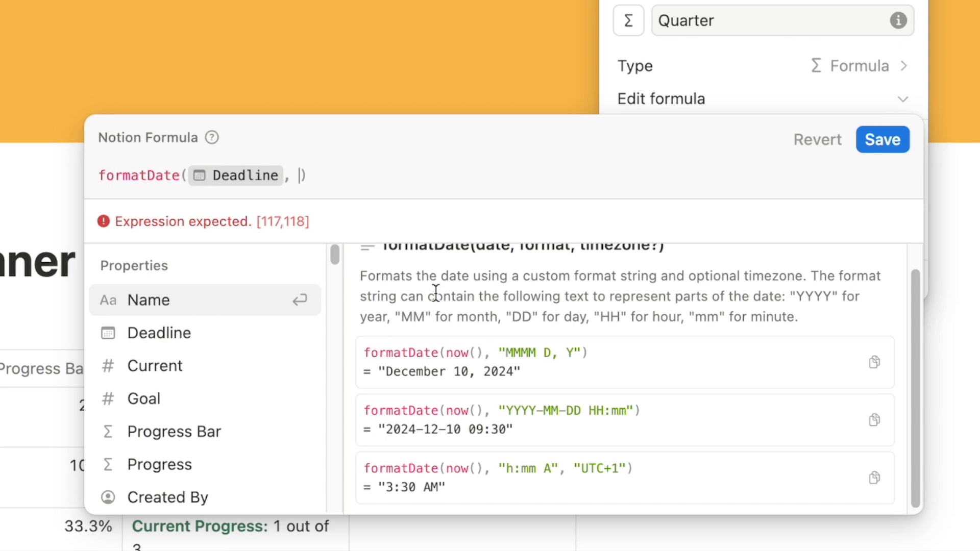
type("\"\"")
key("Left")
type("Q")
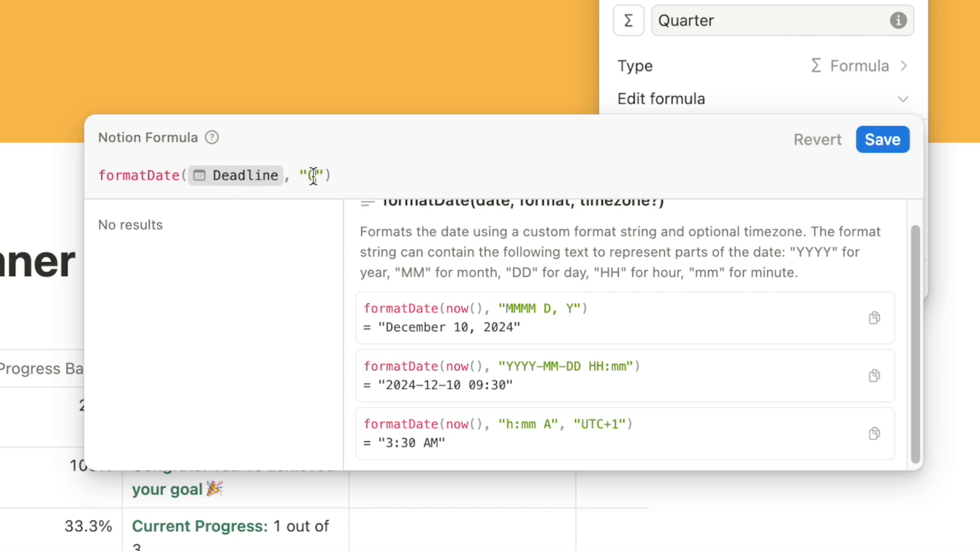
left_click(884, 145)
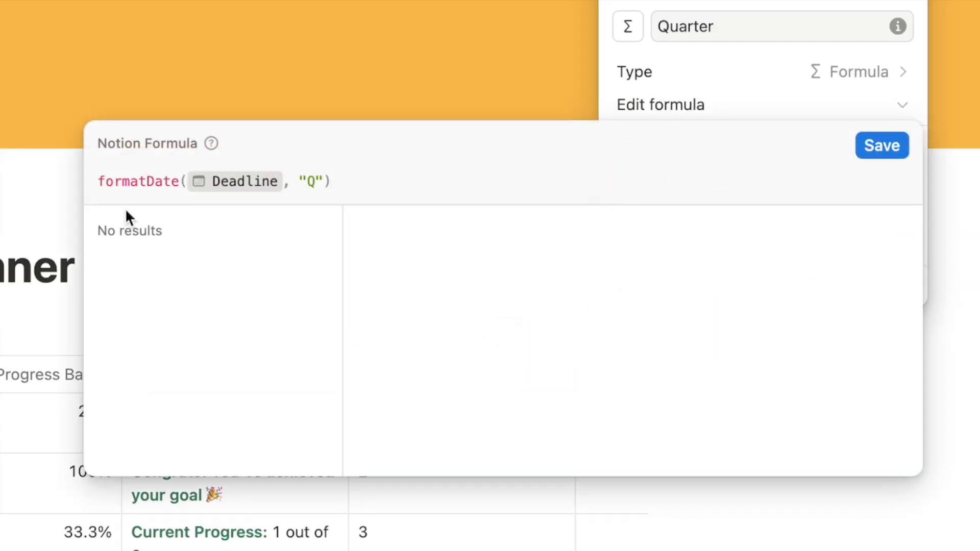
- Prefix the Quarter formula with "Q" + before formatDate, save it, and close the property settings
left_click(99, 183)
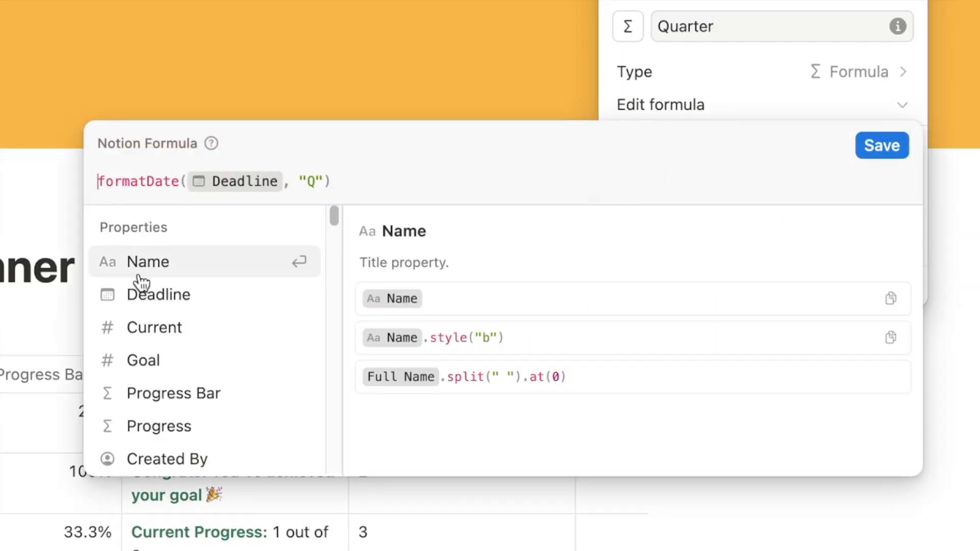
type("\"\"")
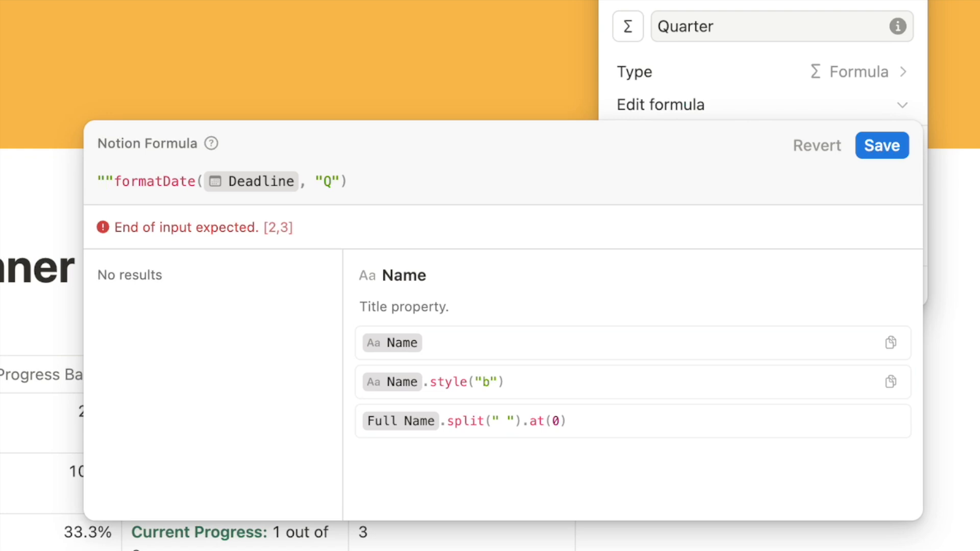
type("Q")
key("Right")
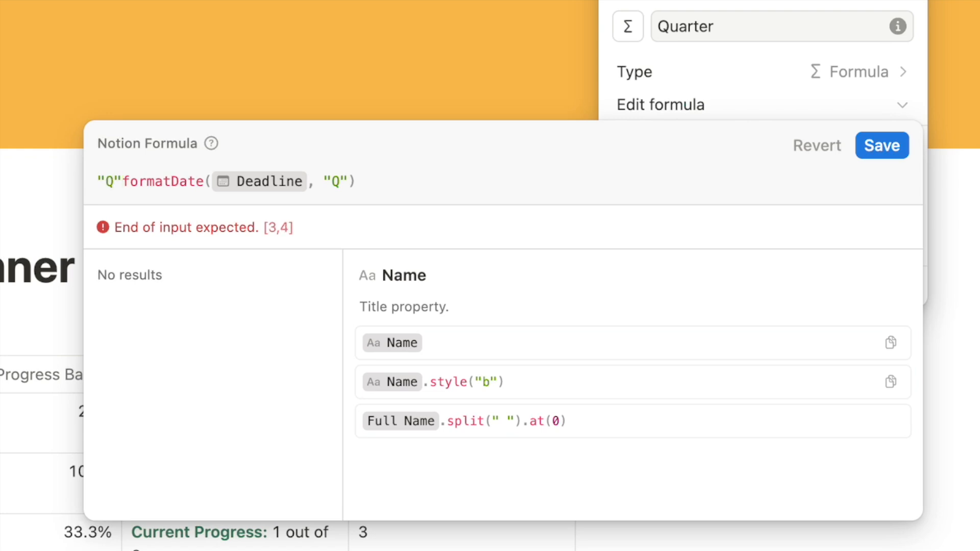
type("+")
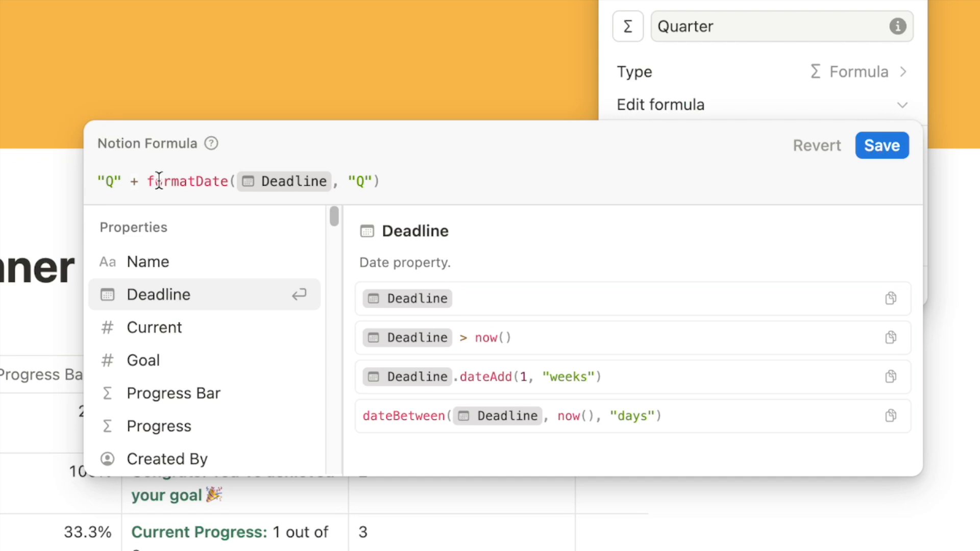
left_click(879, 154)
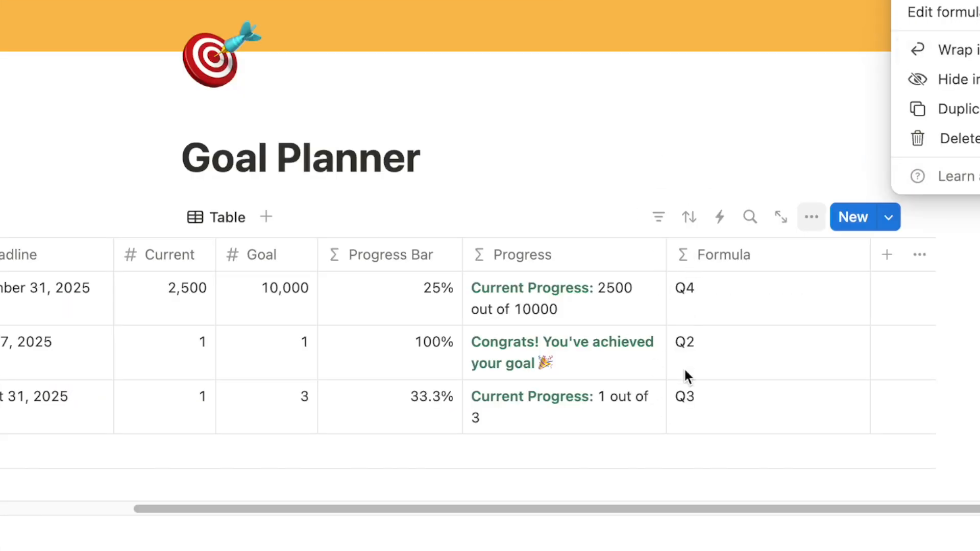
key("Return")
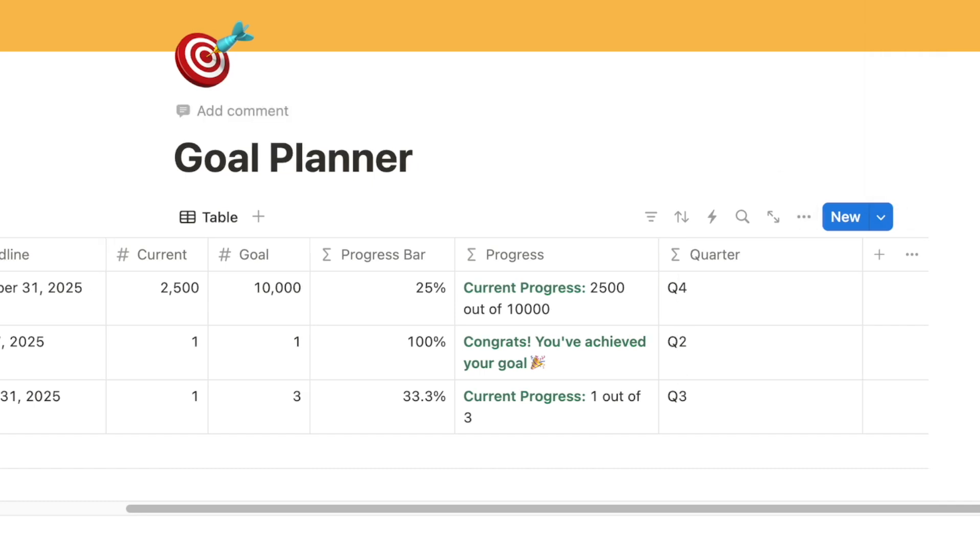
- Change the Goal Planner database view from Table to Board layout
scroll(750, 372, "left", 5)
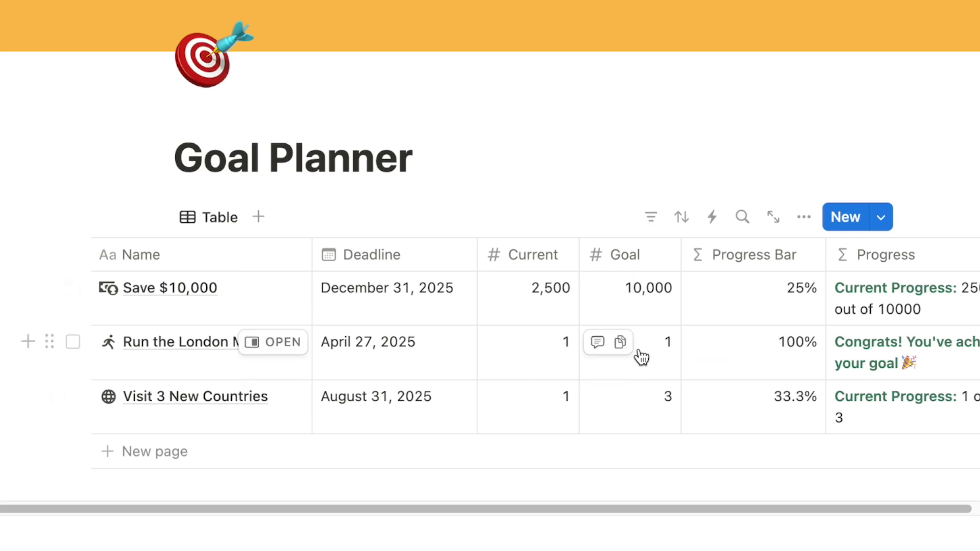
left_click(804, 218)
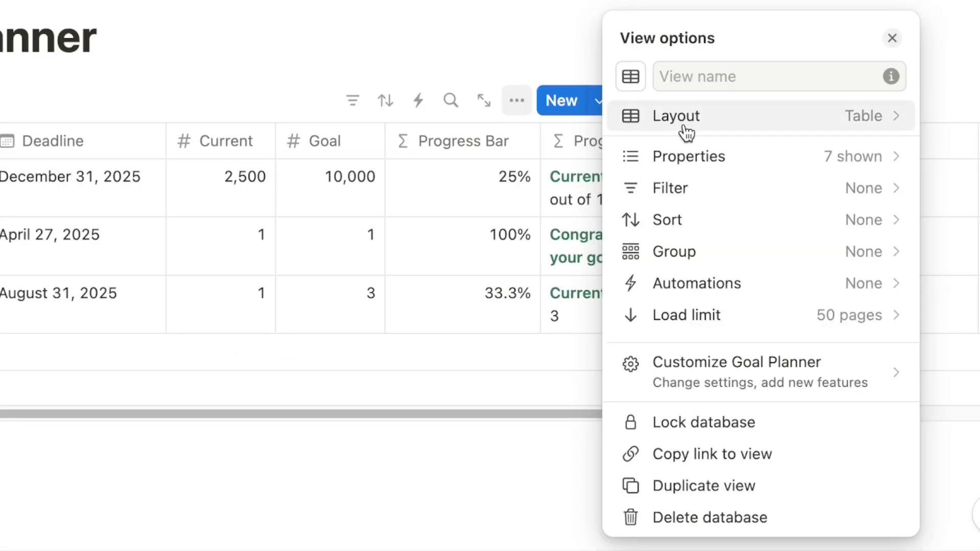
left_click(960, 238)
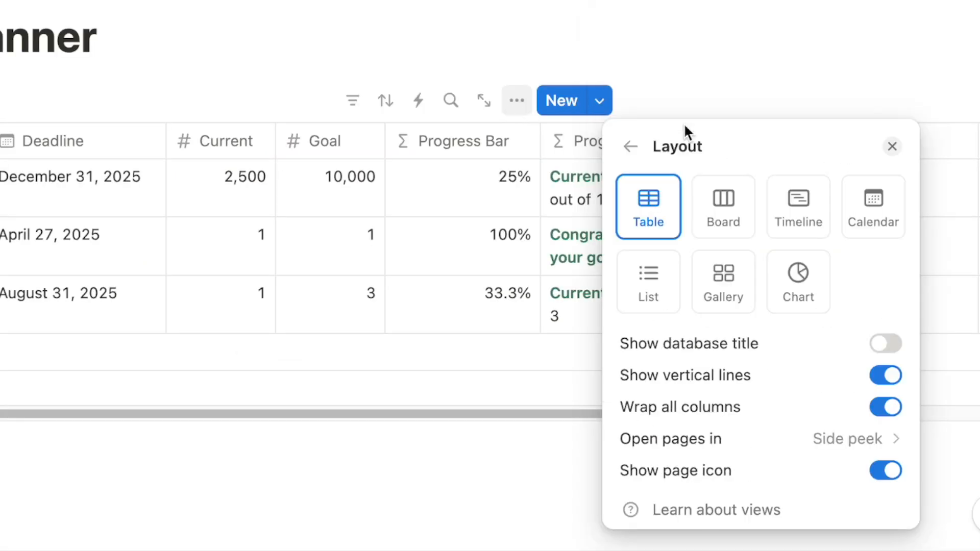
left_click(733, 227)
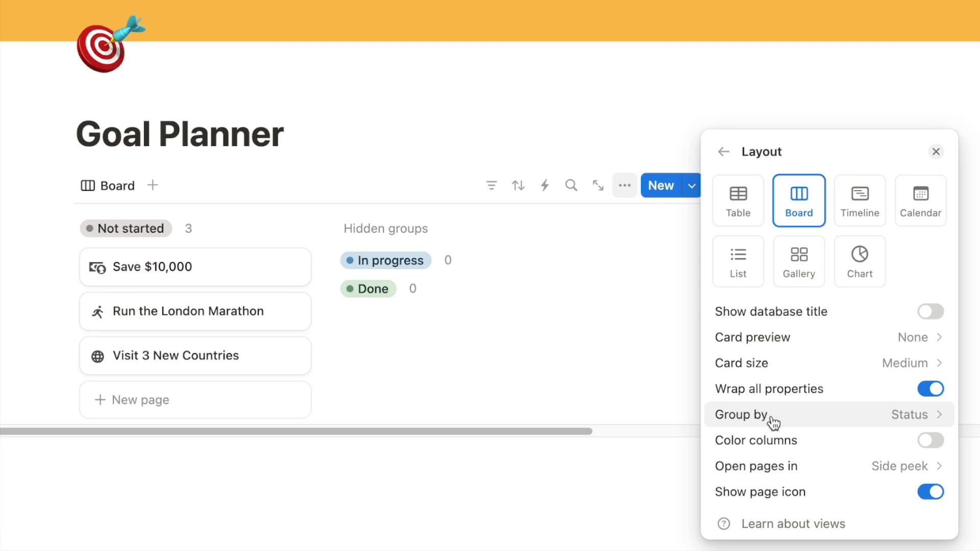
- Group the board by Quarter and turn on Color columns
left_click(815, 419)
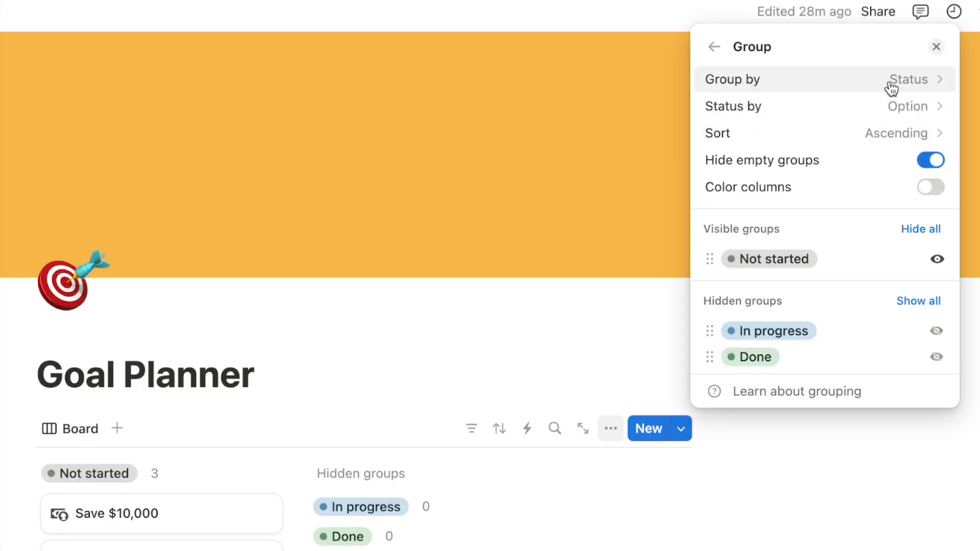
left_click(910, 87)
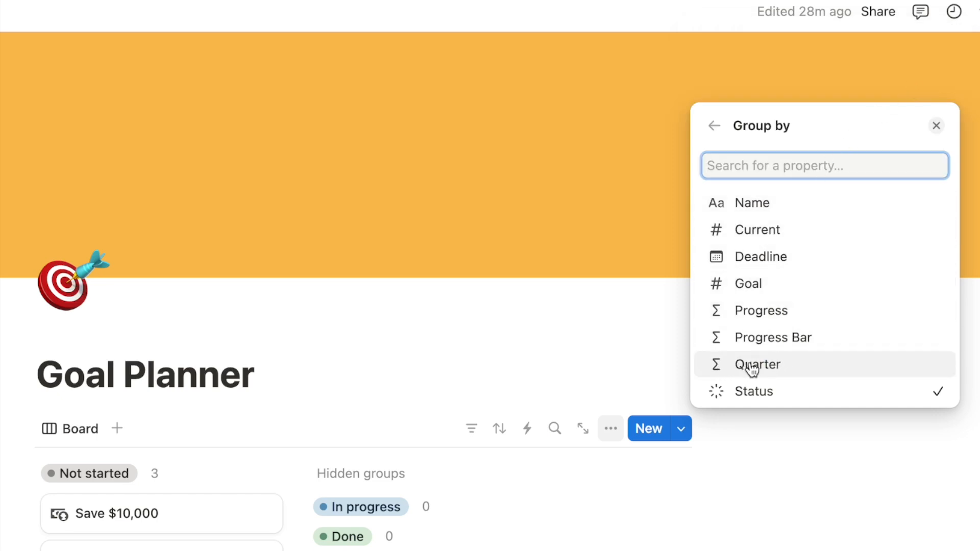
left_click(772, 366)
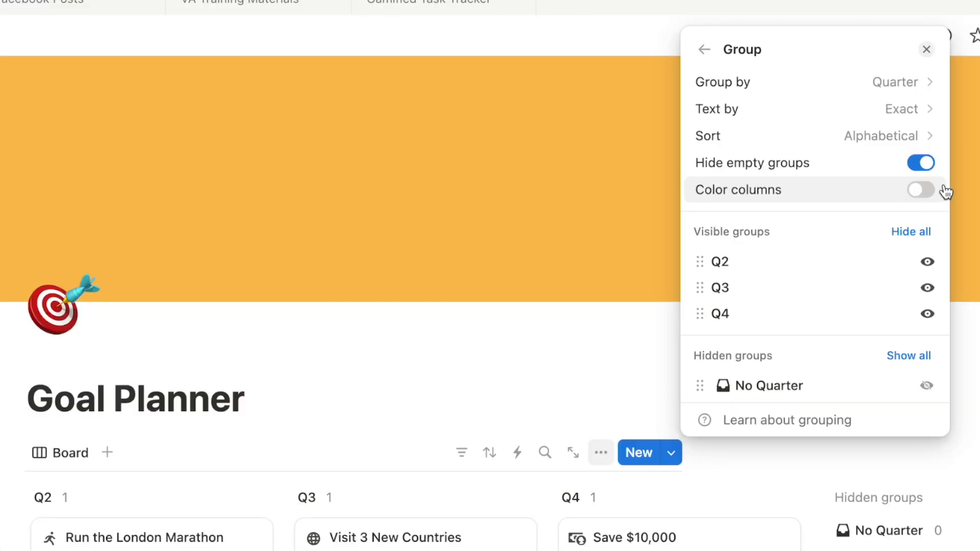
left_click(917, 192)
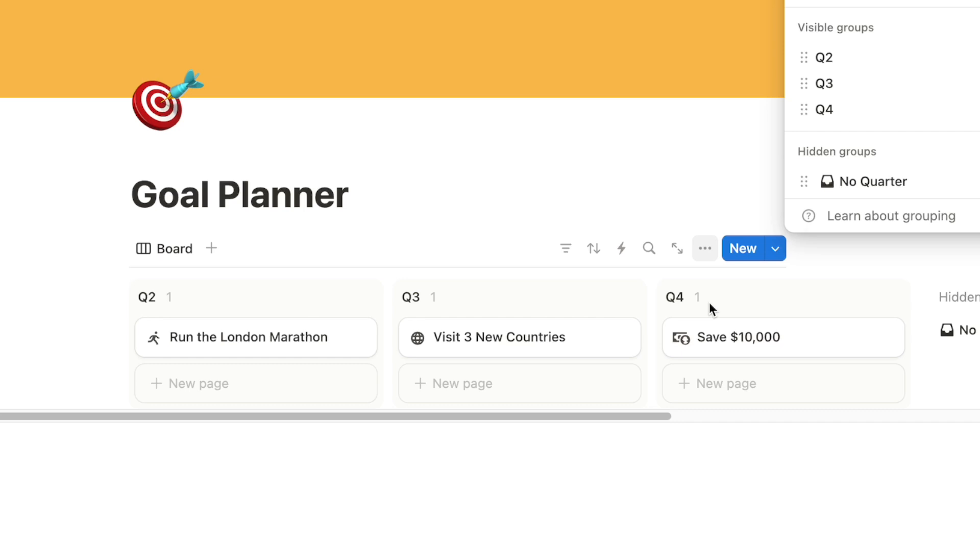
left_click(710, 307)
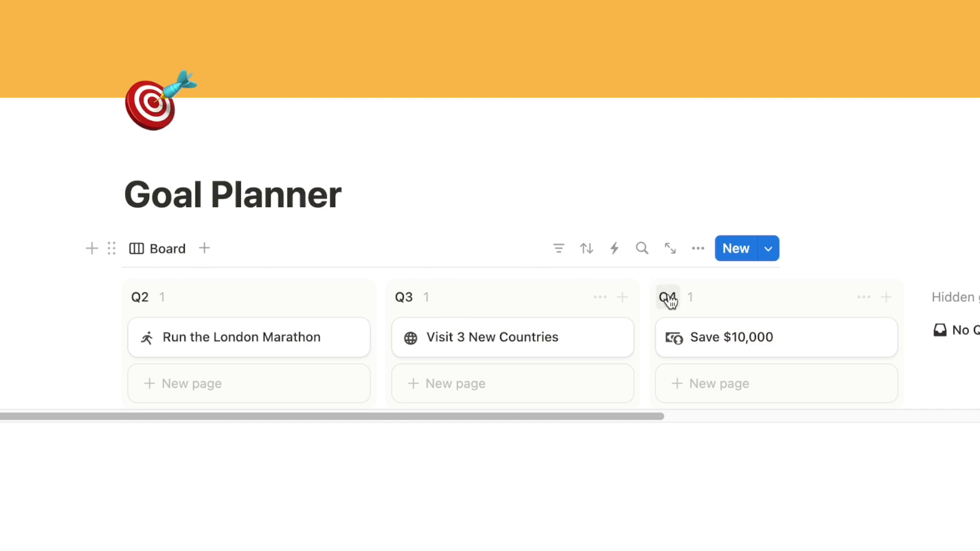
- Add a goal page titled "Increase Notion Template Sales By 10%" to the board
left_click(223, 386)
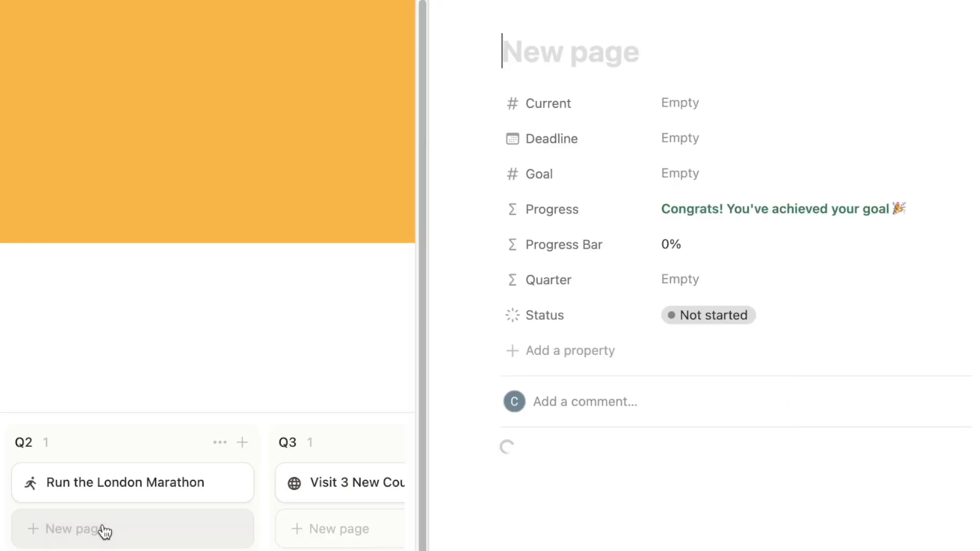
scroll(715, 399, "right", 3)
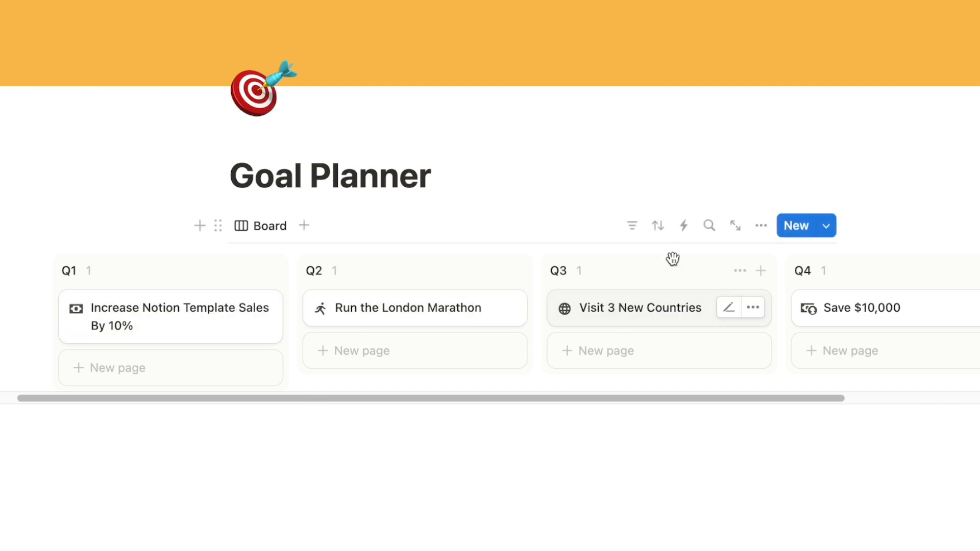
- Show the Progress, Progress Bar and Deadline properties on the board cards
left_click(762, 227)
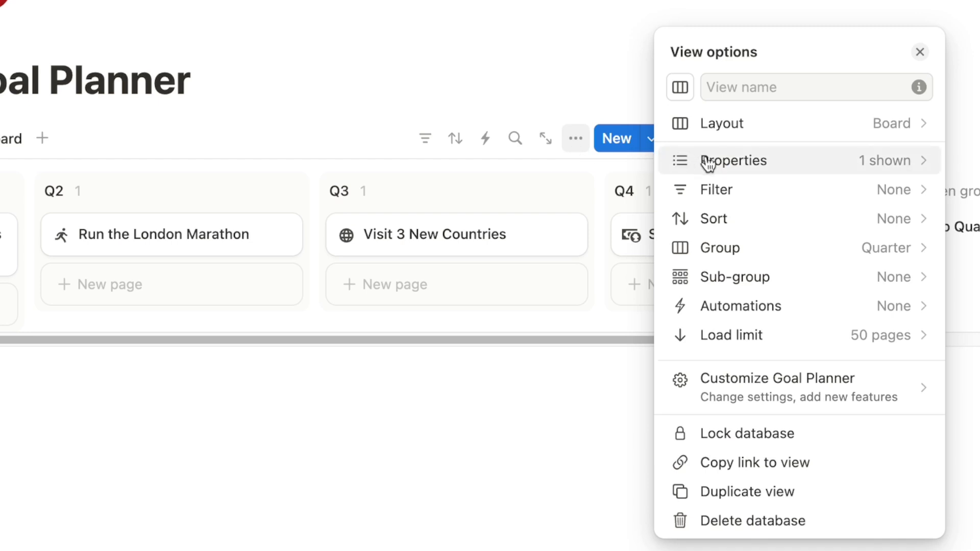
left_click(715, 161)
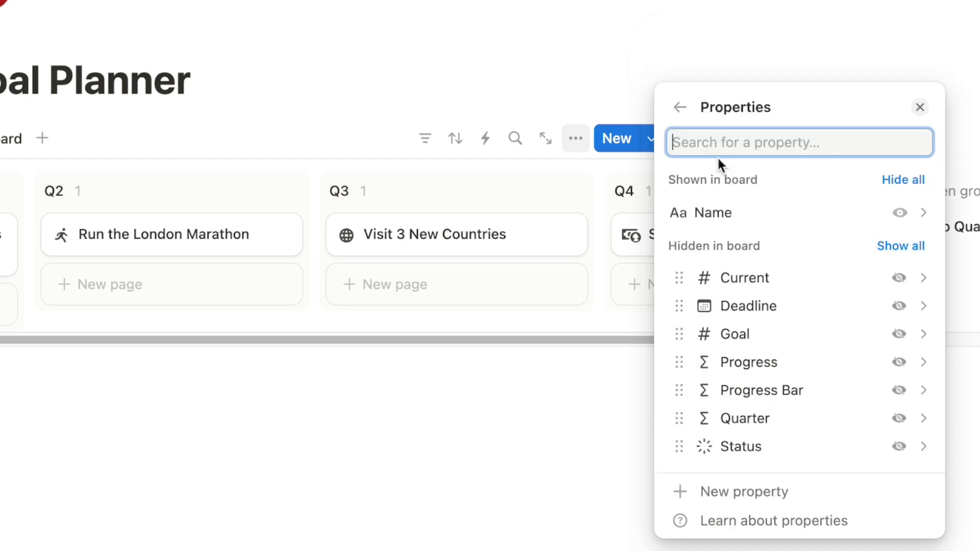
left_click(898, 364)
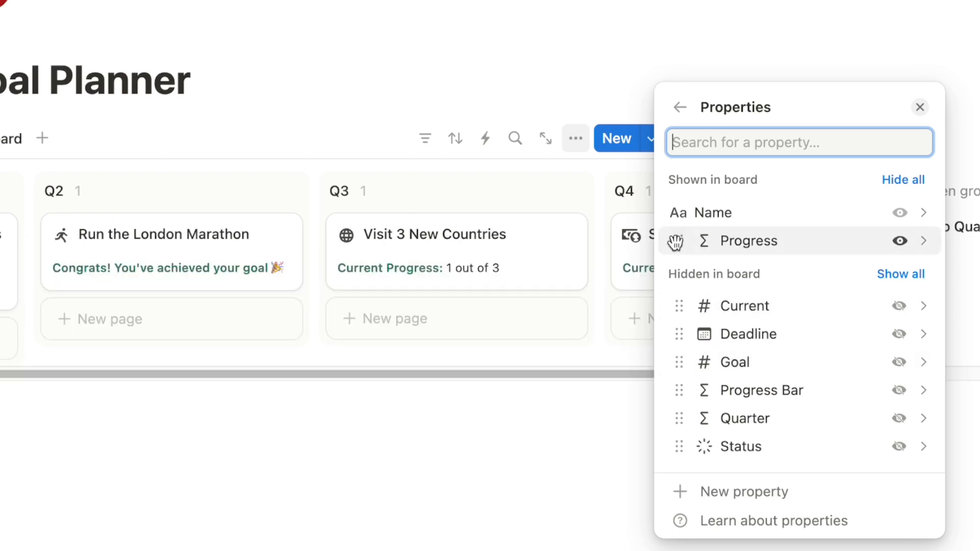
left_click(899, 392)
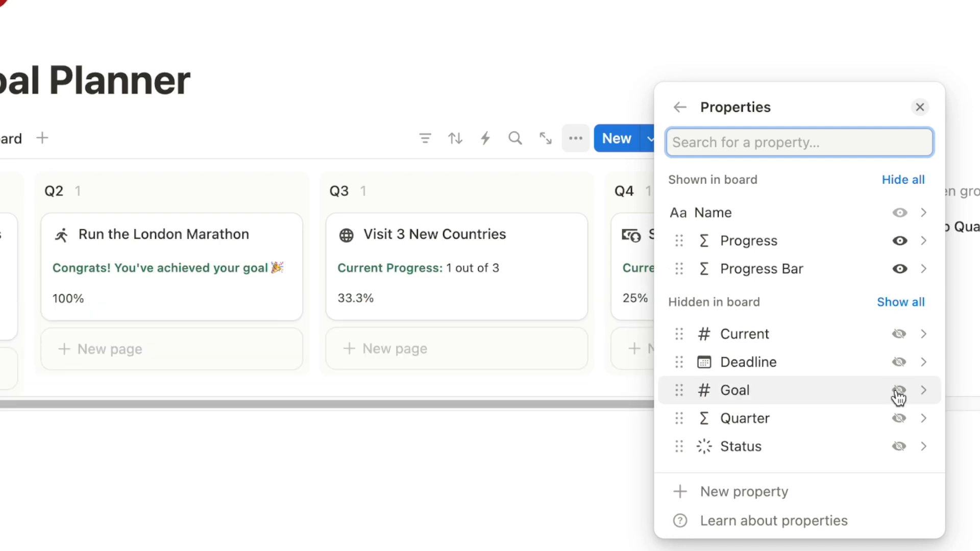
left_click(899, 363)
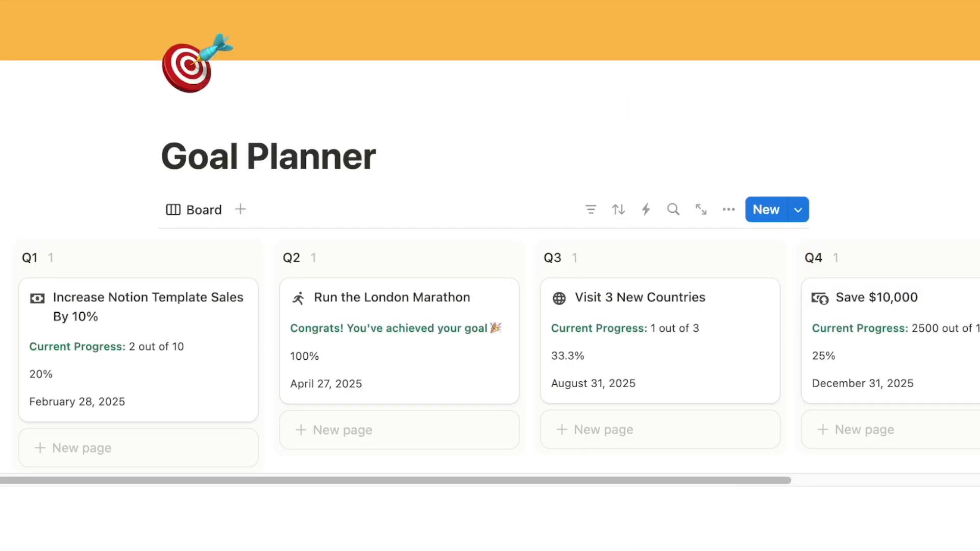
- Set the Goal Planner page to full width
scroll(225, 370, "right", 5)
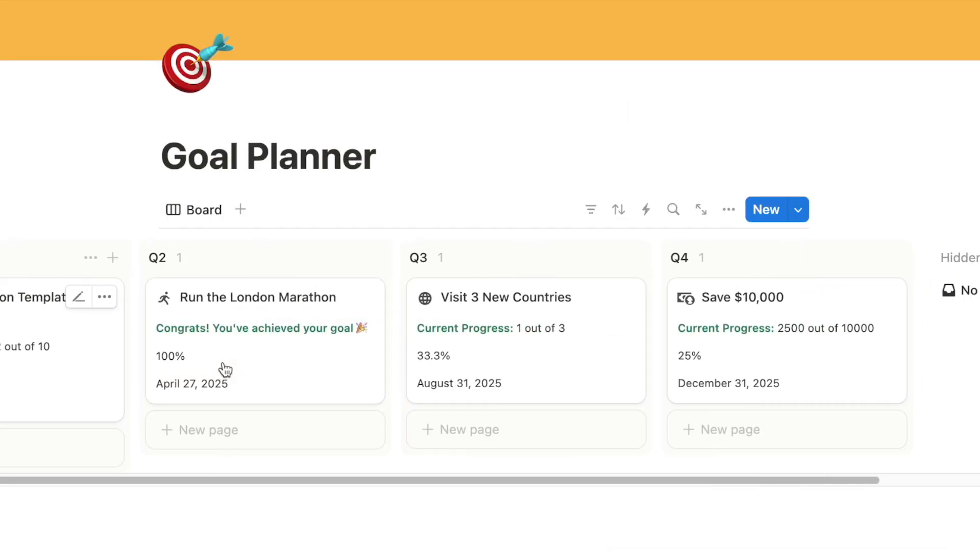
scroll(225, 370, "right", 5)
scroll(225, 370, "left", 10)
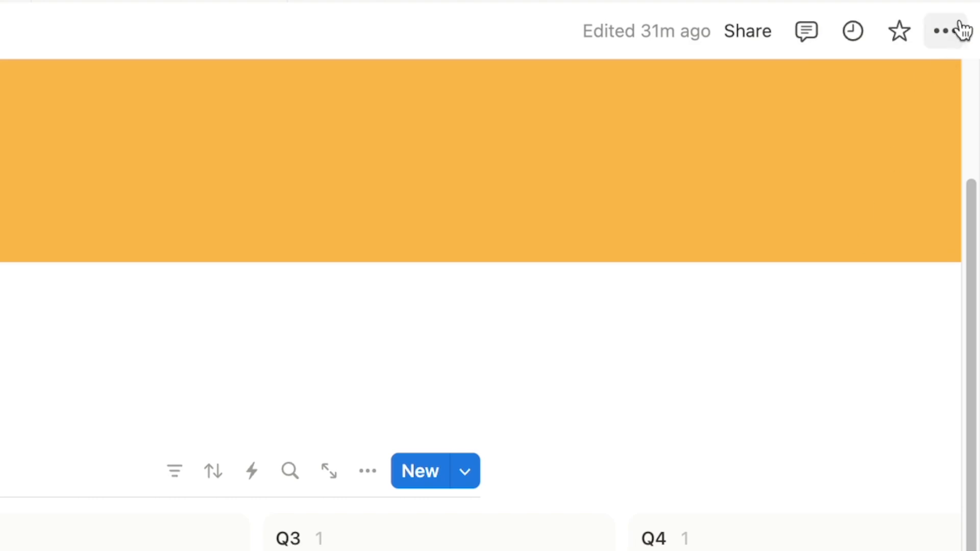
left_click(944, 36)
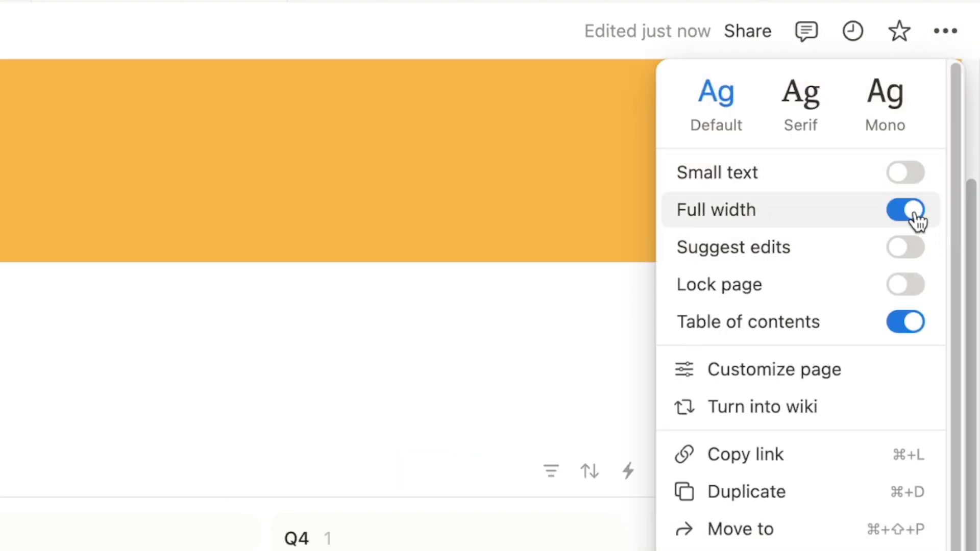
left_click(399, 327)
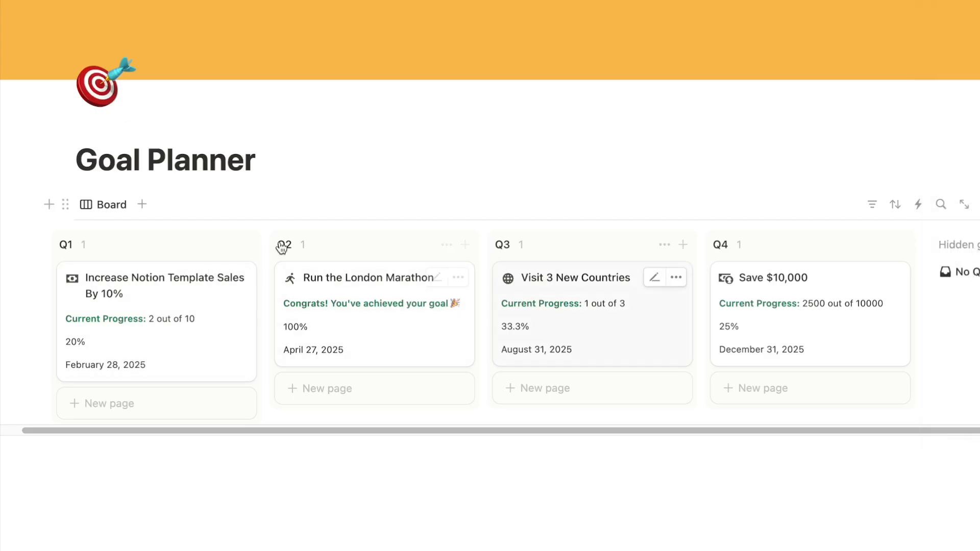
- Create a new goal page in the board titled "Learn 3 New Recipes"
scroll(407, 318, "left", 1)
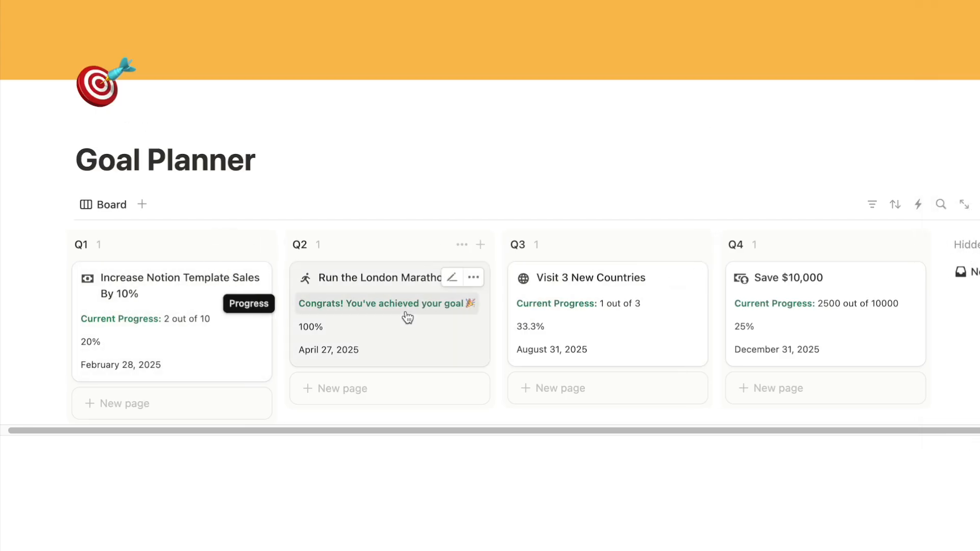
scroll(407, 318, "left", 1)
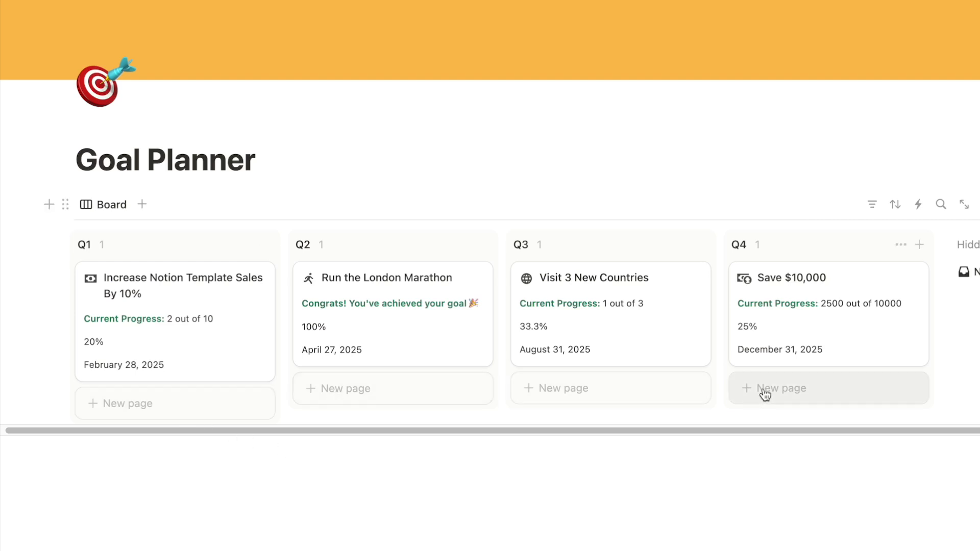
scroll(764, 394, "right", 4)
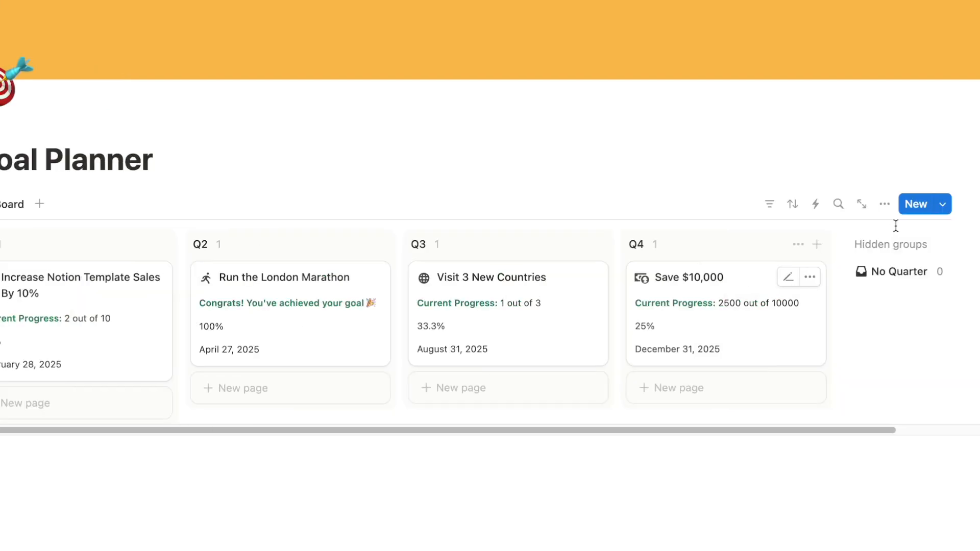
left_click(916, 205)
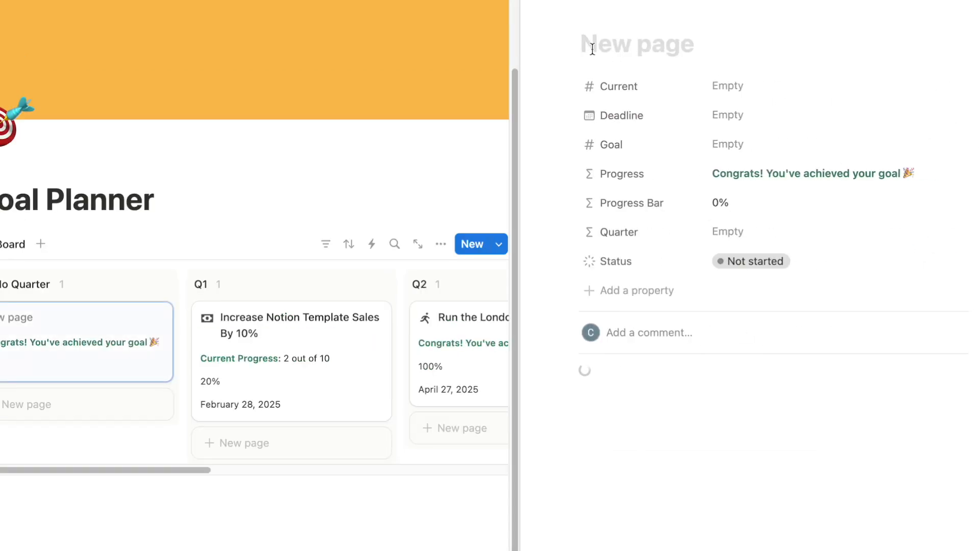
type("Learn 3 New Recipes")
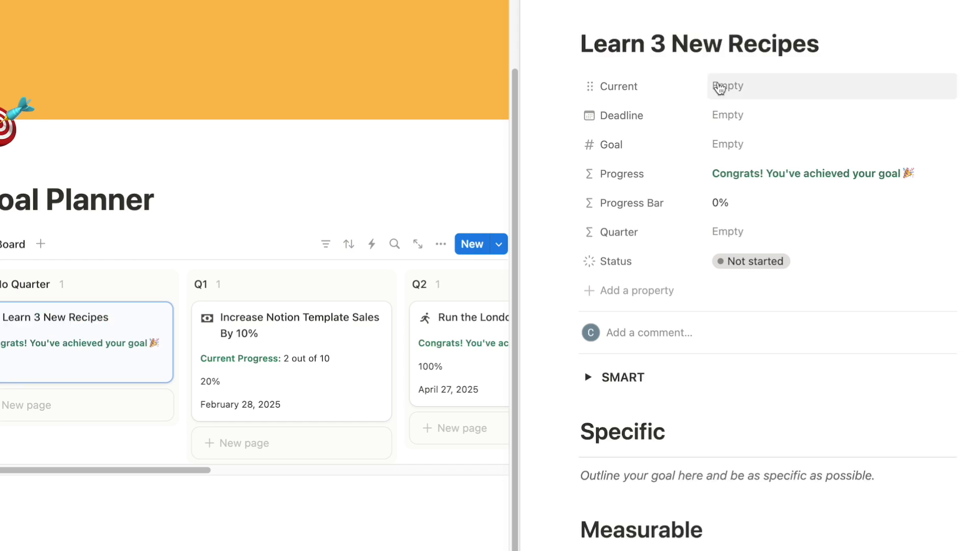
- Move the Deadline property above Current in the recipes goal and set its date to March 31, 2025
left_click_drag(584, 116, 588, 86)
left_click(734, 95)
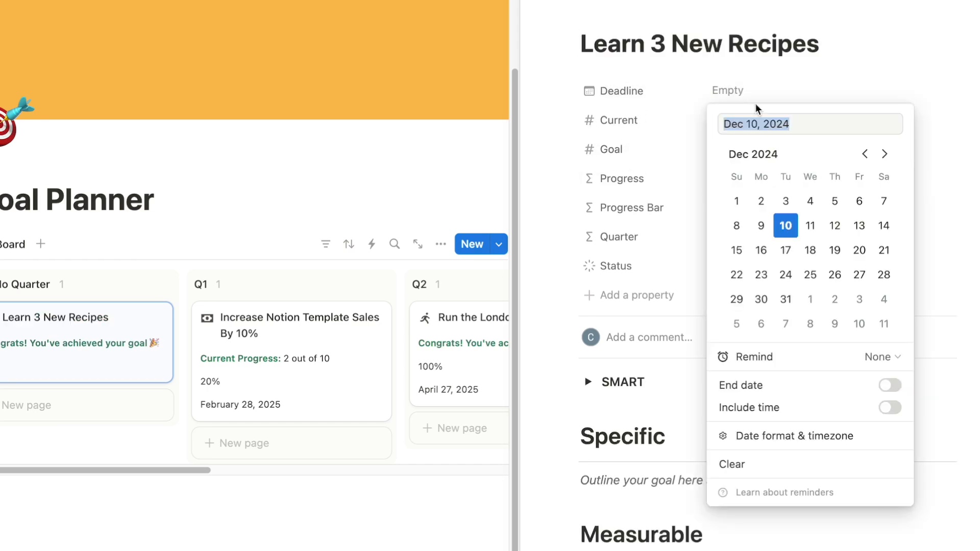
left_click(885, 153)
left_click(885, 153)
left_click(885, 153)
left_click(761, 324)
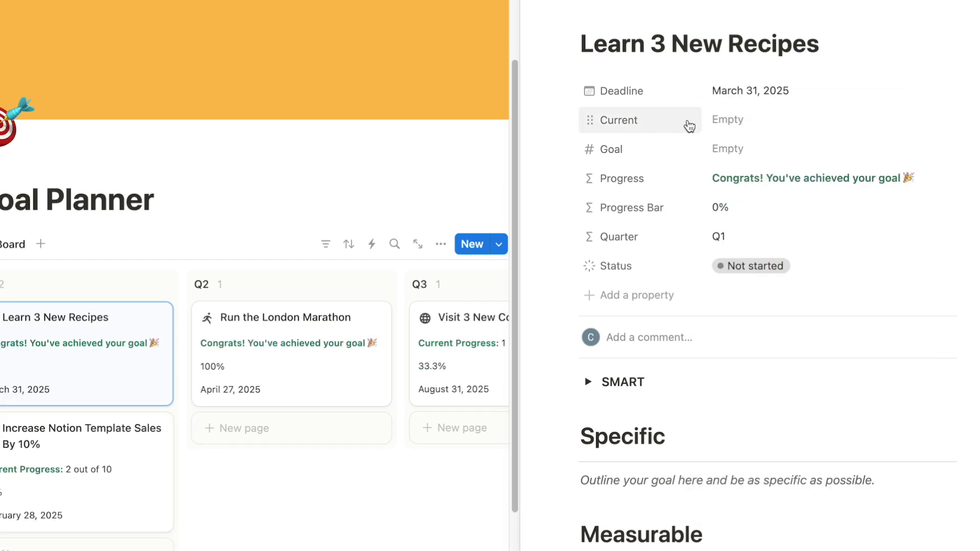
- Set the recipes goal's Current value to 0 and its Goal value to 3
left_click(730, 120)
type("0")
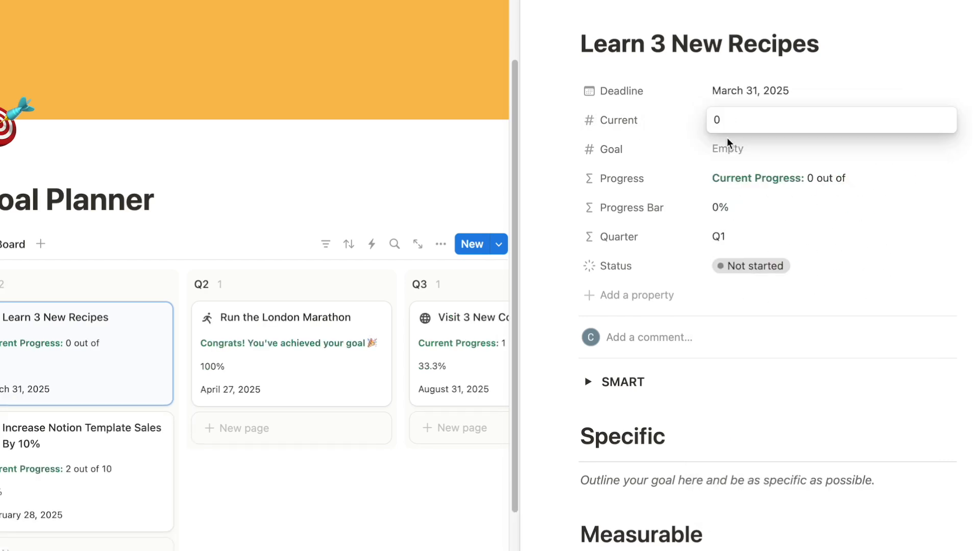
key("Return")
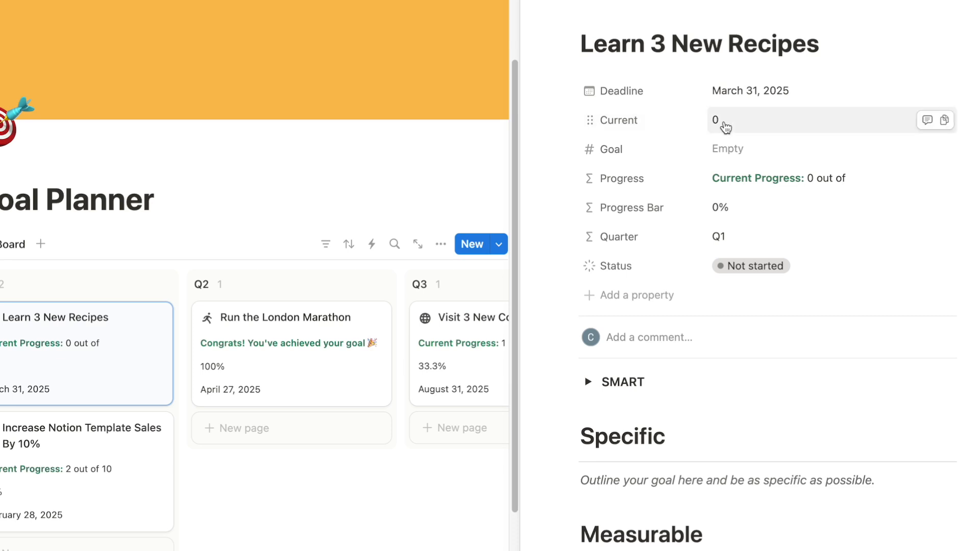
left_click(722, 149)
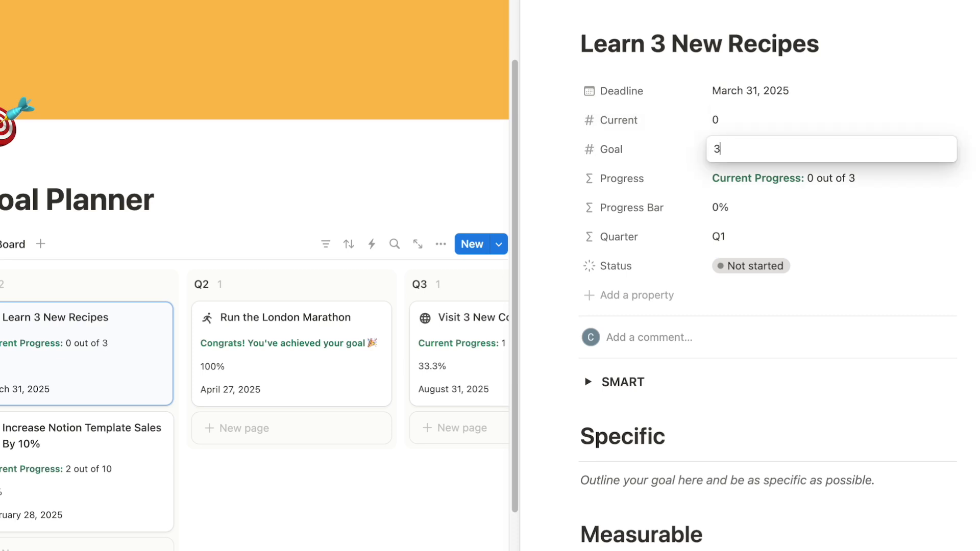
key("Return")
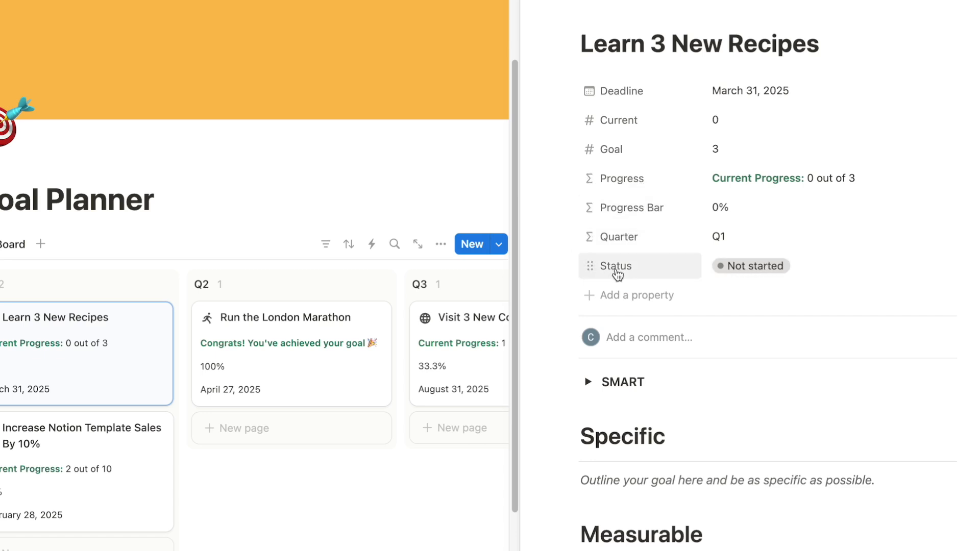
- Delete the Status property from the Goal Planner database and confirm the deletion
left_click(590, 268)
left_click(623, 408)
key("Return")
- Review the SMART template sections of the recipes goal page, from Specific to Time-bound
scroll(759, 252, "down", 5)
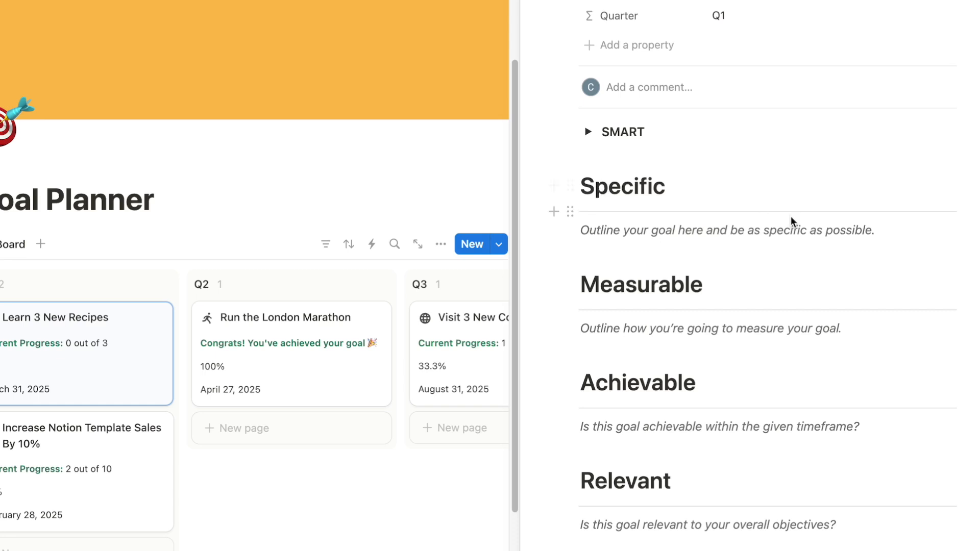
scroll(650, 298, "down", 1)
scroll(665, 298, "down", 2)
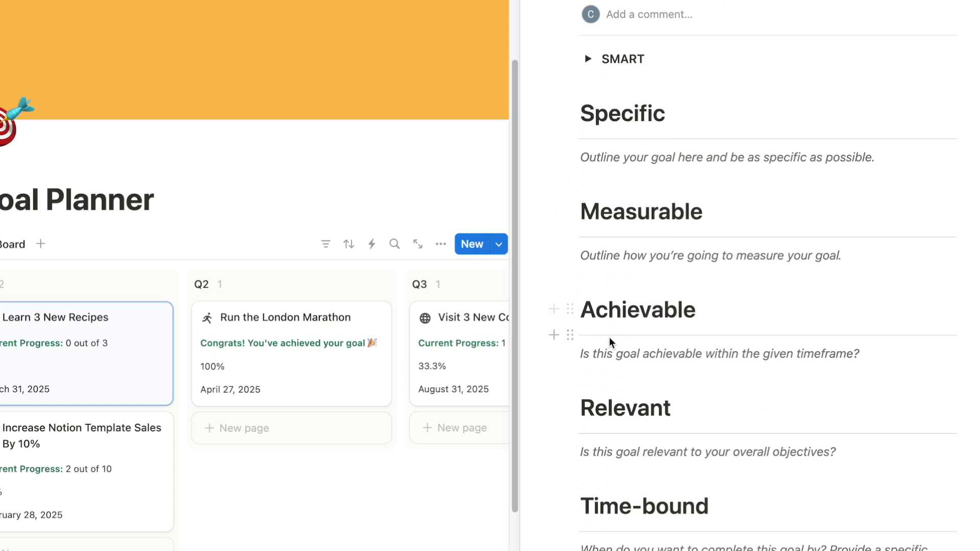
scroll(674, 351, "down", 1)
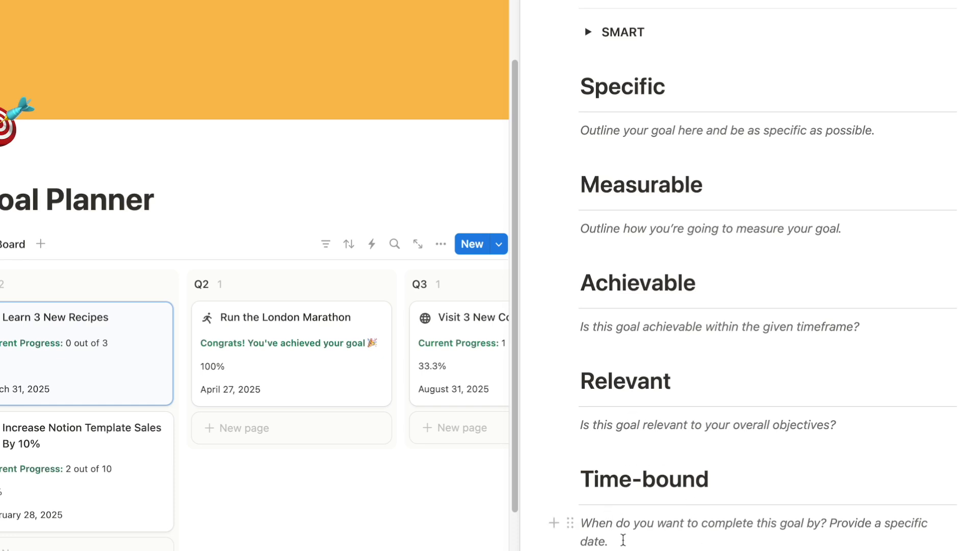
scroll(623, 540, "up", 10)
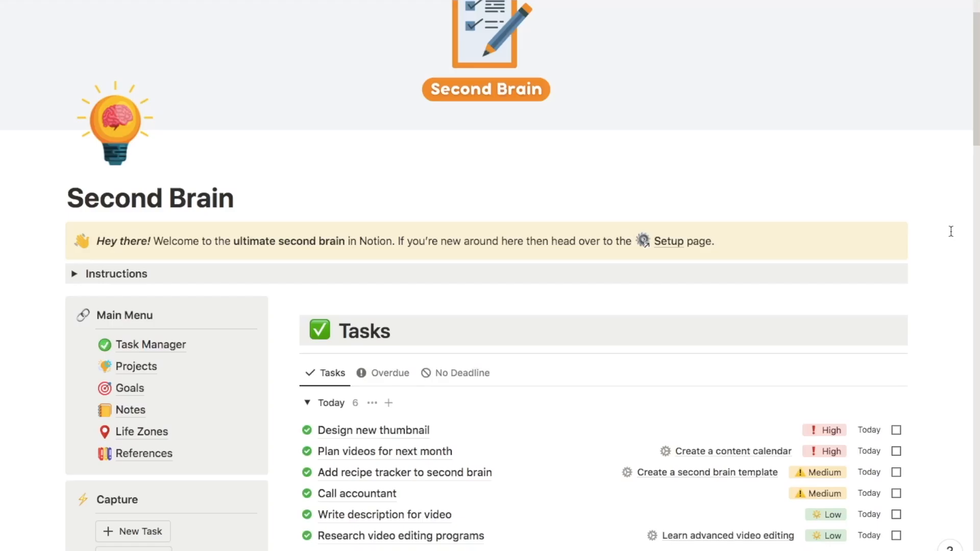
- Look through the Second Brain template page, including its Tasks, Projects and Goals sections
scroll(951, 231, "down", 5)
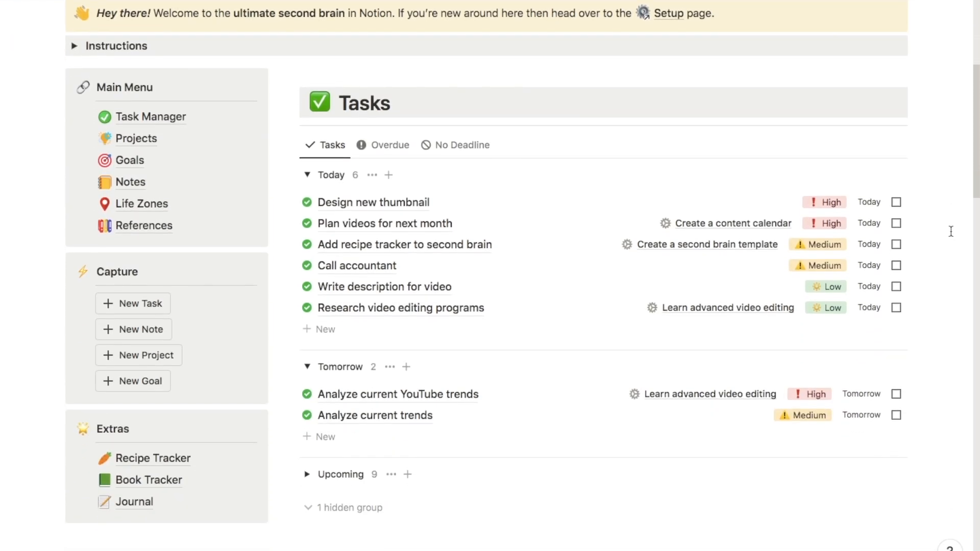
scroll(951, 231, "down", 6)
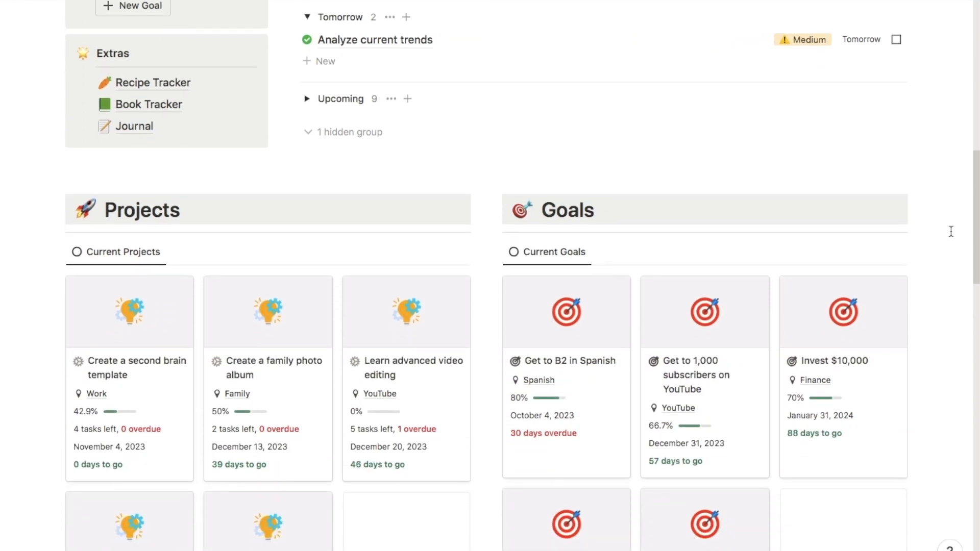
scroll(951, 232, "down", 4)
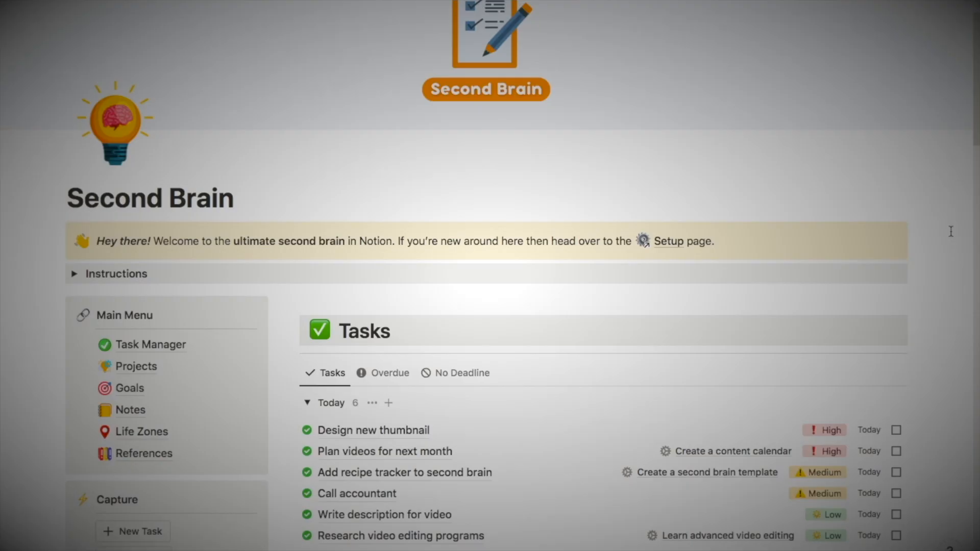
scroll(951, 231, "down", 1)
scroll(951, 231, "down", 5)
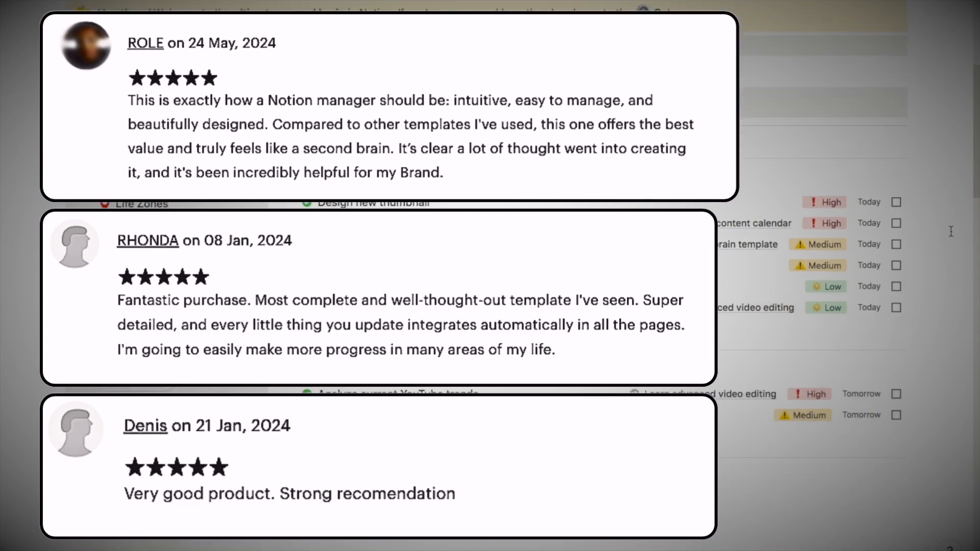
scroll(952, 231, "down", 4)
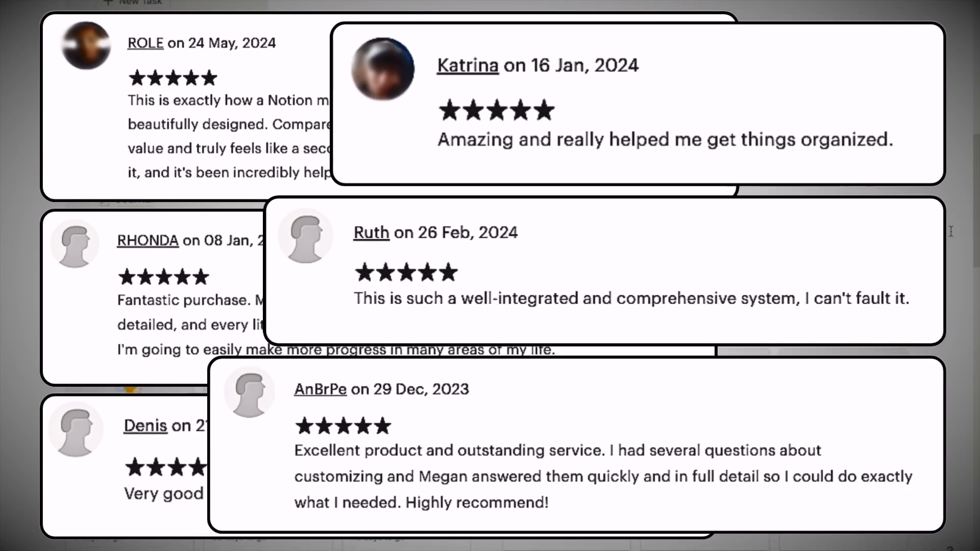